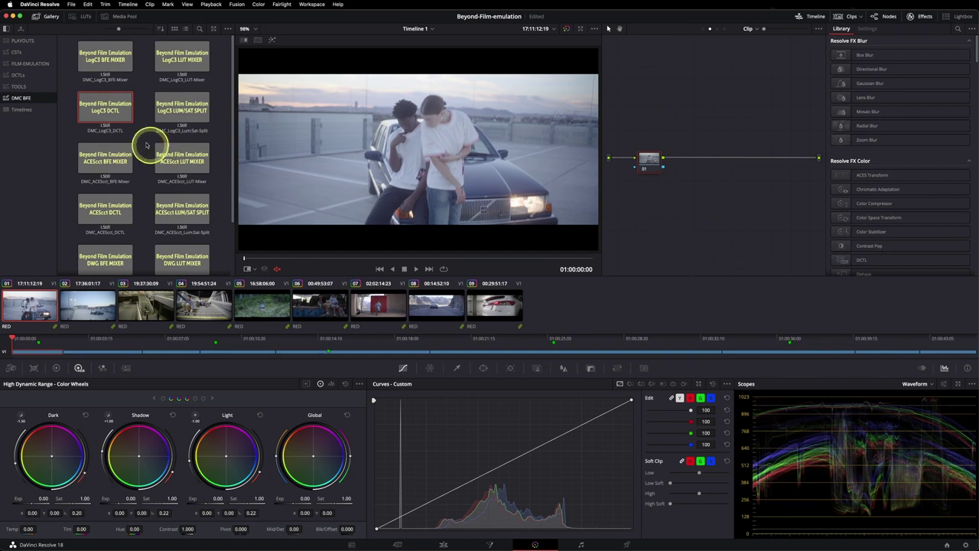
Apply the LogC3 DCTL powergrade to the rooftop clip and show its BFE_LogC3 DCTL settings
{"action": "double_click", "coordinate": [98, 103]}
{"action": "left_click", "coordinate": [651, 165]}
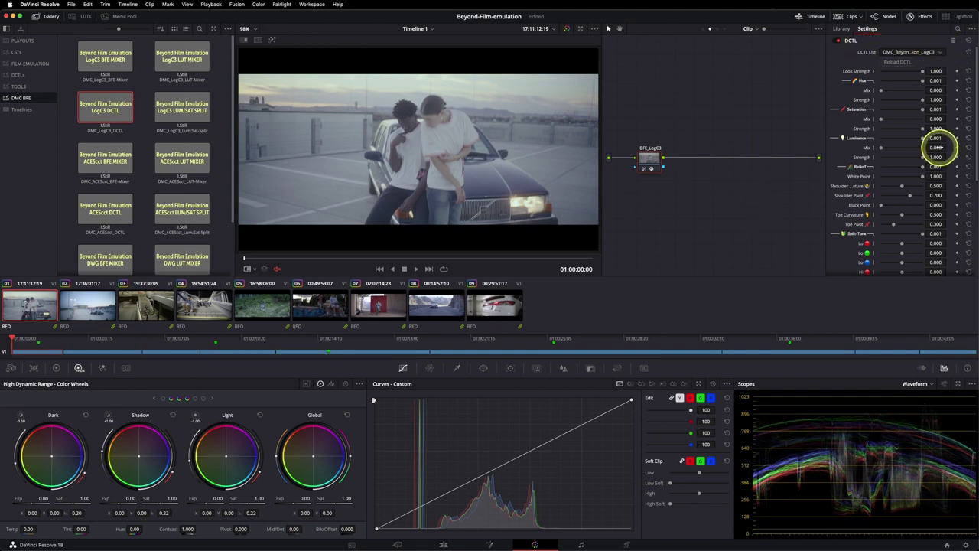
{"action": "scroll", "coordinate": [866, 167], "scroll_direction": "down", "scroll_amount": 5}
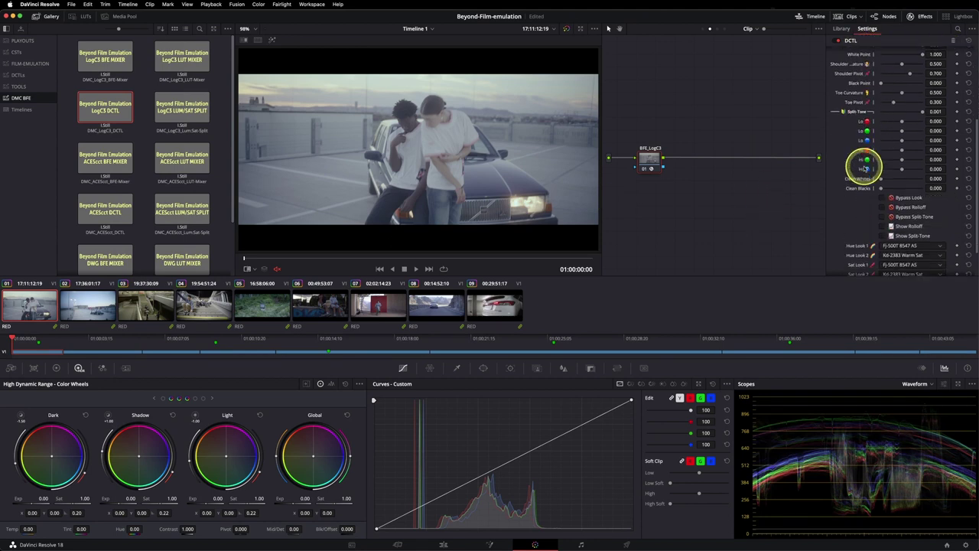
{"action": "scroll", "coordinate": [859, 149], "scroll_direction": "up", "scroll_amount": 5}
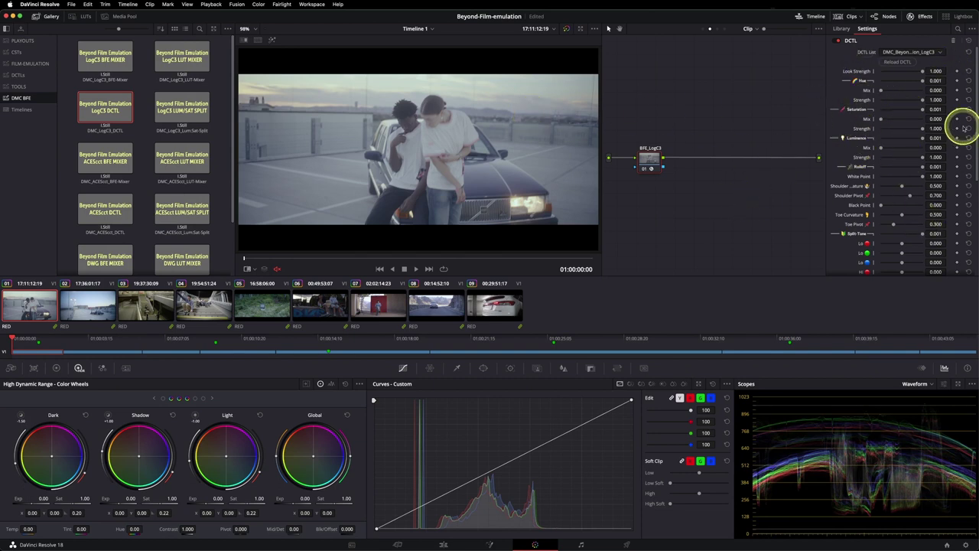
{"action": "scroll", "coordinate": [867, 207], "scroll_direction": "down", "scroll_amount": 5}
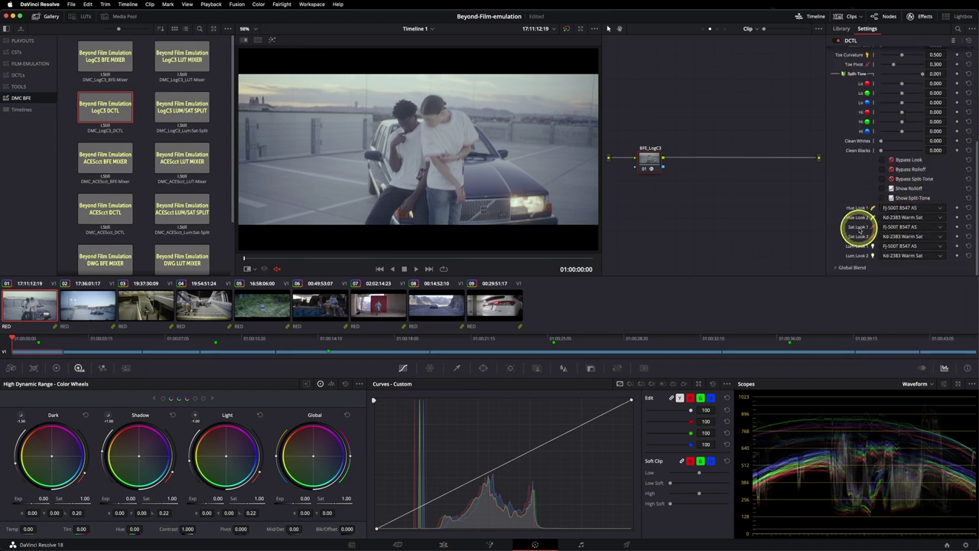
Browse the DCTL controls and the Hue Look 1 film look list, leaving FJ-500T 8547 AS unchanged
{"action": "left_click", "coordinate": [915, 207]}
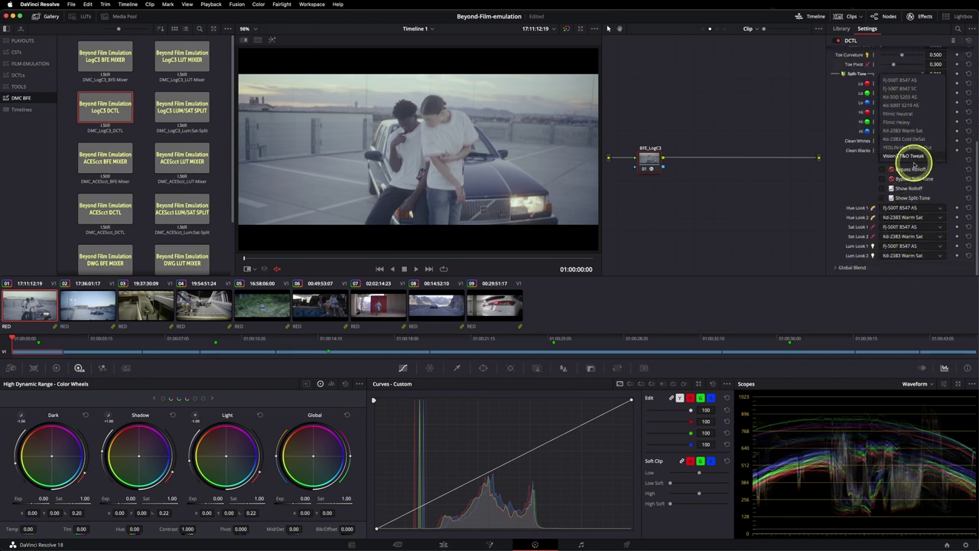
{"action": "left_click", "coordinate": [848, 162]}
{"action": "scroll", "coordinate": [851, 160], "scroll_direction": "up", "scroll_amount": 5}
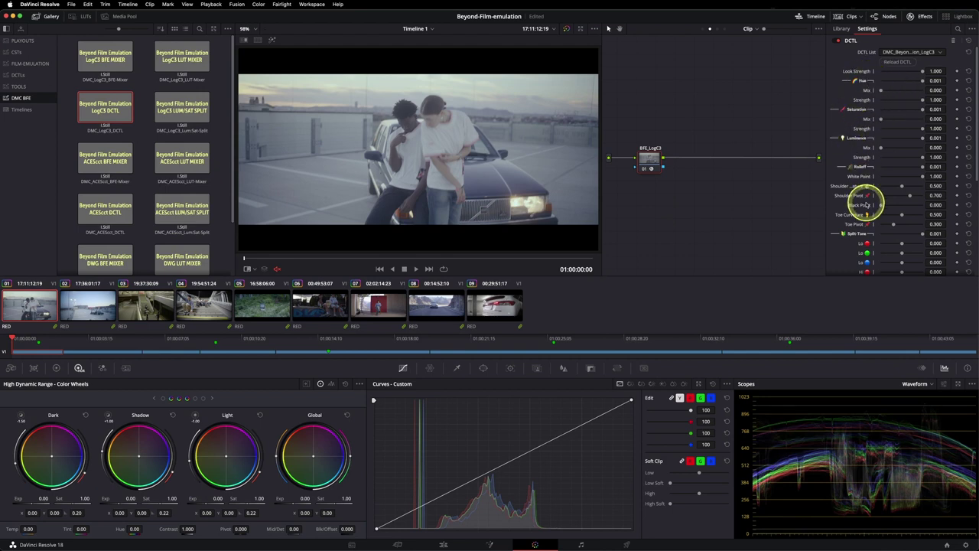
{"action": "scroll", "coordinate": [865, 203], "scroll_direction": "down", "scroll_amount": 5}
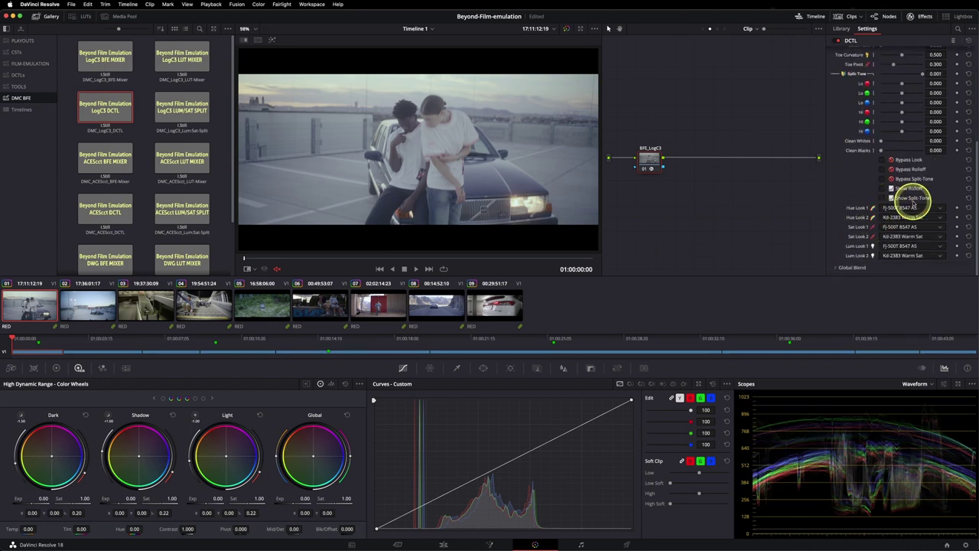
Raise the Hue Mix to about 0.39 and lower the Hue Strength
{"action": "scroll", "coordinate": [891, 198], "scroll_direction": "up", "scroll_amount": 5}
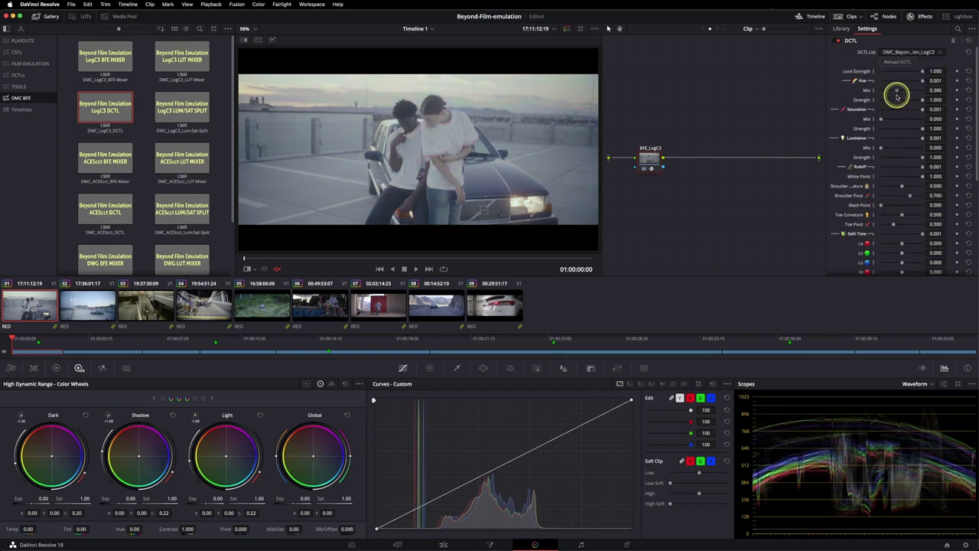
{"action": "left_click", "coordinate": [895, 91]}
{"action": "left_click_drag", "start_coordinate": [923, 100], "coordinate": [903, 149]}
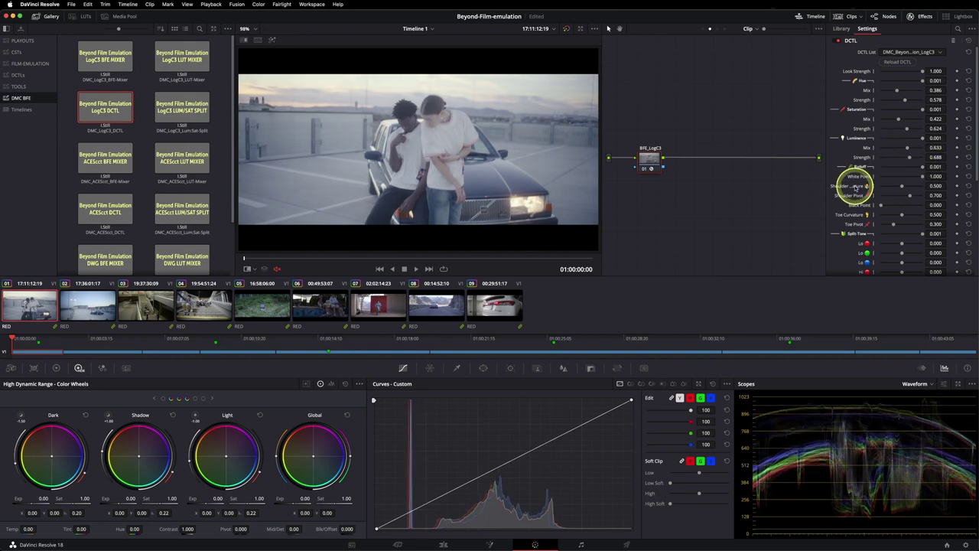
{"action": "scroll", "coordinate": [842, 200], "scroll_direction": "down", "scroll_amount": 5}
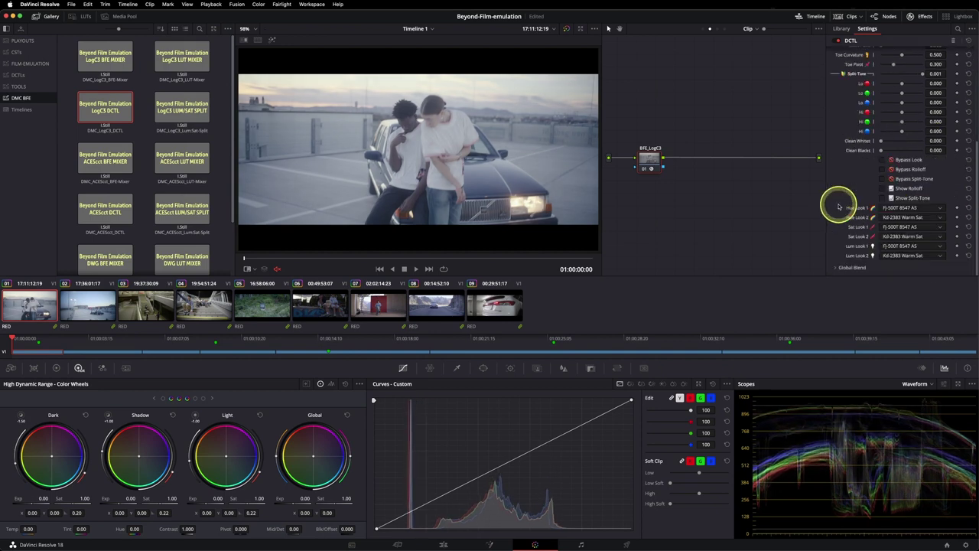
Set Hue Look 1 to Kd-500T 5219 AS and Lum Look 1 to YEDLIN-like Knives Out
{"action": "left_click", "coordinate": [903, 208]}
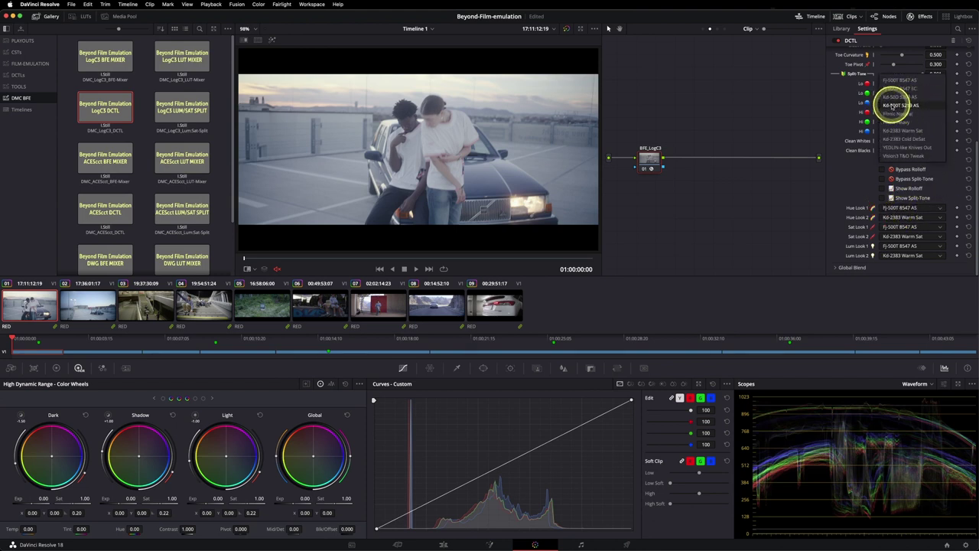
{"action": "left_click", "coordinate": [901, 106]}
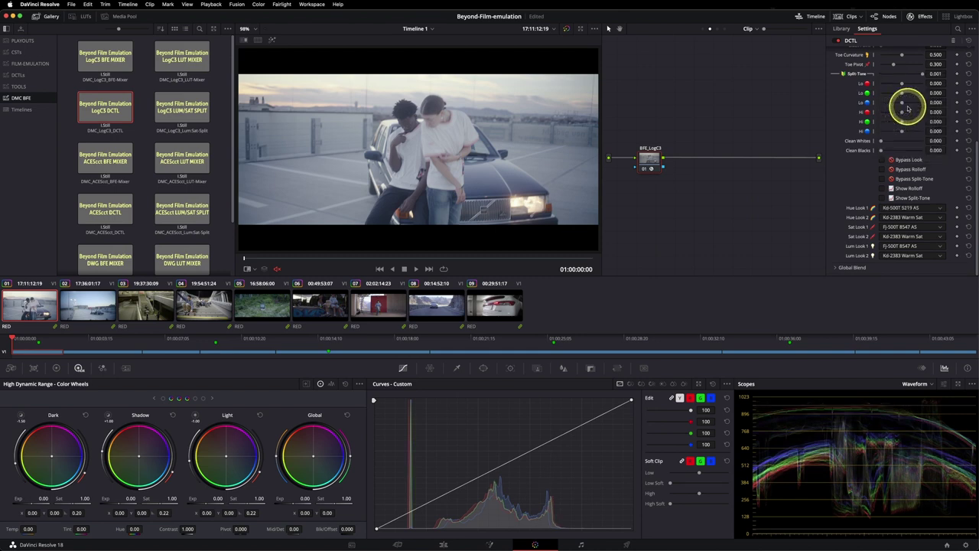
{"action": "left_click", "coordinate": [892, 246]}
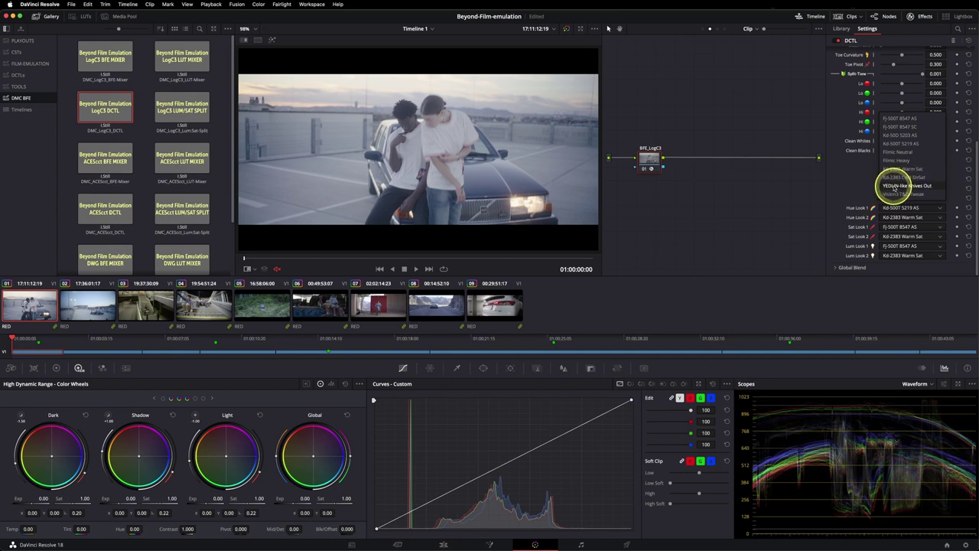
{"action": "left_click", "coordinate": [917, 187]}
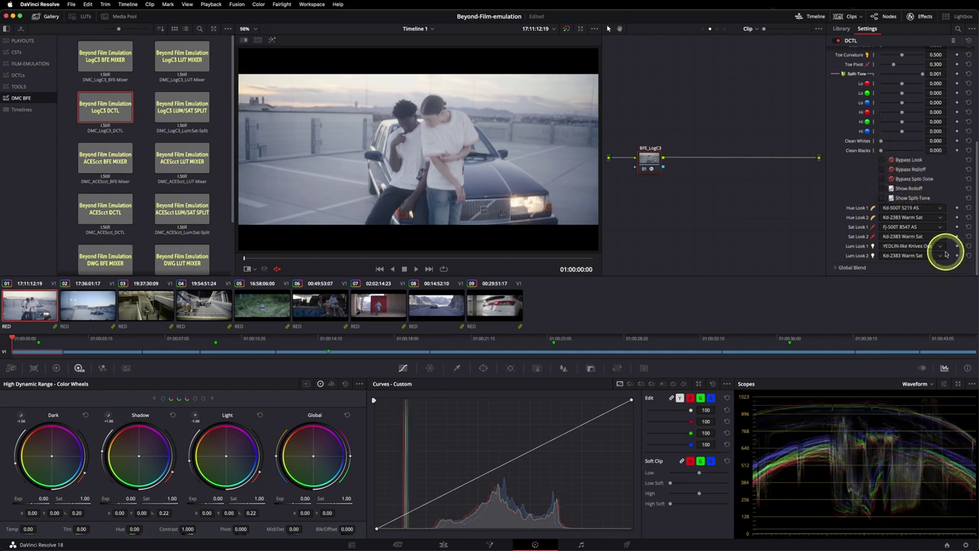
{"action": "scroll", "coordinate": [861, 153], "scroll_direction": "up", "scroll_amount": 5}
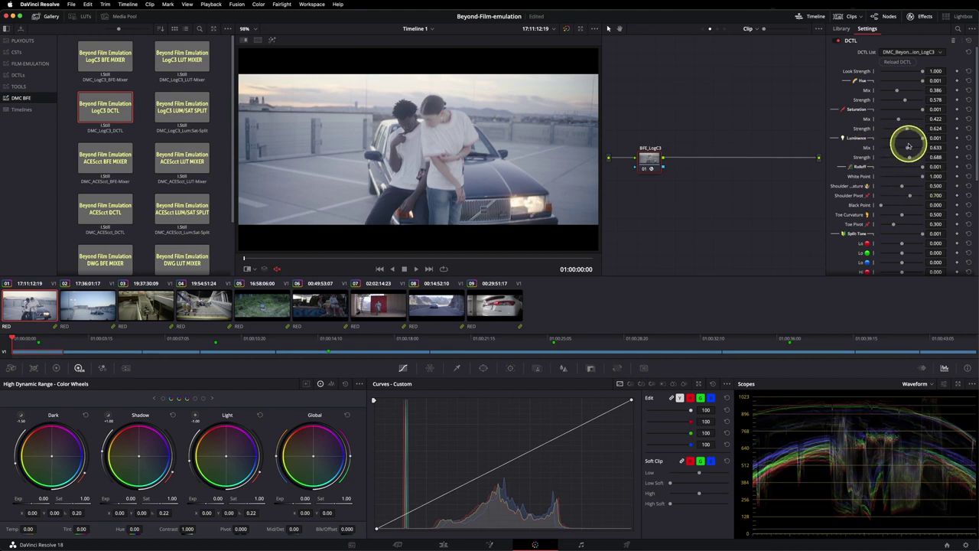
Raise luminance mix and strength, then bend the rolloff to White Point 0.523 and Black Point 0.431
{"action": "left_click_drag", "start_coordinate": [908, 148], "coordinate": [915, 159]}
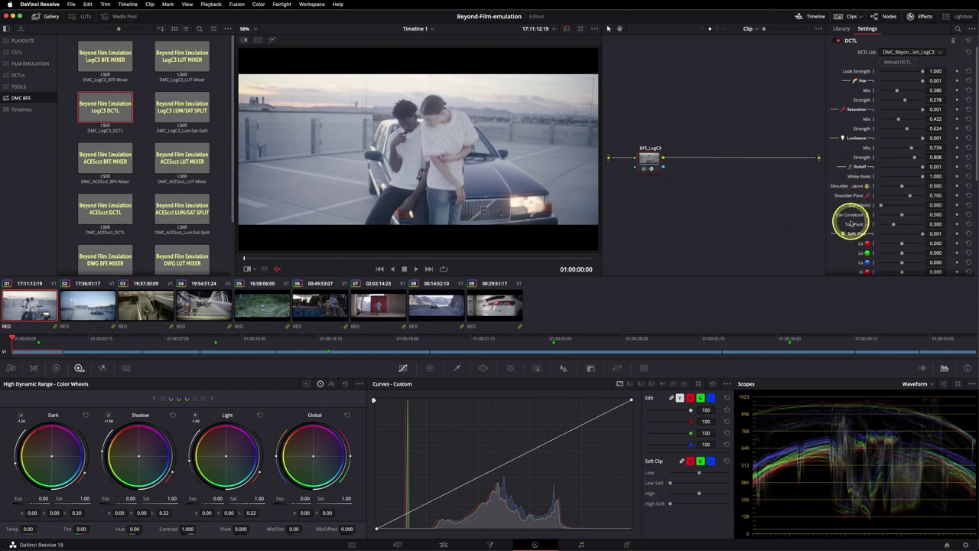
{"action": "scroll", "coordinate": [850, 260], "scroll_direction": "down", "scroll_amount": 5}
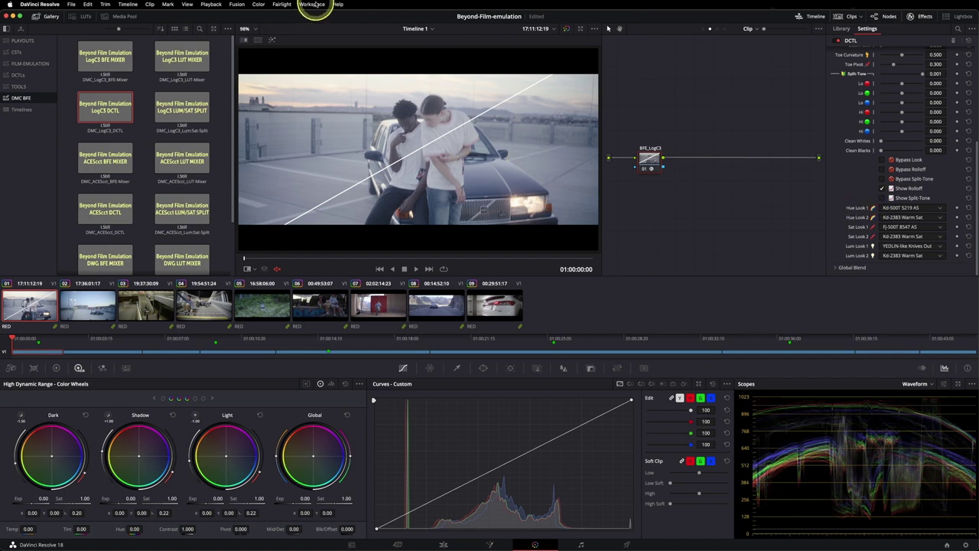
{"action": "scroll", "coordinate": [882, 153], "scroll_direction": "up", "scroll_amount": 10}
{"action": "left_click_drag", "start_coordinate": [899, 175], "coordinate": [893, 197]}
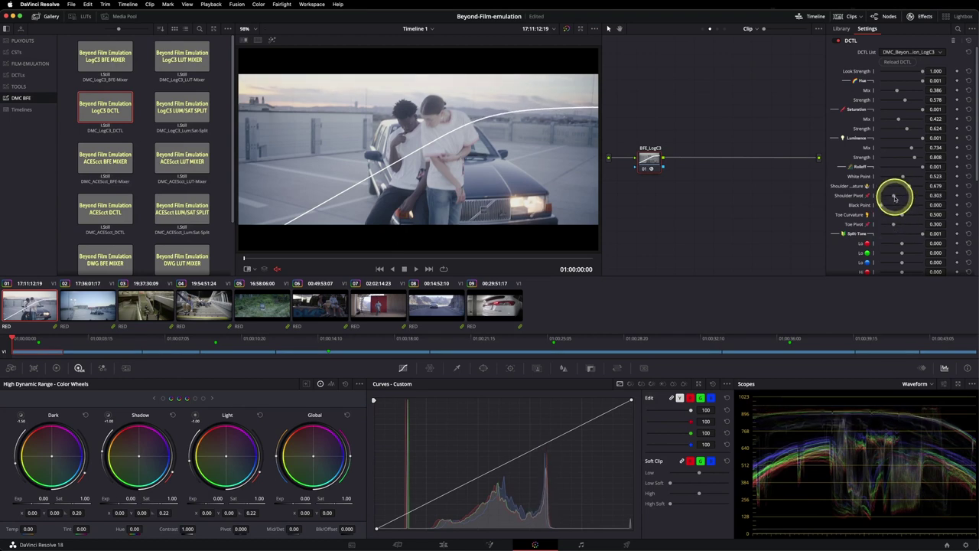
{"action": "mouse_move", "coordinate": [890, 207]}
{"action": "left_mouse_down"}
{"action": "mouse_move", "coordinate": [900, 208]}
{"action": "mouse_move", "coordinate": [890, 217]}
{"action": "mouse_move", "coordinate": [908, 224]}
{"action": "mouse_move", "coordinate": [891, 223]}
{"action": "mouse_move", "coordinate": [899, 224]}
{"action": "left_mouse_up"}
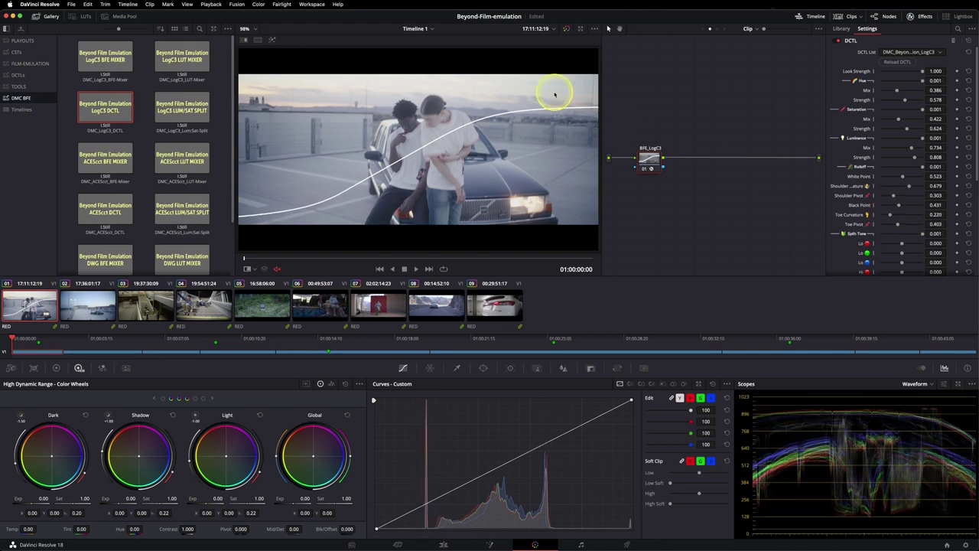
Hide the rolloff curve overlay and show the split-tone overlay instead
{"action": "scroll", "coordinate": [844, 212], "scroll_direction": "down", "scroll_amount": 5}
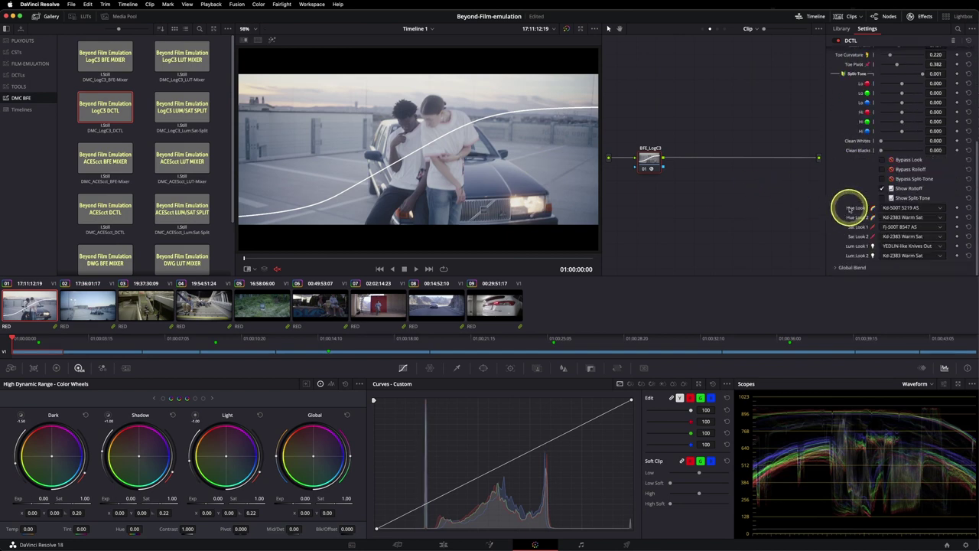
{"action": "left_click", "coordinate": [886, 189]}
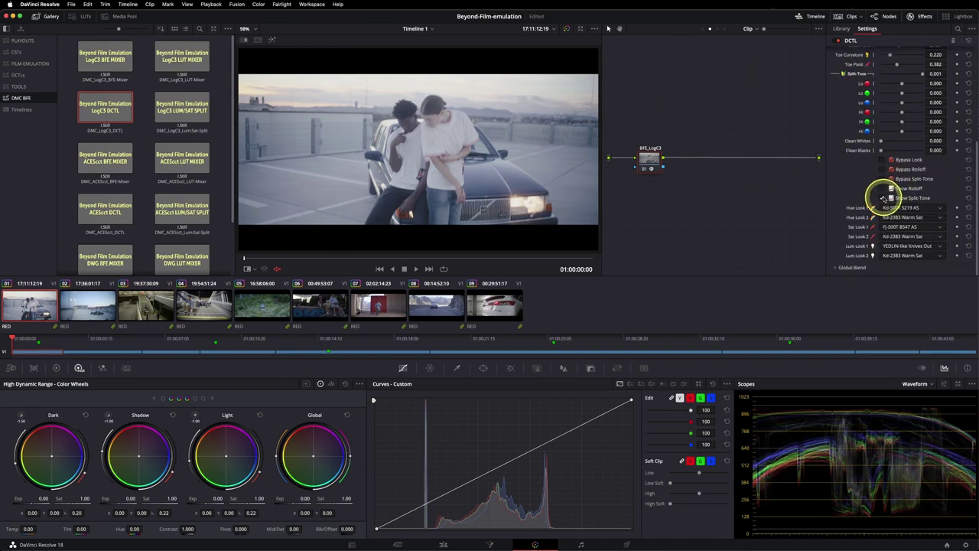
{"action": "left_click", "coordinate": [883, 197]}
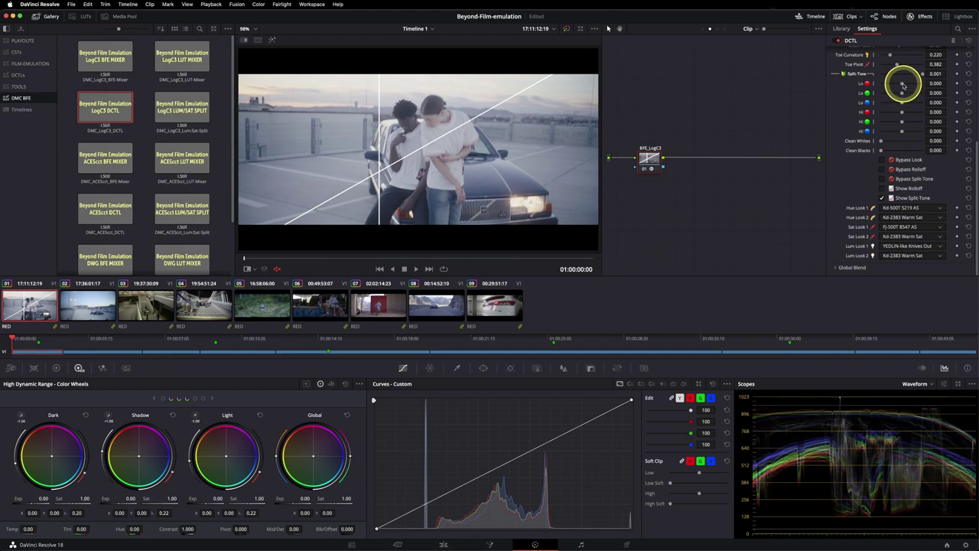
Shift the low red and green split-tone values and lower Look Strength to 0.504
{"action": "left_click_drag", "start_coordinate": [902, 85], "coordinate": [899, 84]}
{"action": "left_click_drag", "start_coordinate": [901, 92], "coordinate": [909, 153]}
{"action": "scroll", "coordinate": [870, 140], "scroll_direction": "up", "scroll_amount": 5}
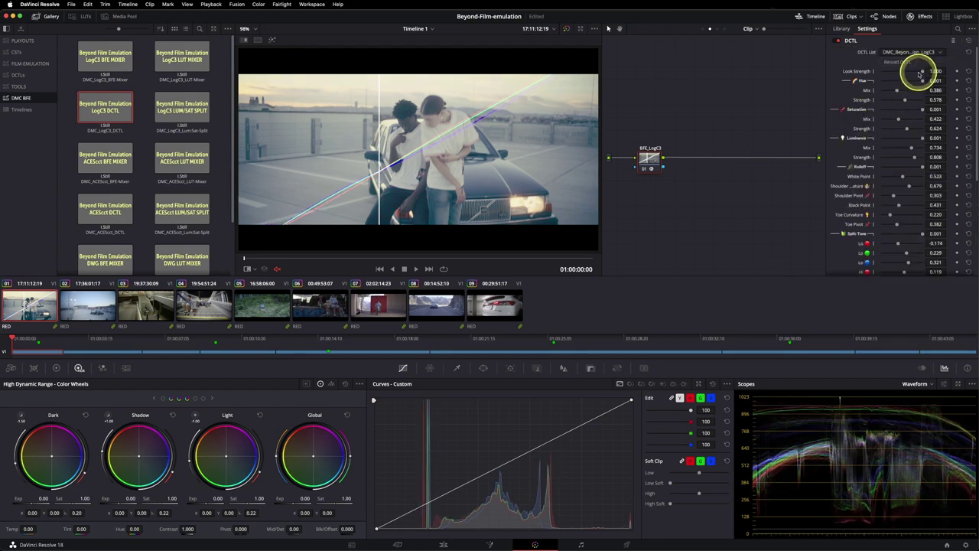
{"action": "left_click_drag", "start_coordinate": [920, 73], "coordinate": [904, 78]}
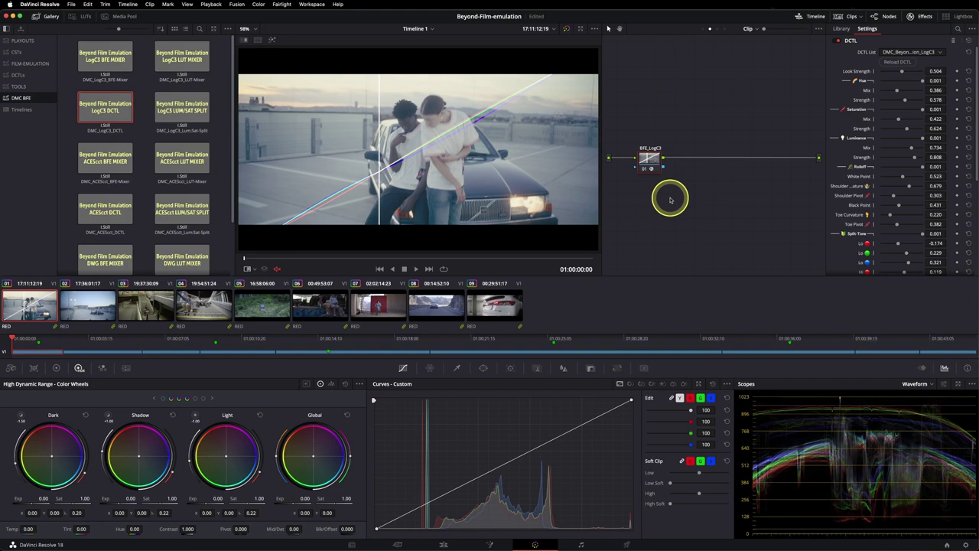
Reset all grades, apply the LogC3 LUT MIXER powergrade, and step into and back out of its node tree
{"action": "right_click", "coordinate": [681, 202]}
{"action": "left_click", "coordinate": [692, 209]}
{"action": "left_click_drag", "start_coordinate": [201, 62], "coordinate": [678, 120]}
{"action": "left_click", "coordinate": [710, 138]}
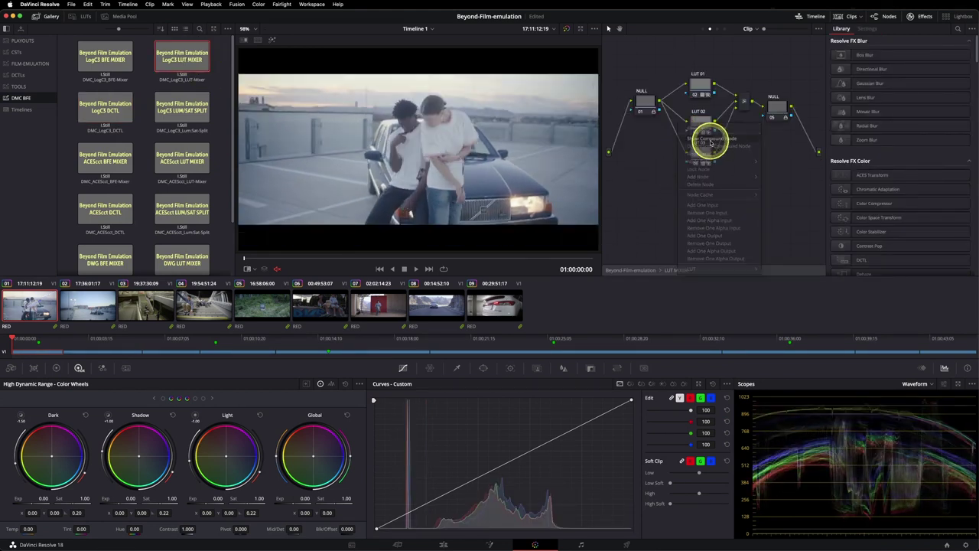
{"action": "right_click", "coordinate": [713, 222]}
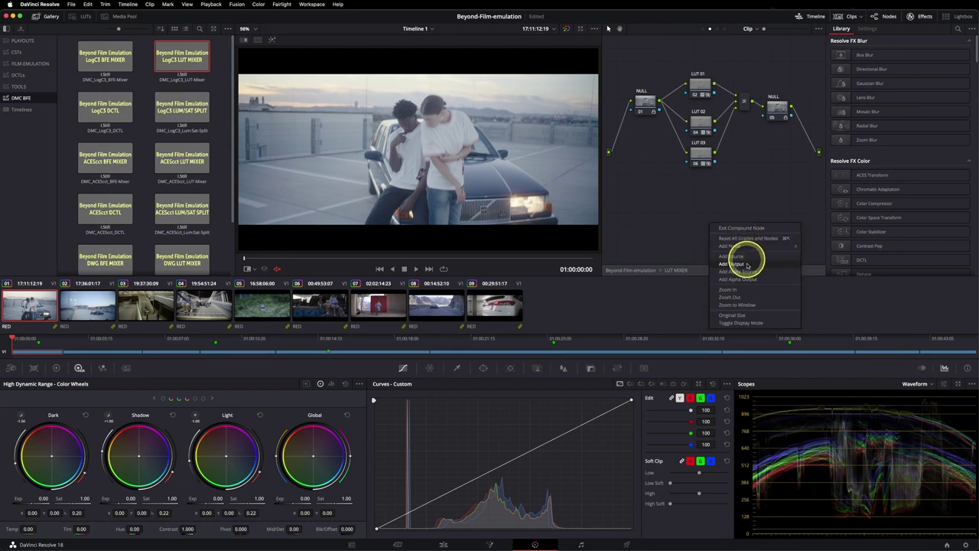
{"action": "left_click", "coordinate": [725, 227]}
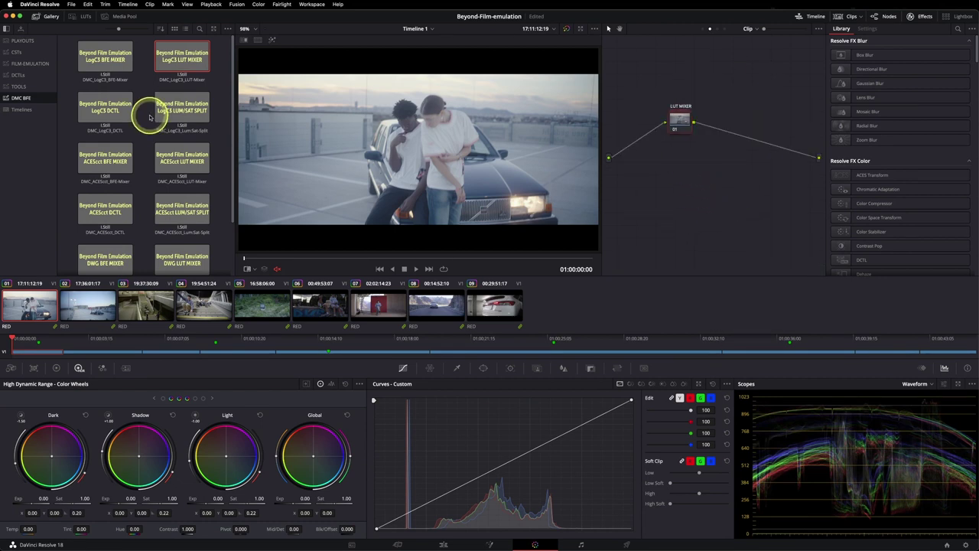
Reset grades and nodes again, leaving the clip with a single plain node 01
{"action": "mouse_move", "coordinate": [203, 87]}
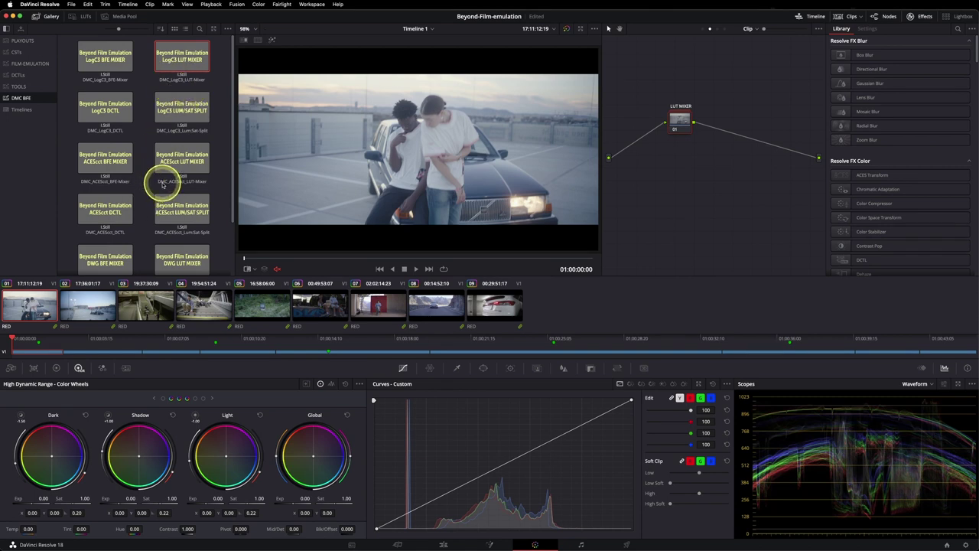
{"action": "scroll", "coordinate": [140, 210], "scroll_direction": "down", "scroll_amount": 2}
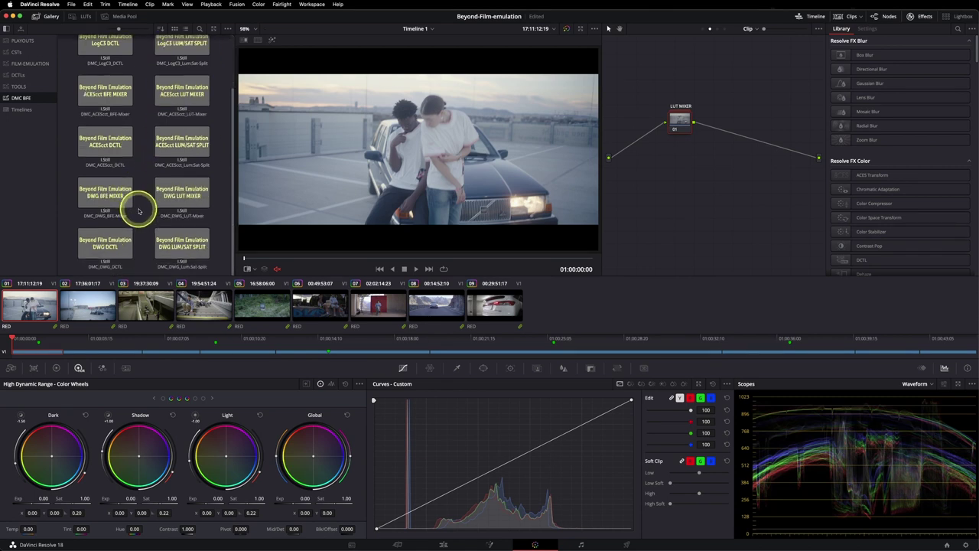
{"action": "right_click", "coordinate": [693, 193]}
{"action": "left_click", "coordinate": [715, 199]}
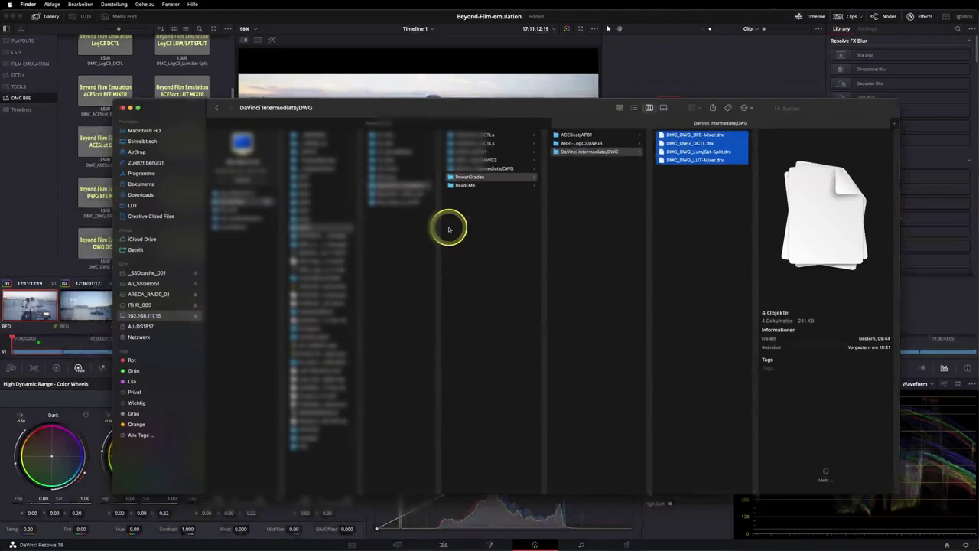
In Finder, show Beyond-Film-Emulation's ACEScct/AP01 LUTs and widen the column to read full names
{"action": "left_click", "coordinate": [448, 202]}
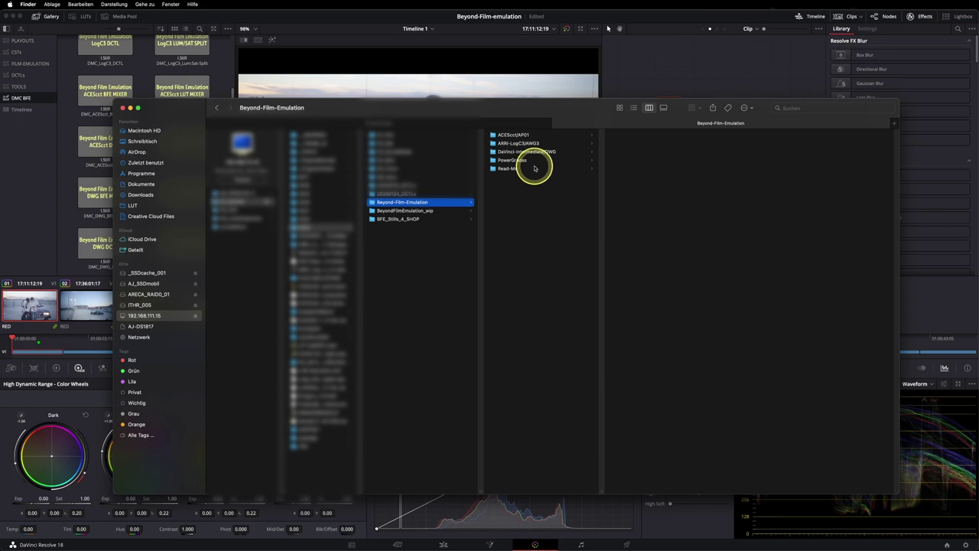
{"action": "left_click", "coordinate": [503, 135]}
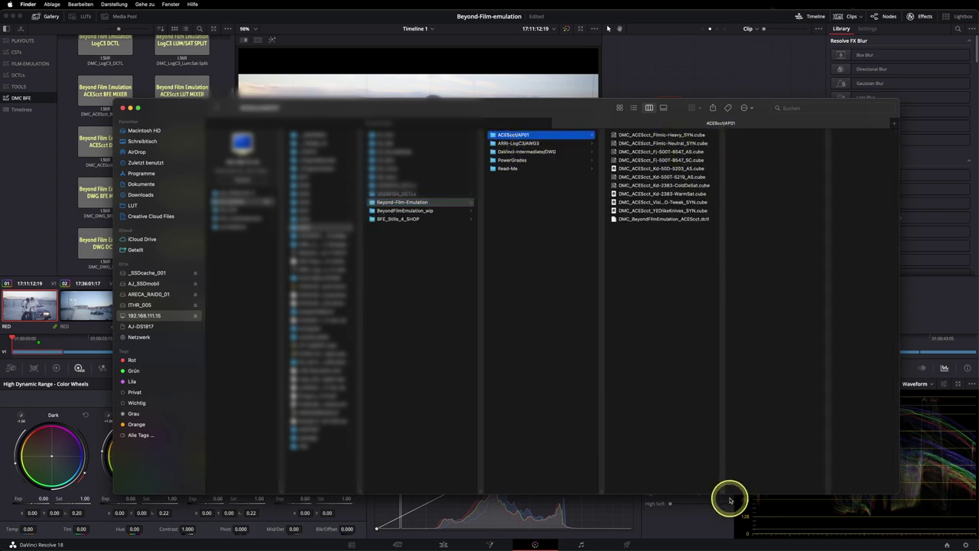
{"action": "left_click_drag", "start_coordinate": [721, 488], "coordinate": [779, 485]}
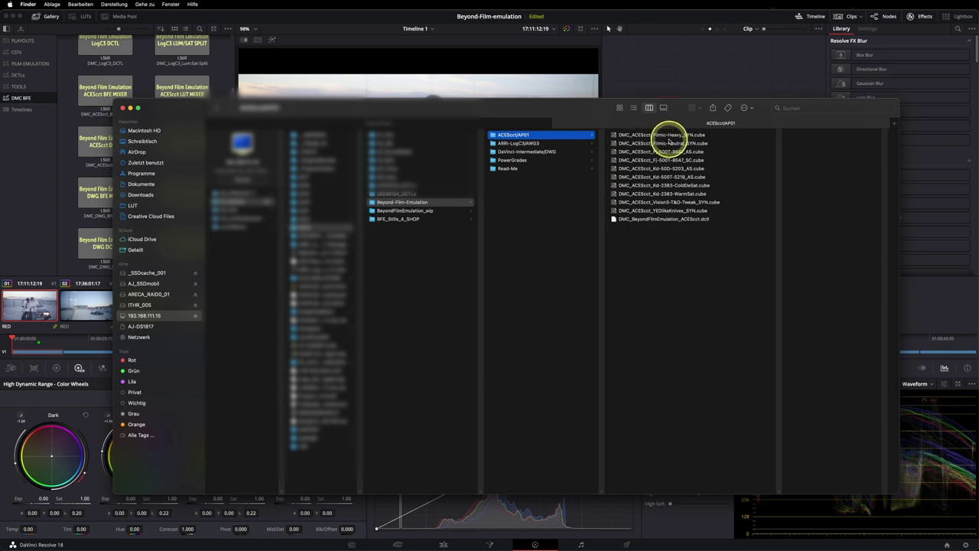
List the ARRI-LogC3/AWG3 and DaVinci-Intermediate/DWG LUTs in full and preview the 22 KB DWG .dctl
{"action": "left_click", "coordinate": [514, 144]}
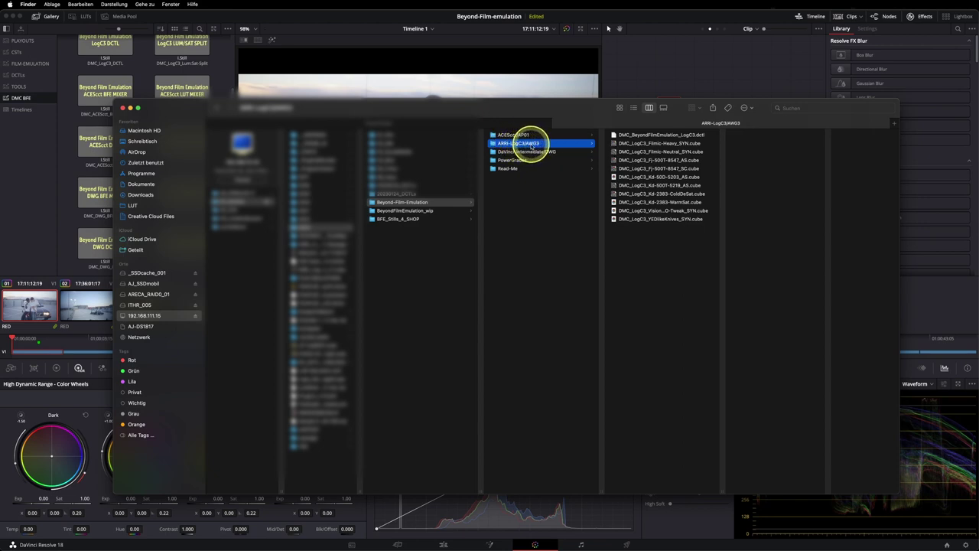
{"action": "double_click", "coordinate": [723, 489]}
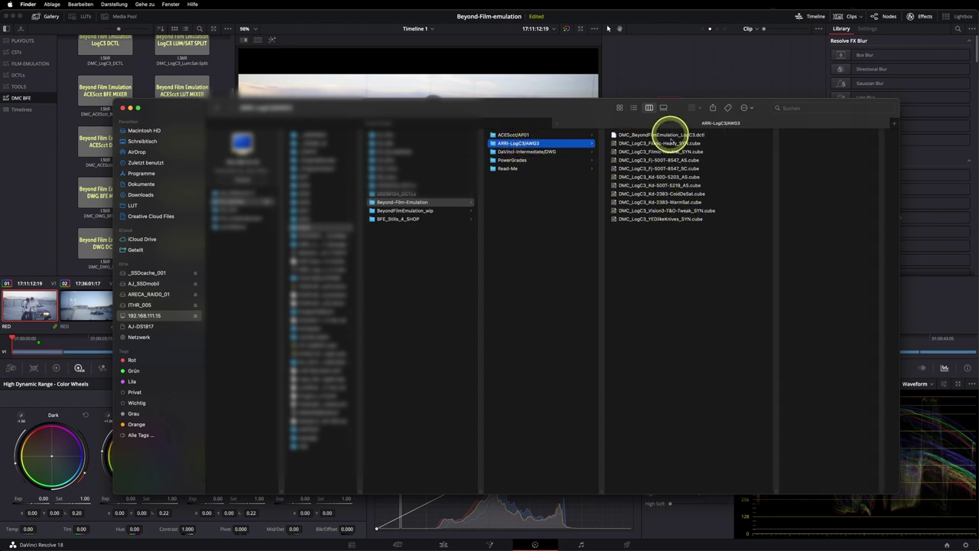
{"action": "left_click", "coordinate": [501, 151]}
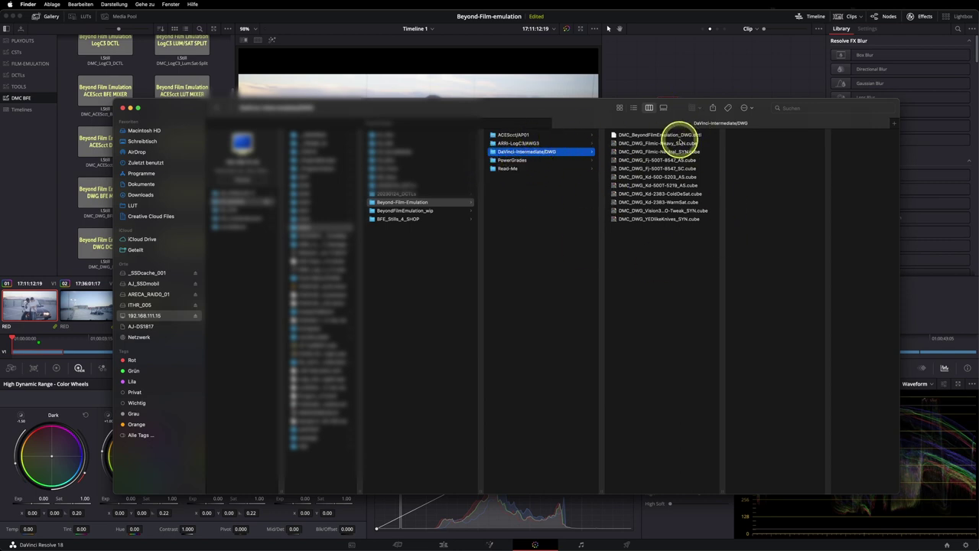
{"action": "left_click_drag", "start_coordinate": [723, 490], "coordinate": [771, 484]}
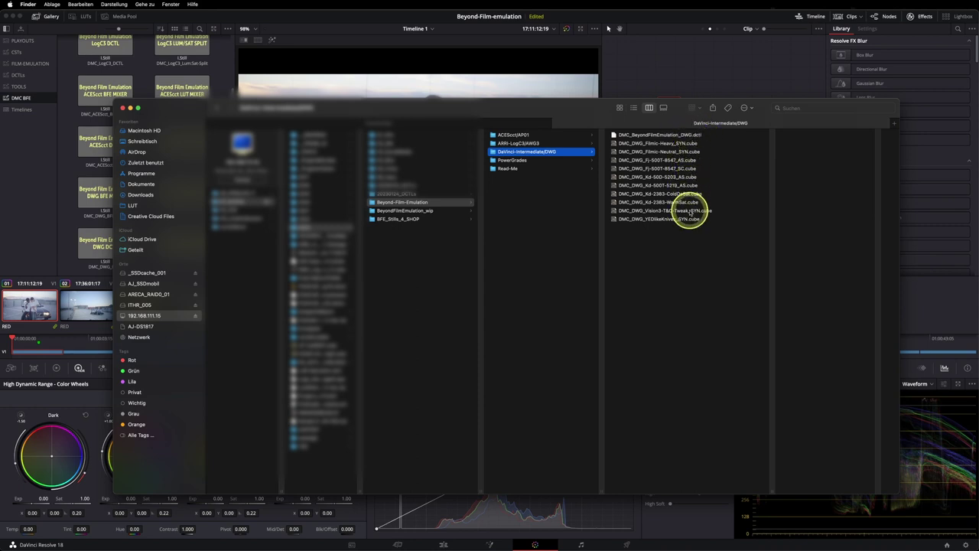
{"action": "left_click", "coordinate": [693, 136]}
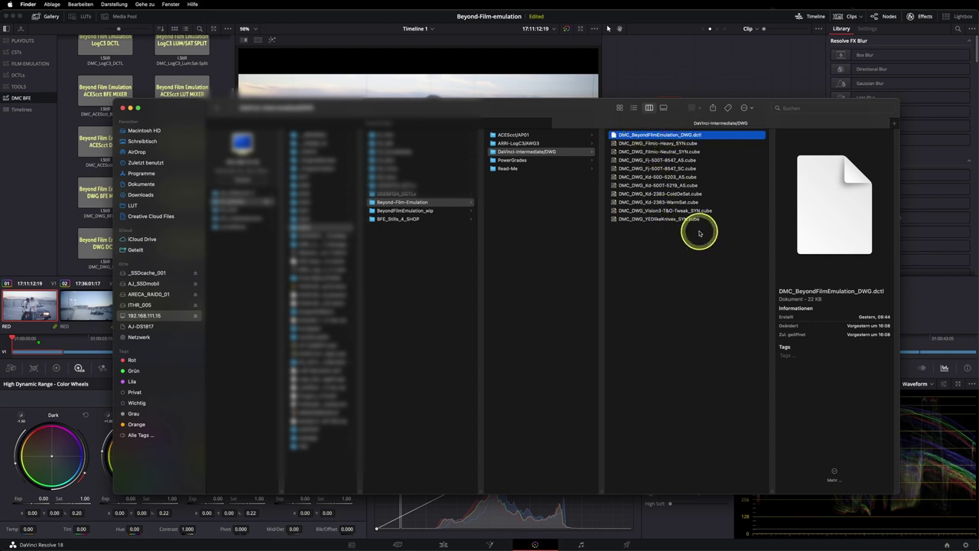
Open the PowerGrades folder's ACEScct/AP01 subfolder to list its .drx powergrades
{"action": "left_click", "coordinate": [535, 143]}
{"action": "left_click", "coordinate": [522, 134]}
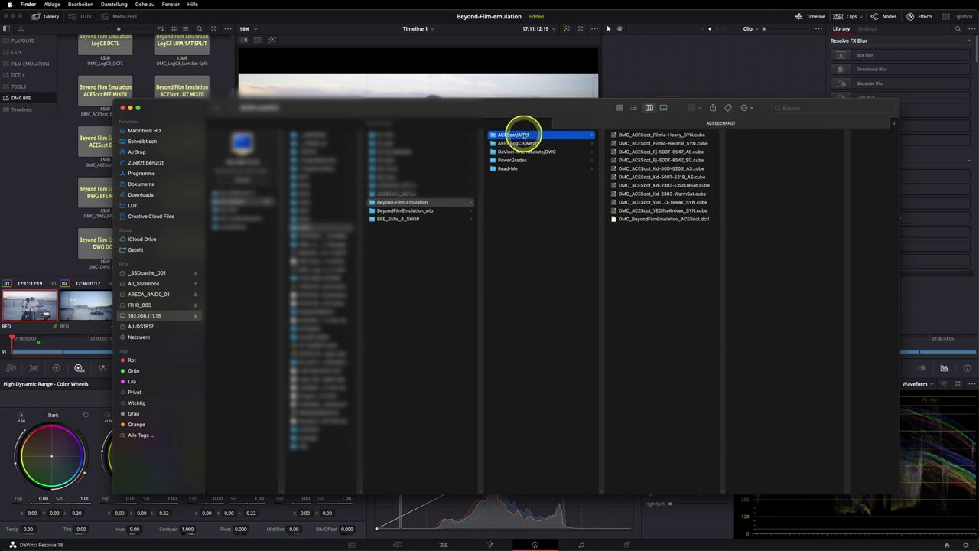
{"action": "left_click", "coordinate": [509, 160]}
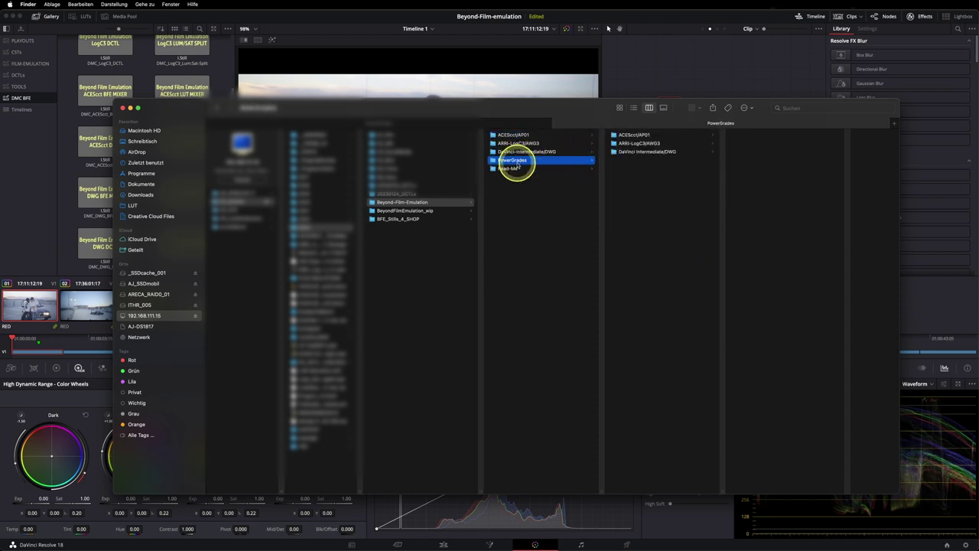
{"action": "left_click", "coordinate": [642, 135]}
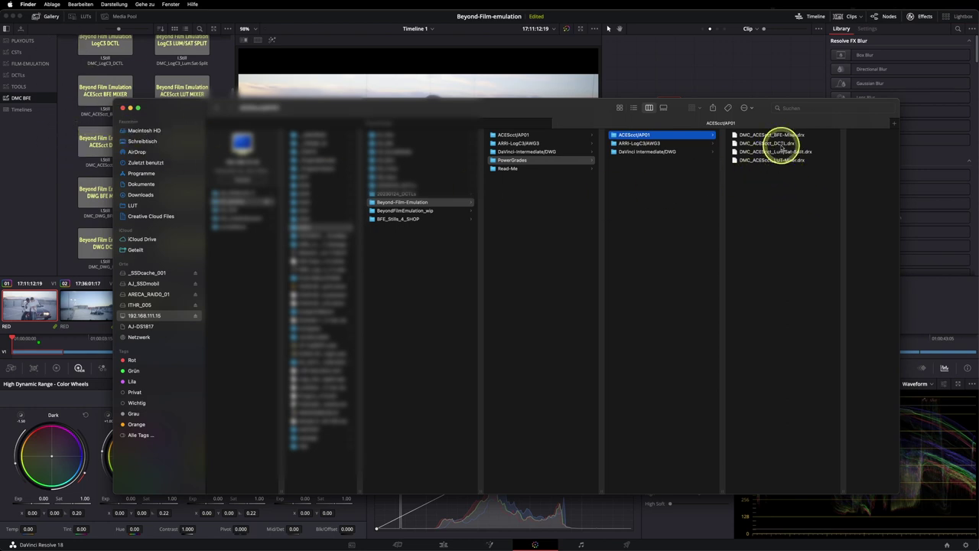
Preview the BFE-Mixer, DCTL, Lum/Sat-Split and LUT-Mixer .drx files, then return to PowerGrades
{"action": "left_click", "coordinate": [779, 136]}
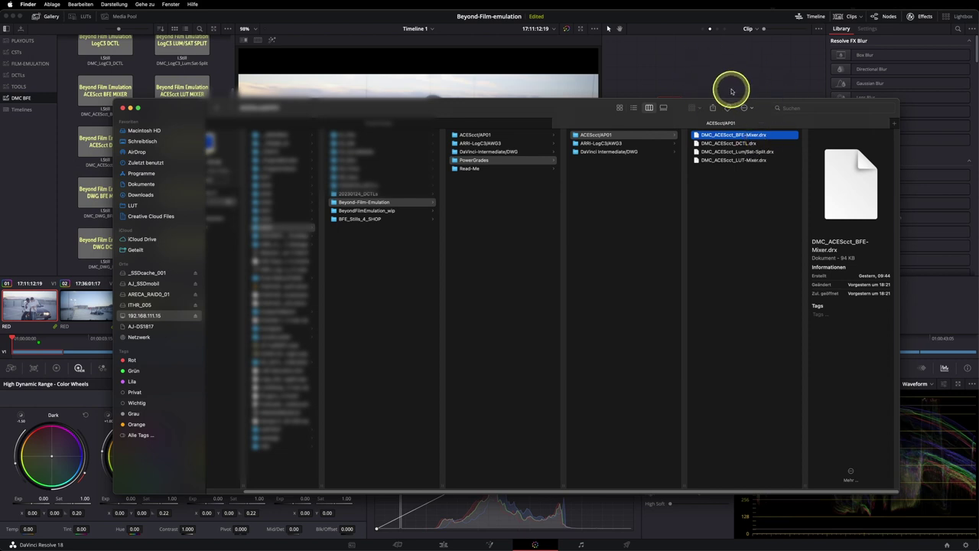
{"action": "left_click", "coordinate": [729, 144]}
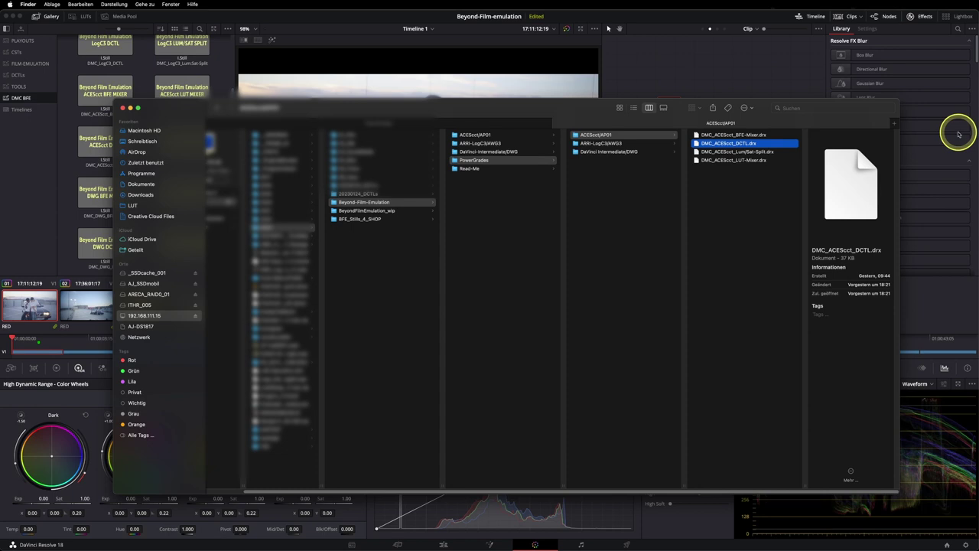
{"action": "left_click", "coordinate": [744, 154]}
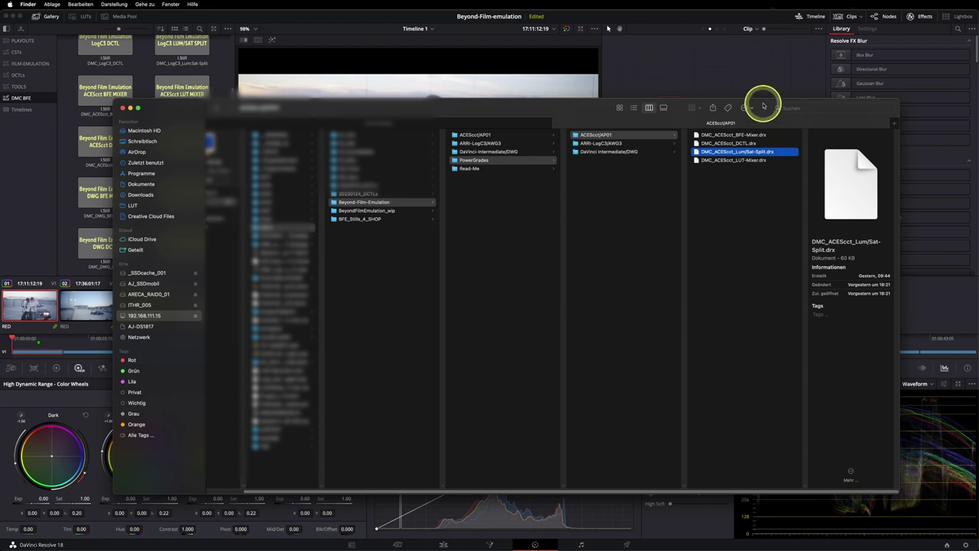
{"action": "left_click", "coordinate": [744, 162]}
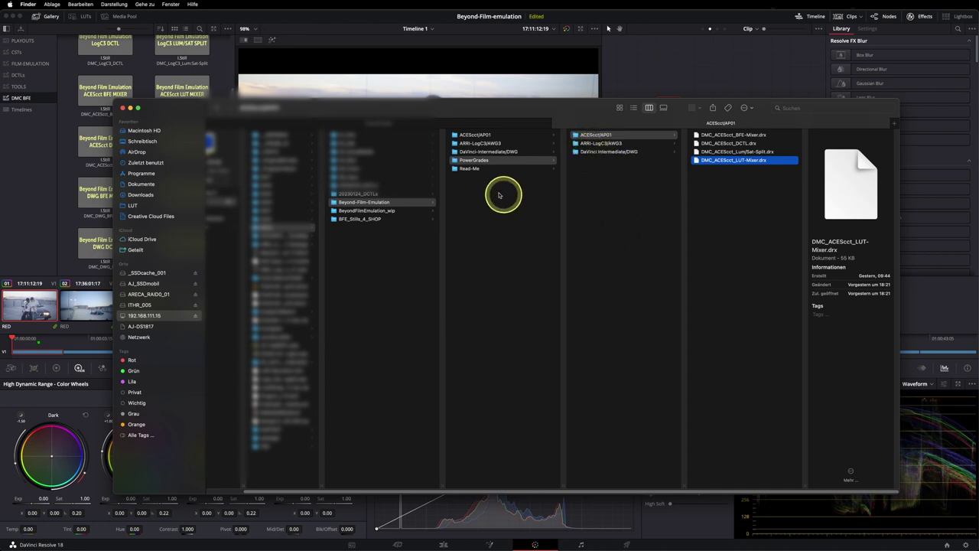
{"action": "left_click", "coordinate": [475, 162]}
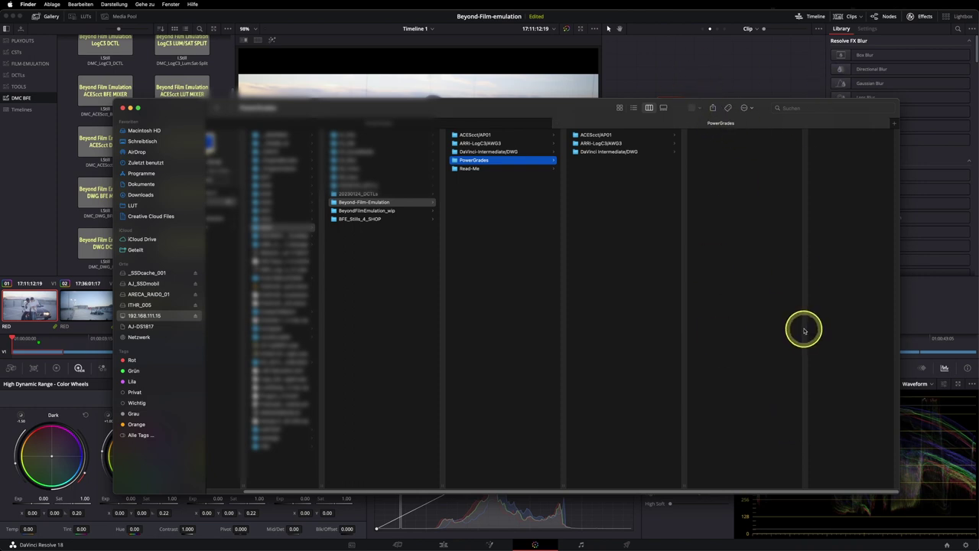
Confirm Beyond-Film-Emulation sits in the LUT folder with its ACEScct/AP01 files, then close Finder
{"action": "left_click", "coordinate": [361, 203]}
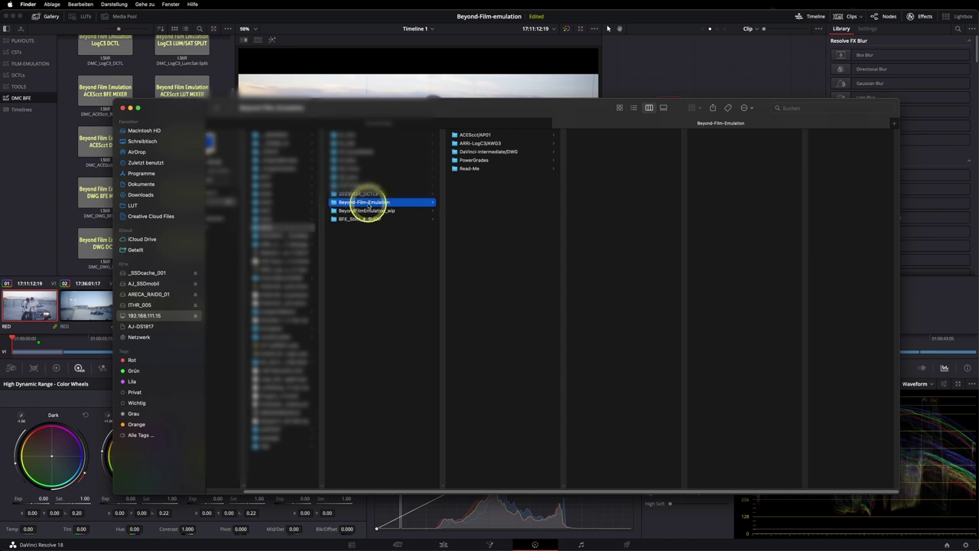
{"action": "left_click", "coordinate": [135, 208]}
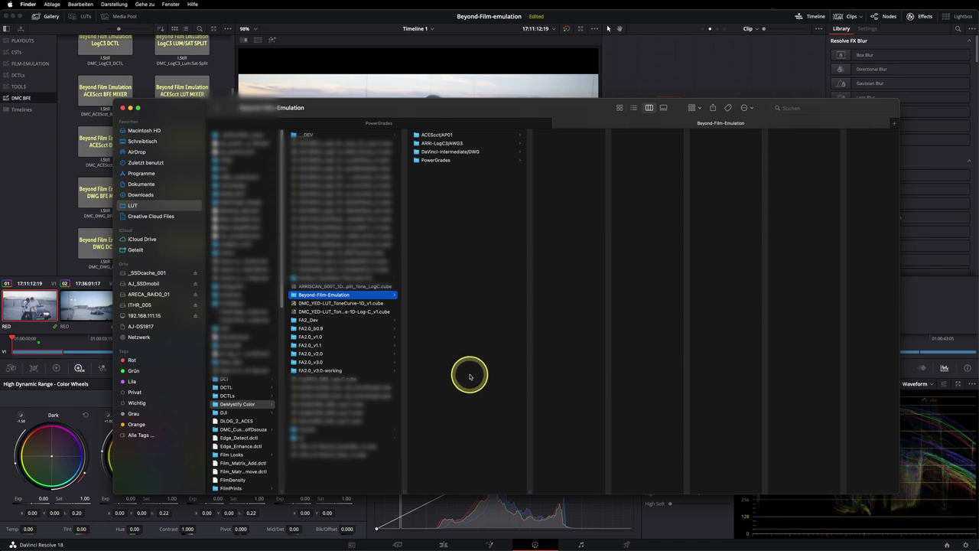
{"action": "left_click_drag", "start_coordinate": [516, 108], "coordinate": [620, 110]}
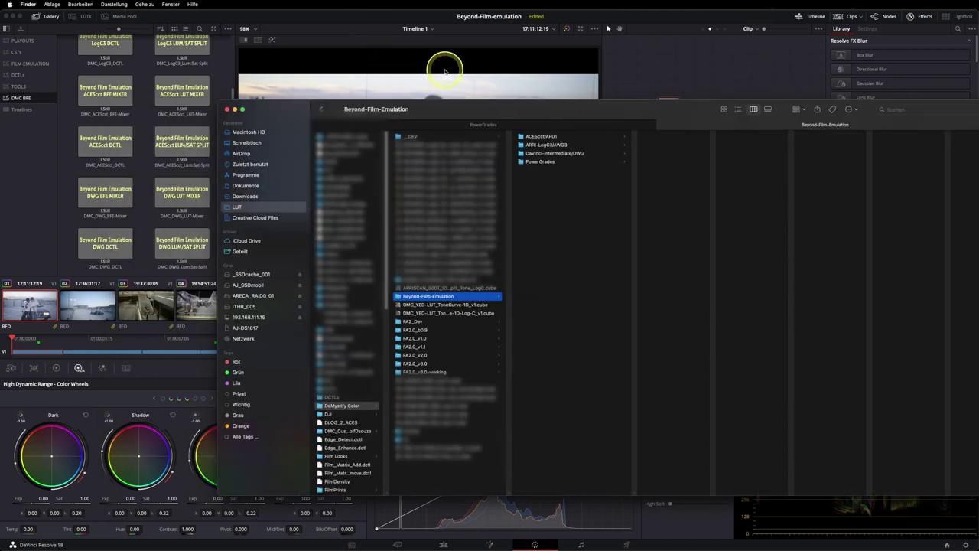
{"action": "left_click", "coordinate": [546, 136]}
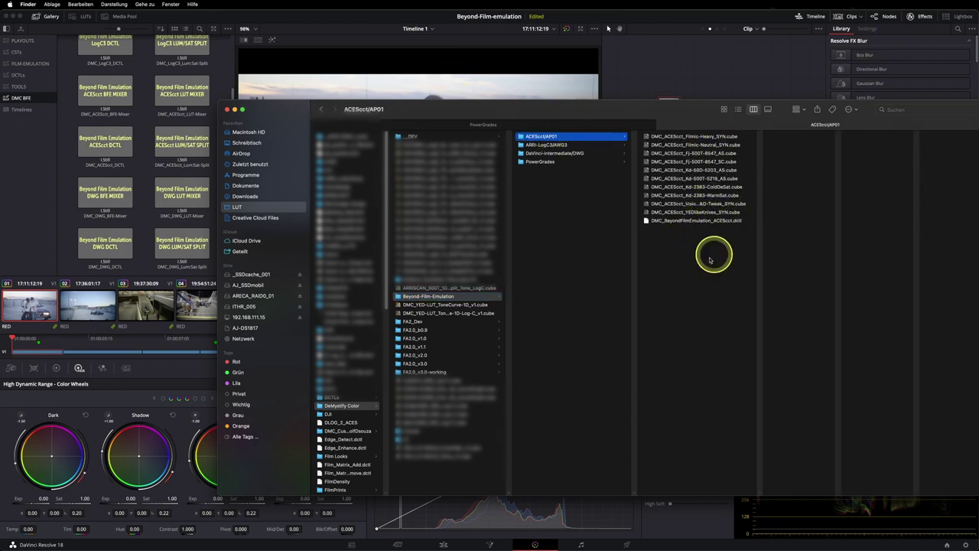
{"action": "left_click", "coordinate": [78, 17]}
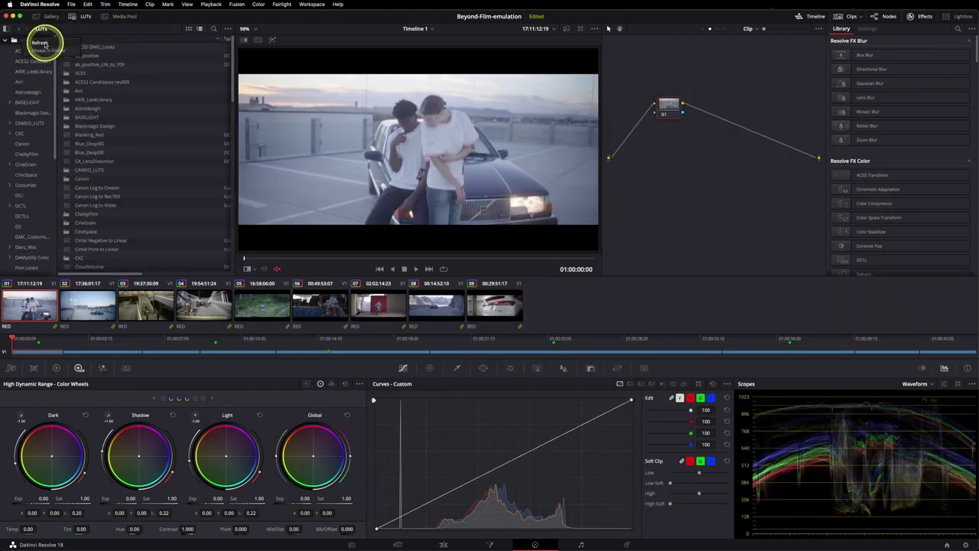
Refresh the LUT list and add a new PowerGrade 6 album in the Gallery
{"action": "left_click", "coordinate": [44, 43]}
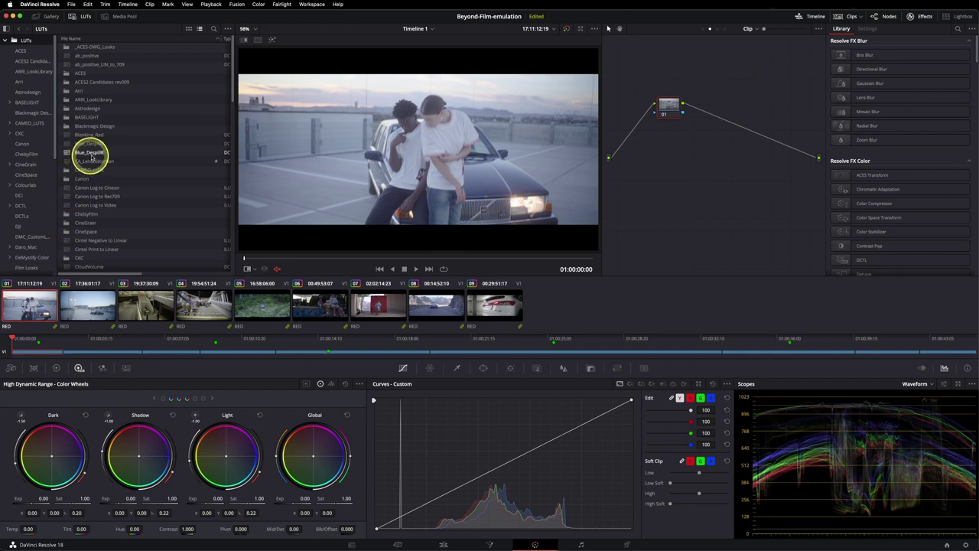
{"action": "left_click", "coordinate": [34, 256]}
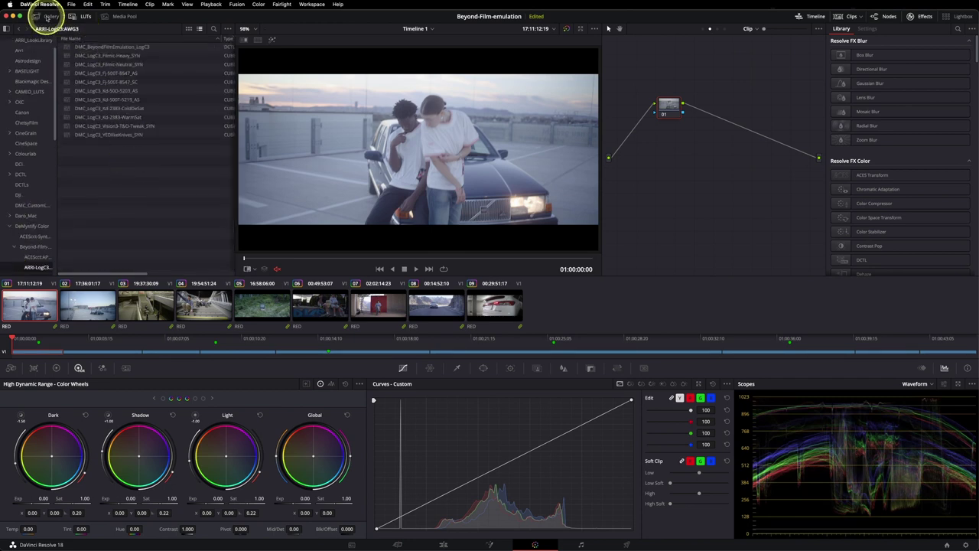
{"action": "left_click", "coordinate": [48, 16]}
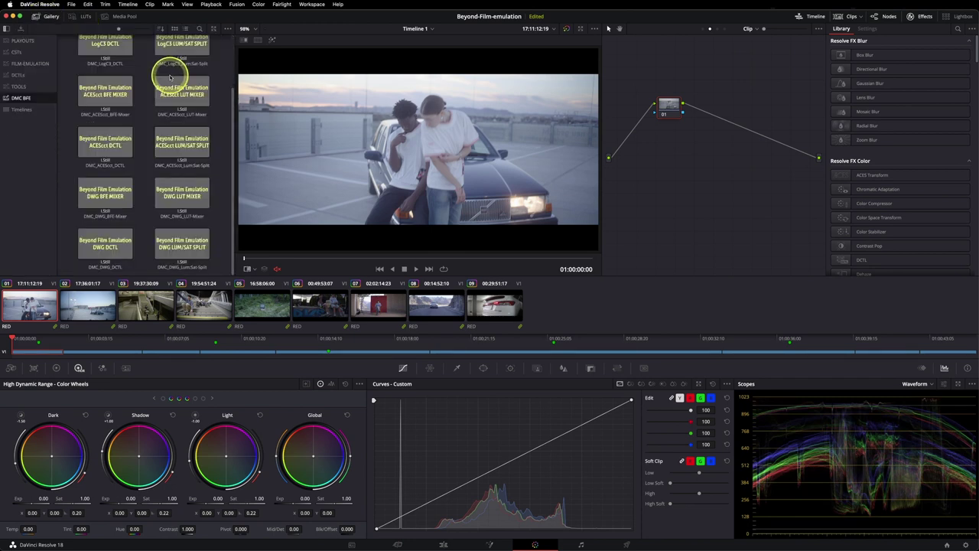
{"action": "right_click", "coordinate": [41, 106]}
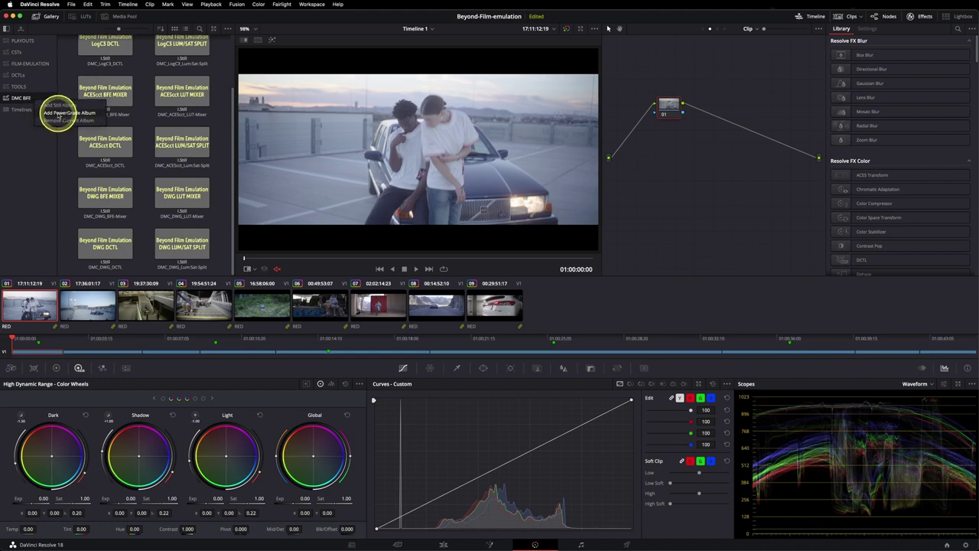
{"action": "left_click", "coordinate": [75, 113]}
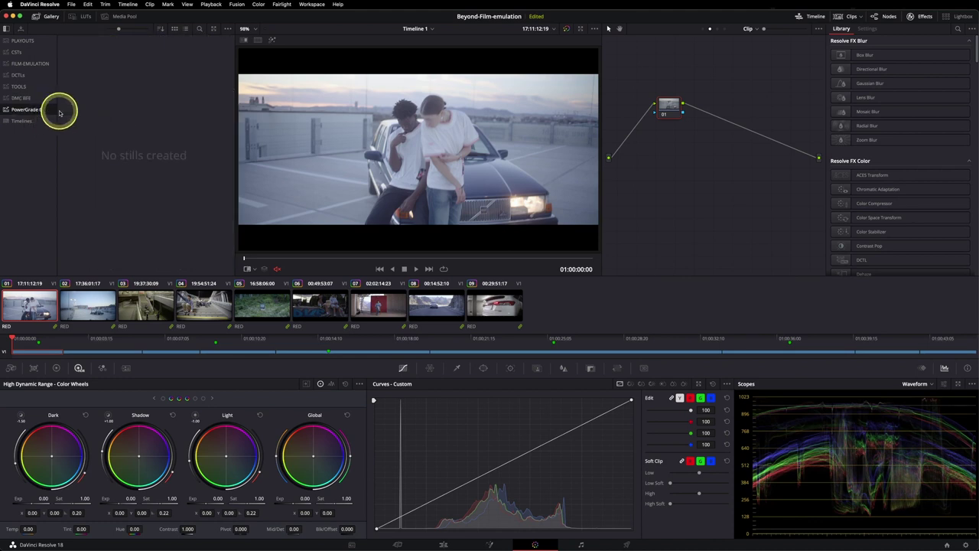
Import the four ACEScct/AP01 .drx powergrades from Finder into the new album
{"action": "left_click", "coordinate": [343, 540]}
{"action": "left_click", "coordinate": [543, 162]}
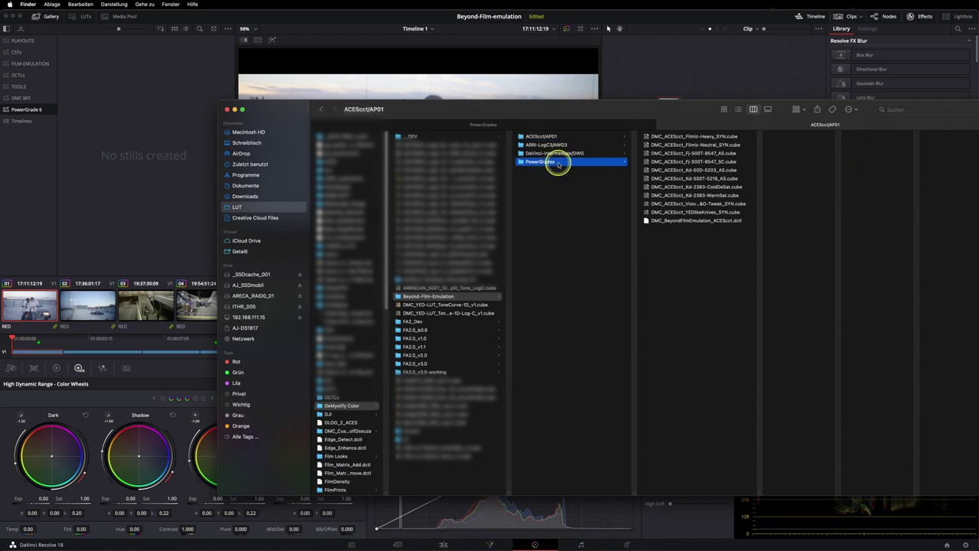
{"action": "left_click", "coordinate": [675, 136]}
{"action": "left_click", "coordinate": [789, 136]}
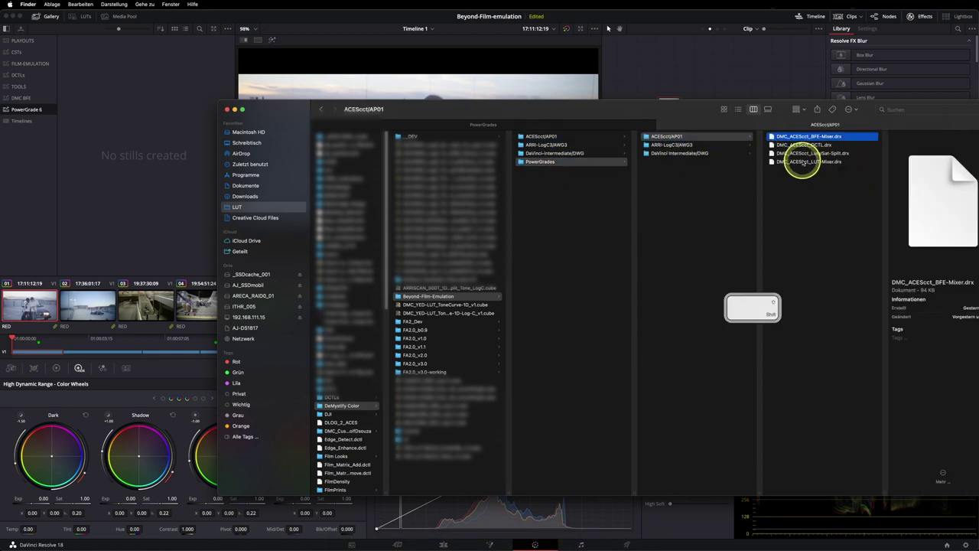
{"action": "left_click", "coordinate": [802, 162], "text": "shift"}
{"action": "left_click_drag", "start_coordinate": [802, 161], "coordinate": [140, 154]}
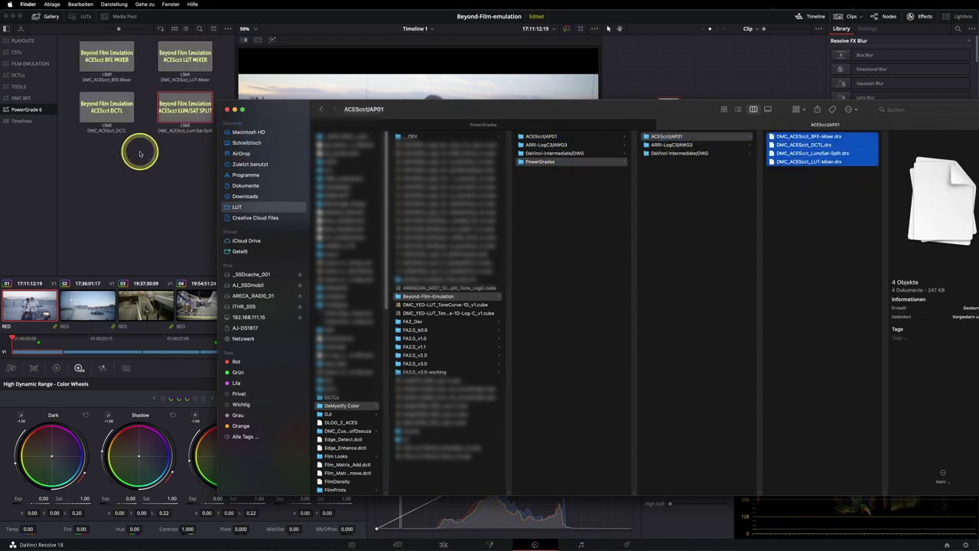
Import the ARRI-LogC3/AWG3 and DaVinci Intermediate/DWG .drx powergrades into the album
{"action": "left_click", "coordinate": [674, 144]}
{"action": "left_click", "coordinate": [804, 136]}
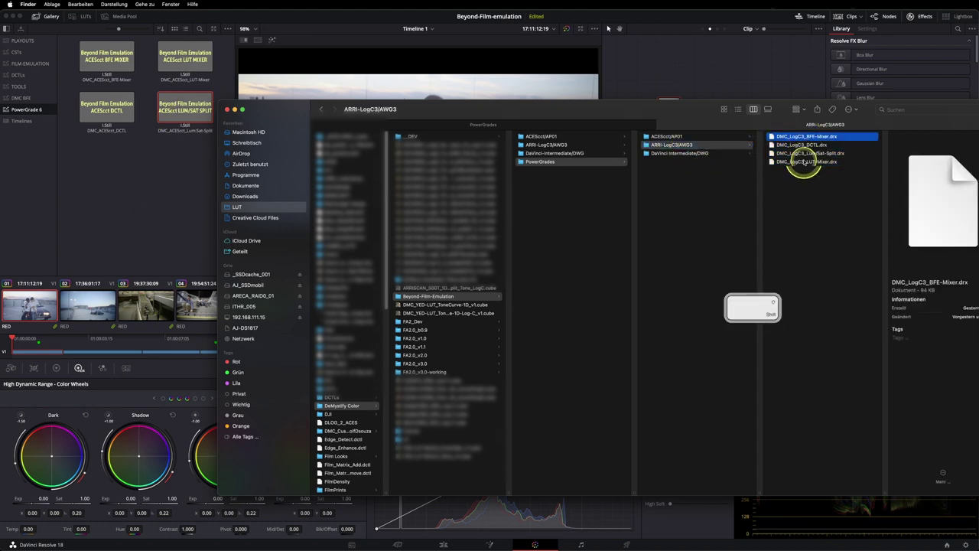
{"action": "left_click", "coordinate": [803, 161], "text": "shift"}
{"action": "left_click_drag", "start_coordinate": [804, 162], "coordinate": [140, 154]}
{"action": "left_click", "coordinate": [679, 153]}
{"action": "left_click", "coordinate": [804, 136]}
{"action": "left_click", "coordinate": [811, 162], "text": "shift"}
{"action": "left_click_drag", "start_coordinate": [811, 161], "coordinate": [188, 266]}
{"action": "left_click", "coordinate": [226, 109]}
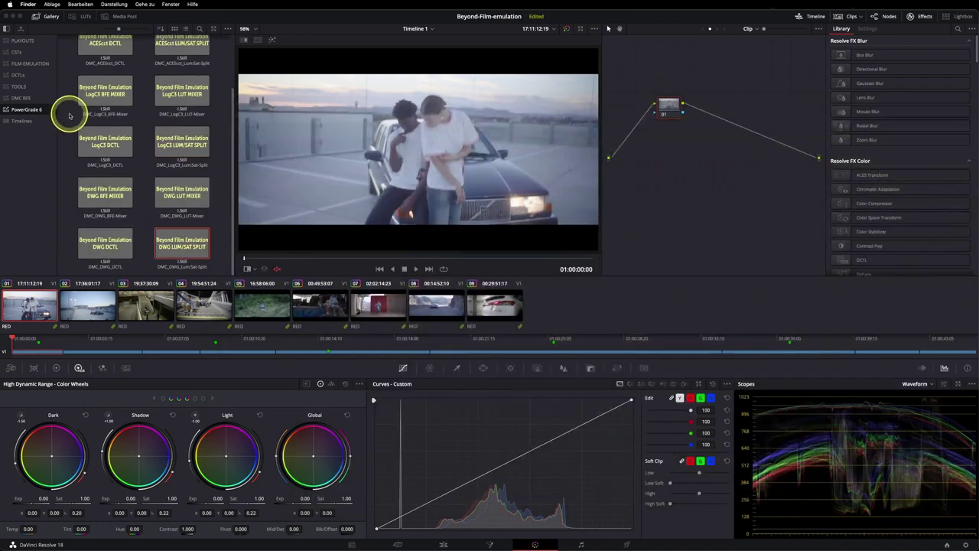
Widen the node graph and inspect the Group Pre-Clip LogC node's Color Space Transform settings
{"action": "left_click", "coordinate": [23, 98]}
{"action": "left_click", "coordinate": [921, 16]}
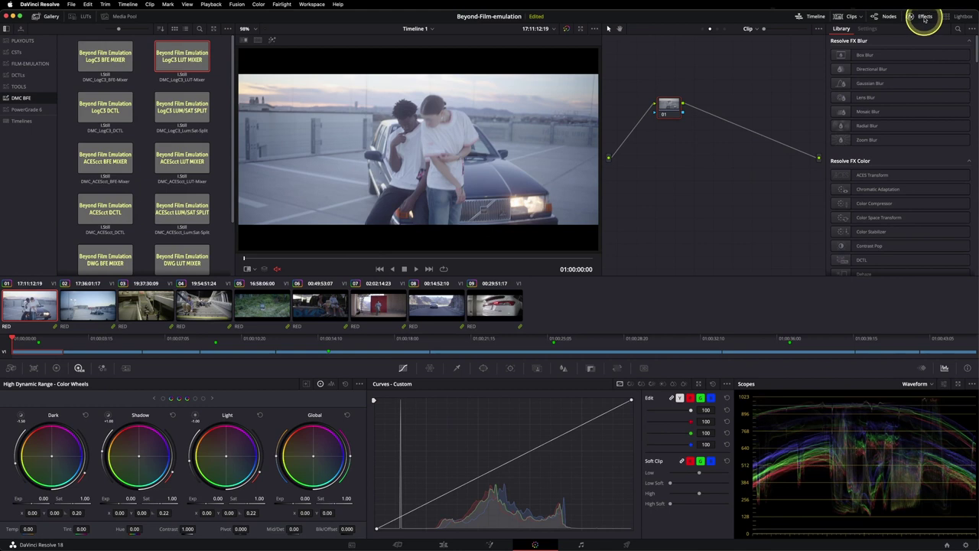
{"action": "left_click_drag", "start_coordinate": [695, 111], "coordinate": [652, 159]}
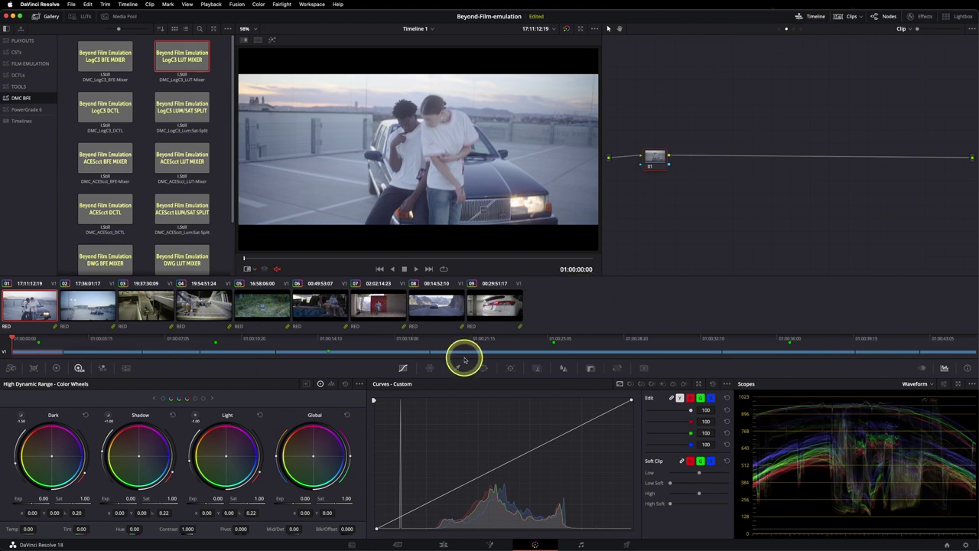
{"action": "left_click", "coordinate": [780, 30]}
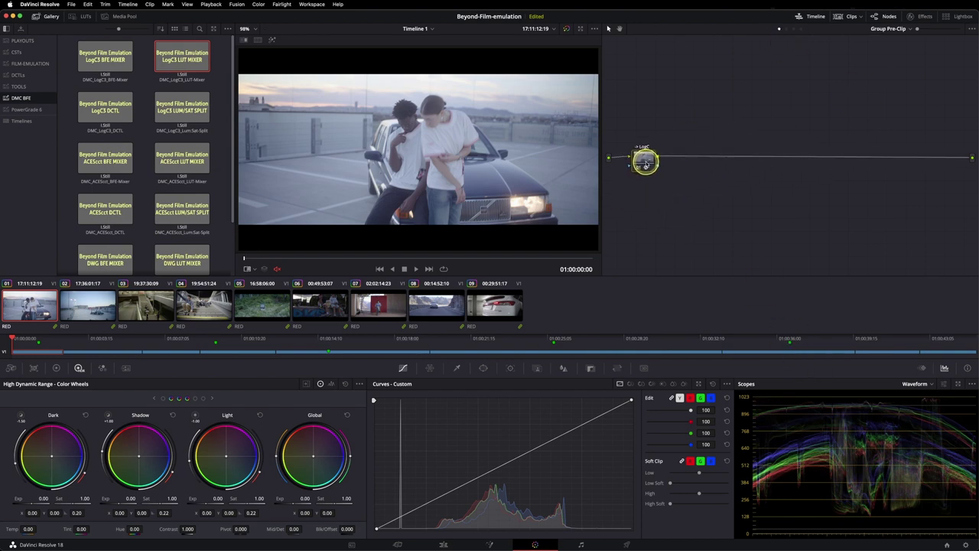
{"action": "left_click", "coordinate": [926, 17]}
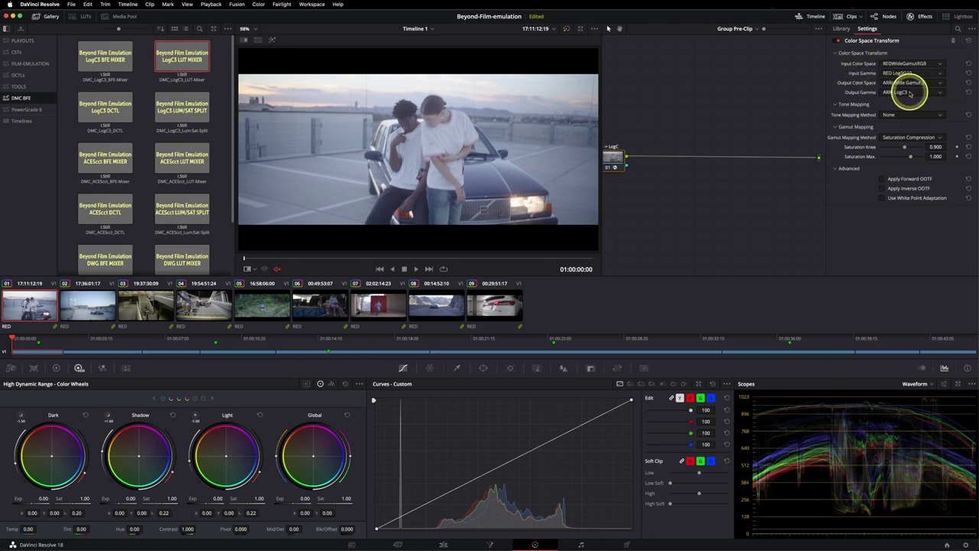
Check the Timeline ODT node, undo an accidental move, then return to Group Pre-Clip mode
{"action": "left_click", "coordinate": [922, 16]}
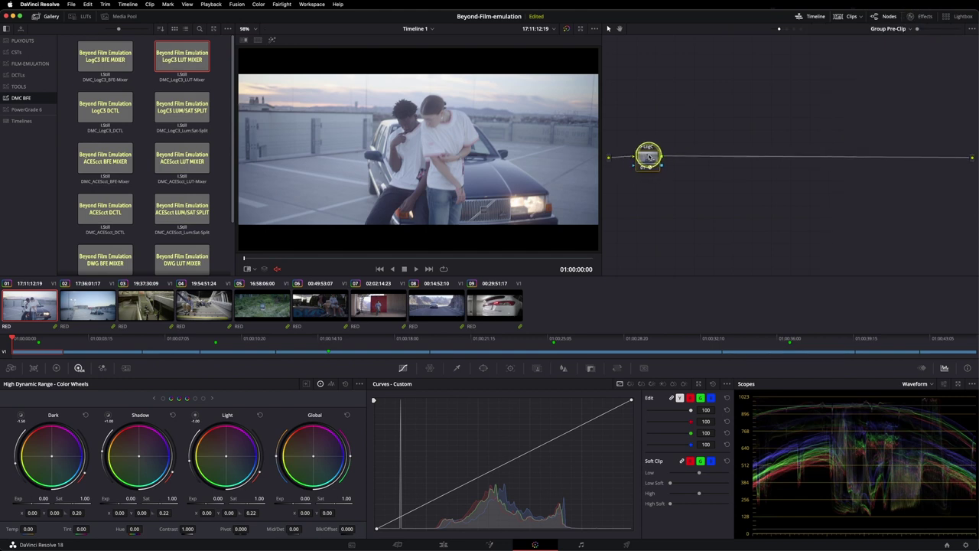
{"action": "left_click", "coordinate": [808, 17]}
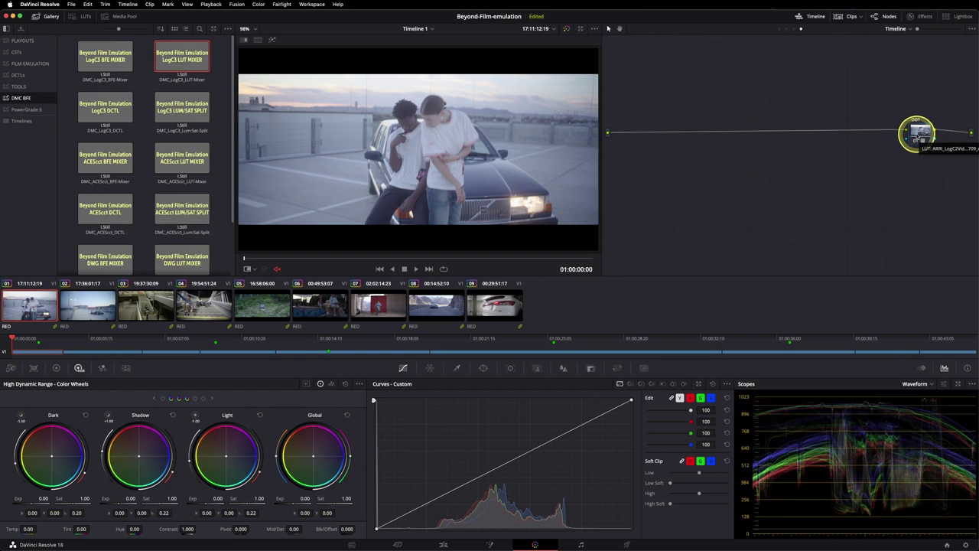
{"action": "left_click_drag", "start_coordinate": [918, 135], "coordinate": [854, 143]}
{"action": "key", "text": "ctrl+z"}
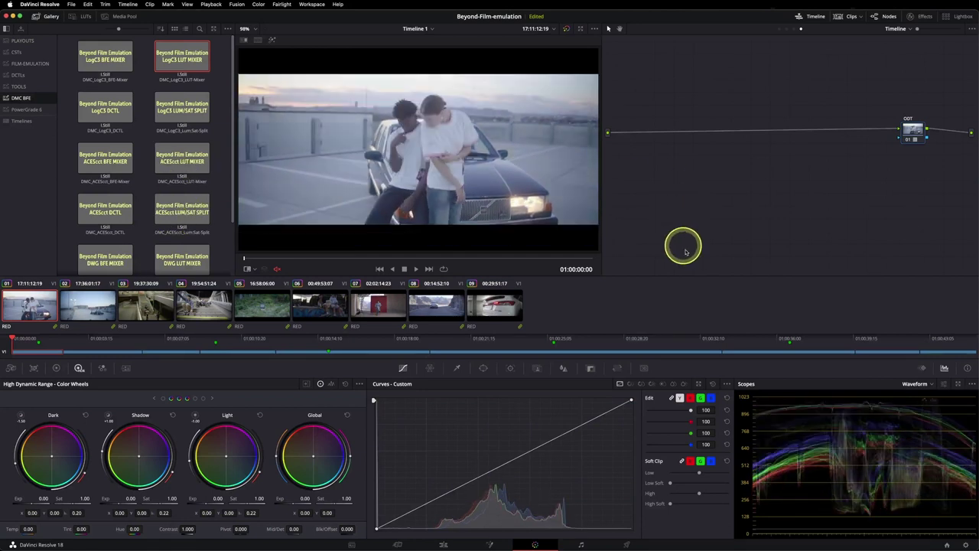
{"action": "left_click", "coordinate": [780, 30]}
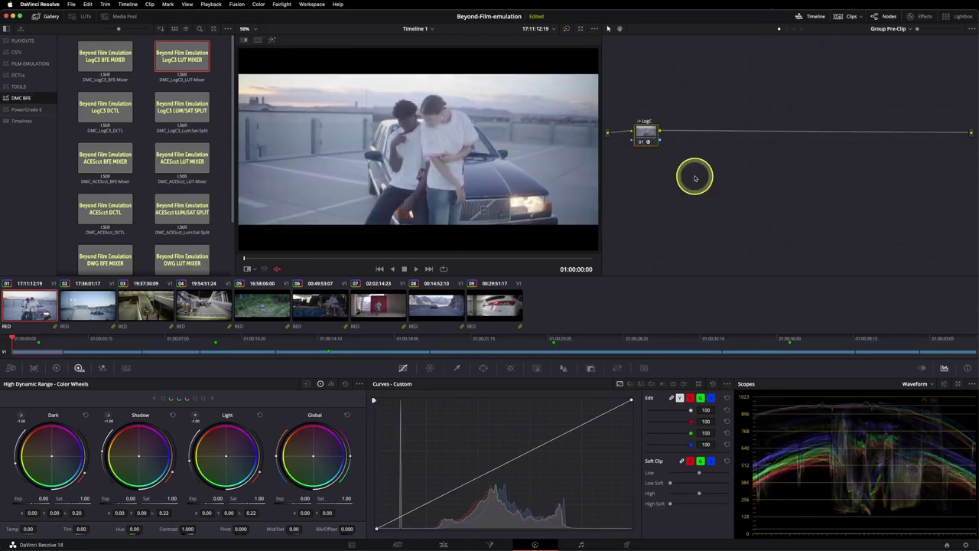
{"action": "left_click", "coordinate": [965, 545]}
{"action": "left_click_drag", "start_coordinate": [594, 99], "coordinate": [573, 19]}
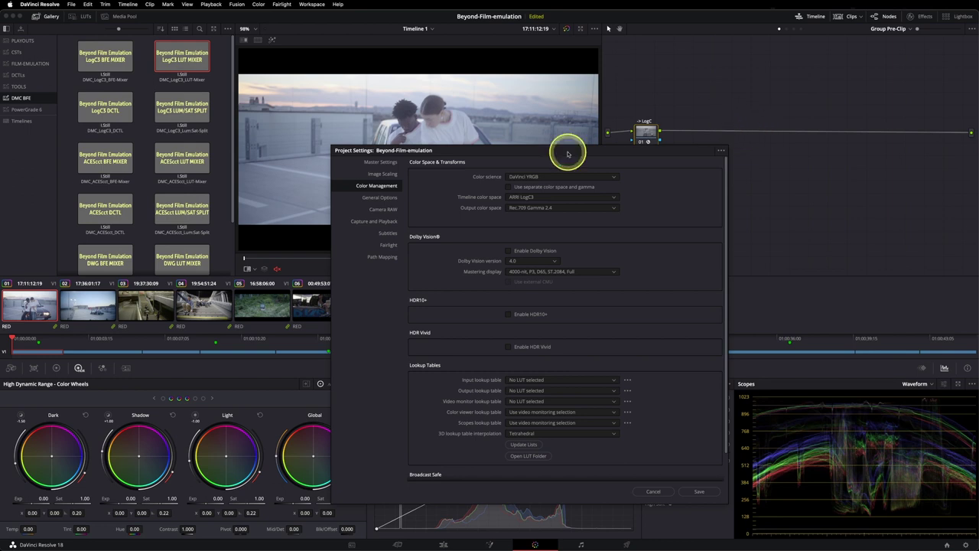
Apply the DMC_LogC3_Kd-2383-WarmSat LUT to node 01 and lower its Key Output Gain
{"action": "left_click", "coordinate": [657, 491]}
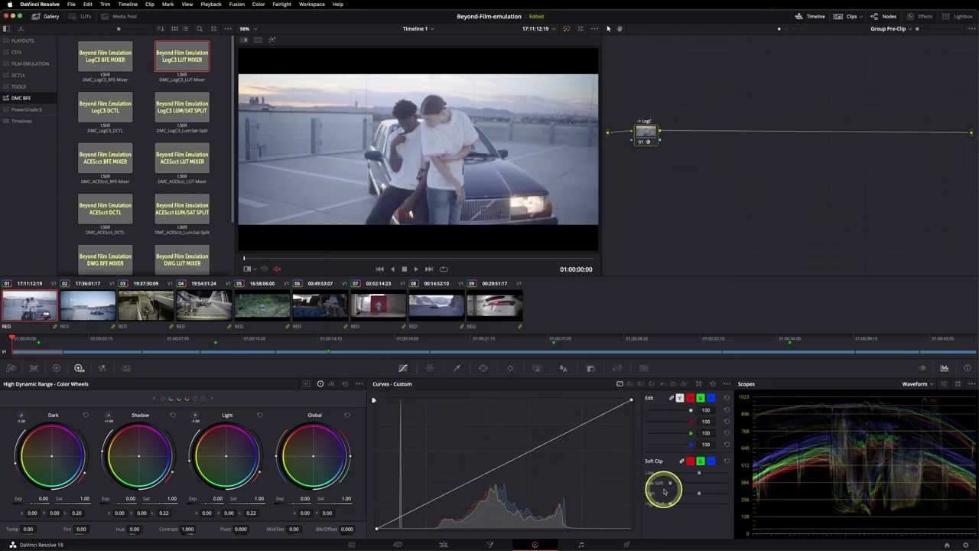
{"action": "left_click", "coordinate": [787, 29]}
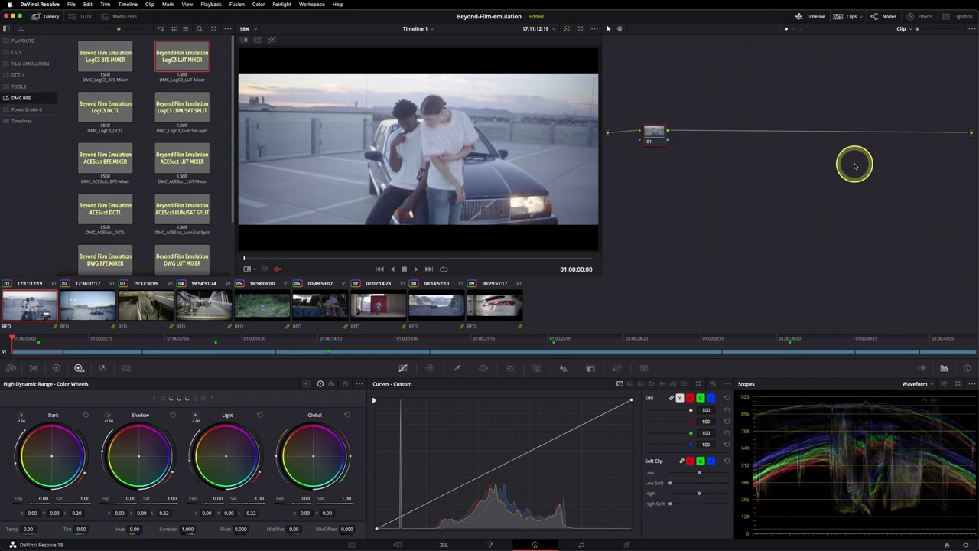
{"action": "left_click", "coordinate": [79, 17]}
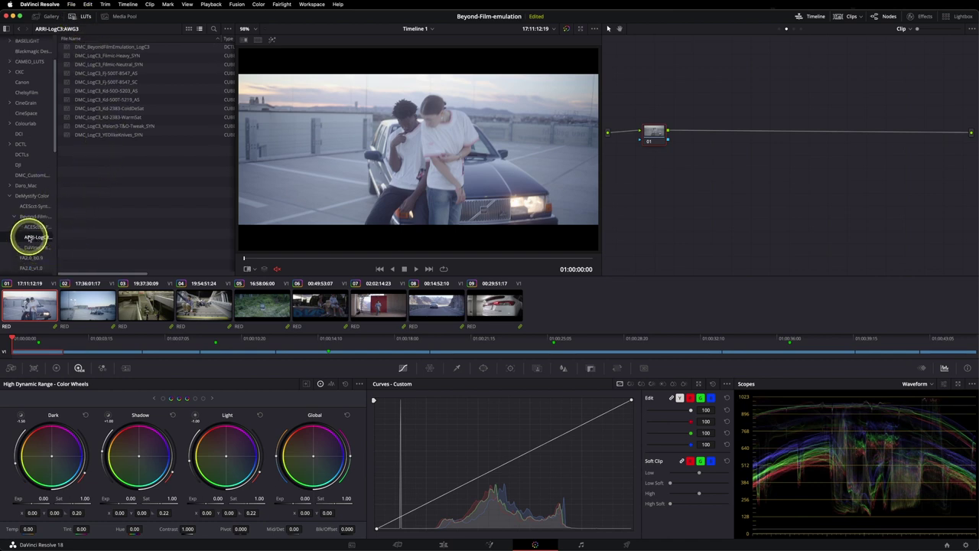
{"action": "left_click_drag", "start_coordinate": [56, 238], "coordinate": [81, 245]}
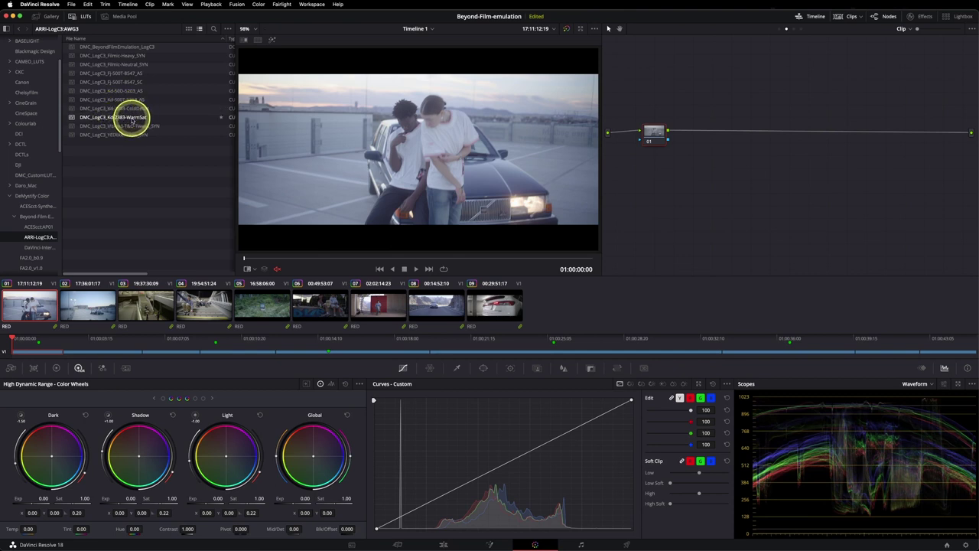
{"action": "left_click_drag", "start_coordinate": [131, 117], "coordinate": [776, 135]}
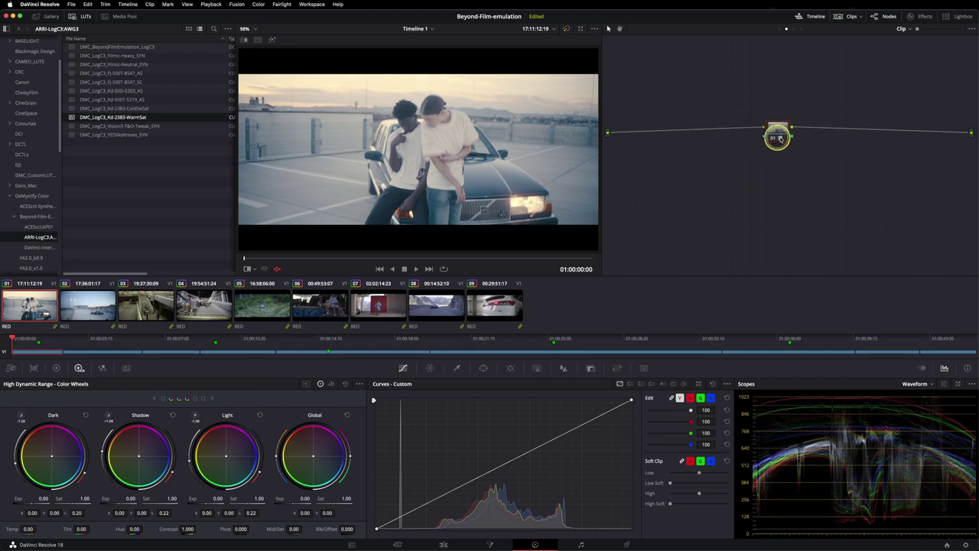
{"action": "left_click", "coordinate": [592, 370]}
{"action": "left_click_drag", "start_coordinate": [645, 460], "coordinate": [561, 447]}
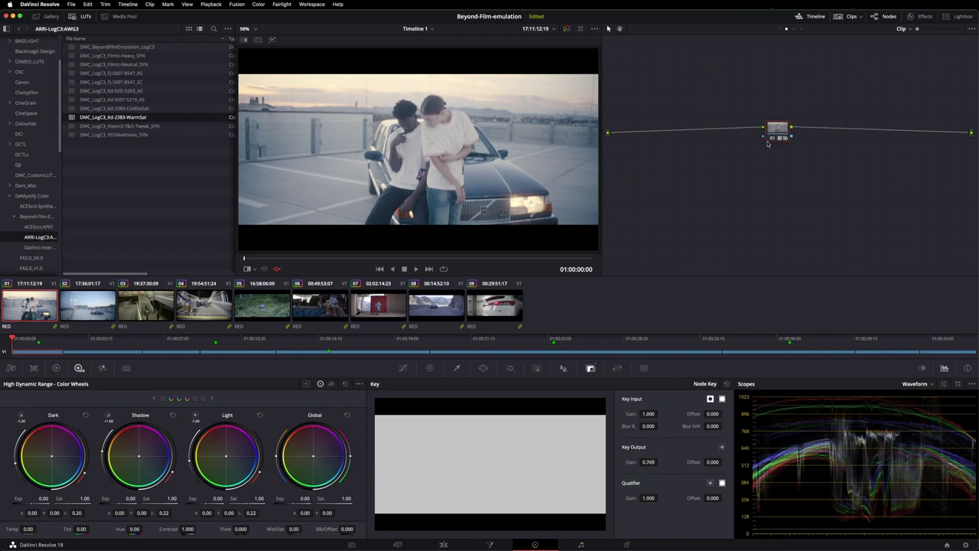
Add node 02 before node 01 with exposure −0.66 and warmer Temp 1024.3, then compare
{"action": "key", "text": "alt+s"}
{"action": "left_click_drag", "start_coordinate": [772, 135], "coordinate": [736, 128]}
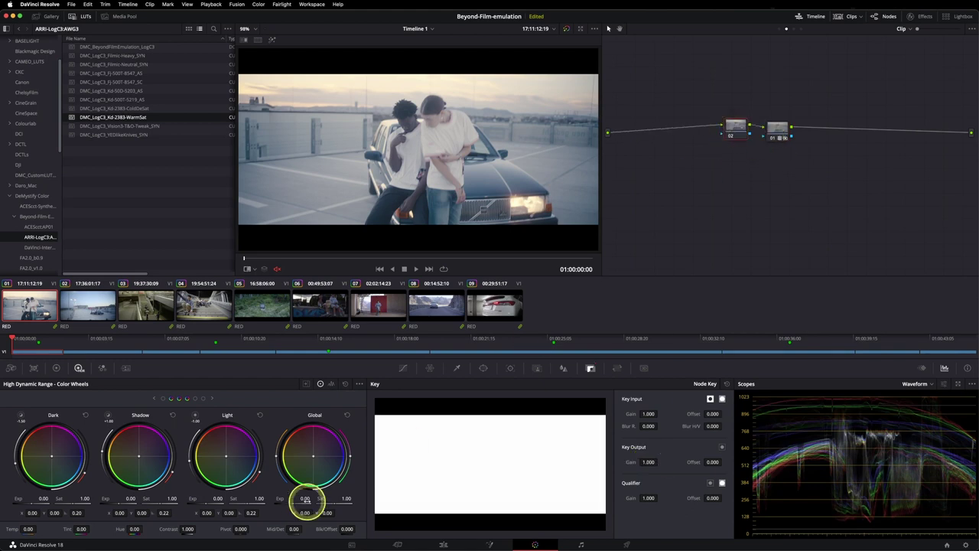
{"action": "left_click_drag", "start_coordinate": [304, 498], "coordinate": [200, 492]}
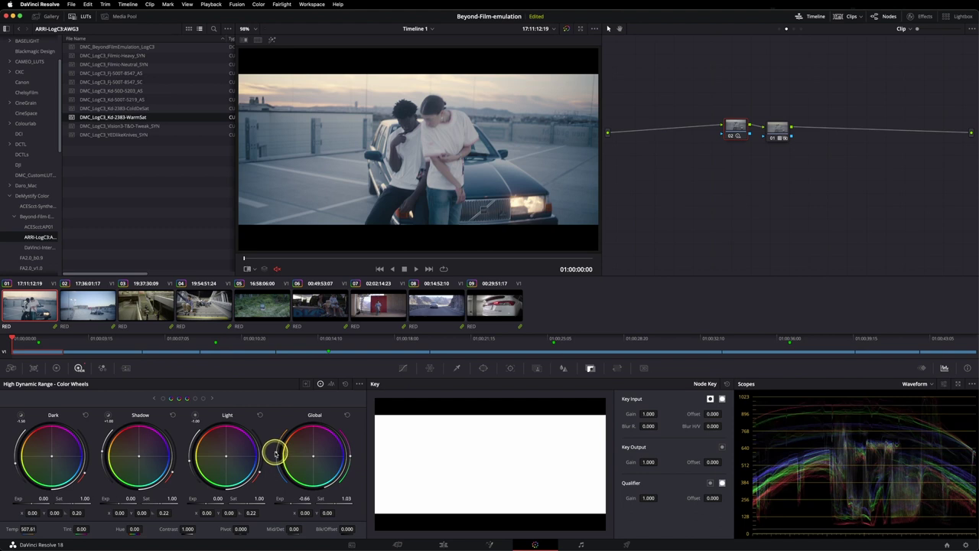
{"action": "left_click_drag", "start_coordinate": [276, 451], "coordinate": [349, 459]}
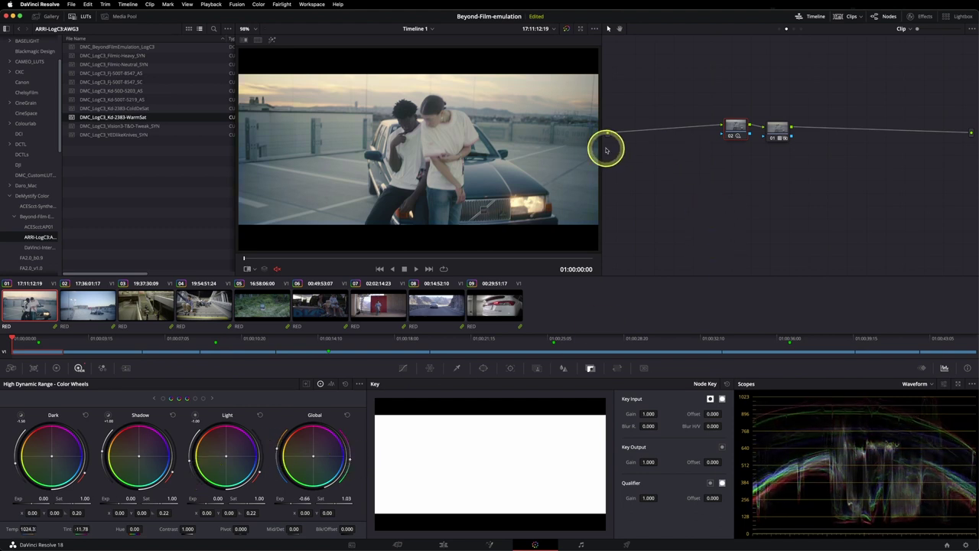
{"action": "left_click", "coordinate": [778, 131]}
{"action": "key", "text": "super+d"}
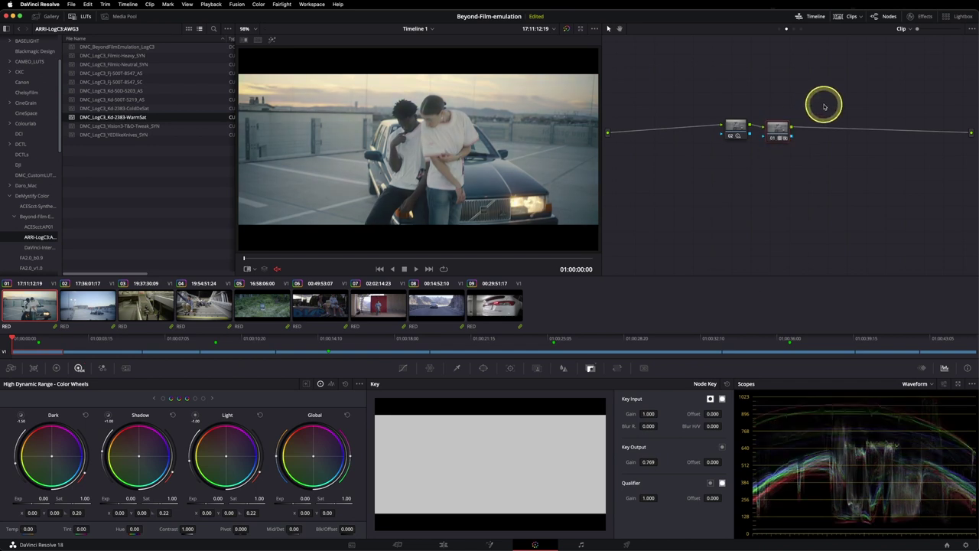
{"action": "key", "text": "super+d"}
{"action": "key", "text": "super+d"}
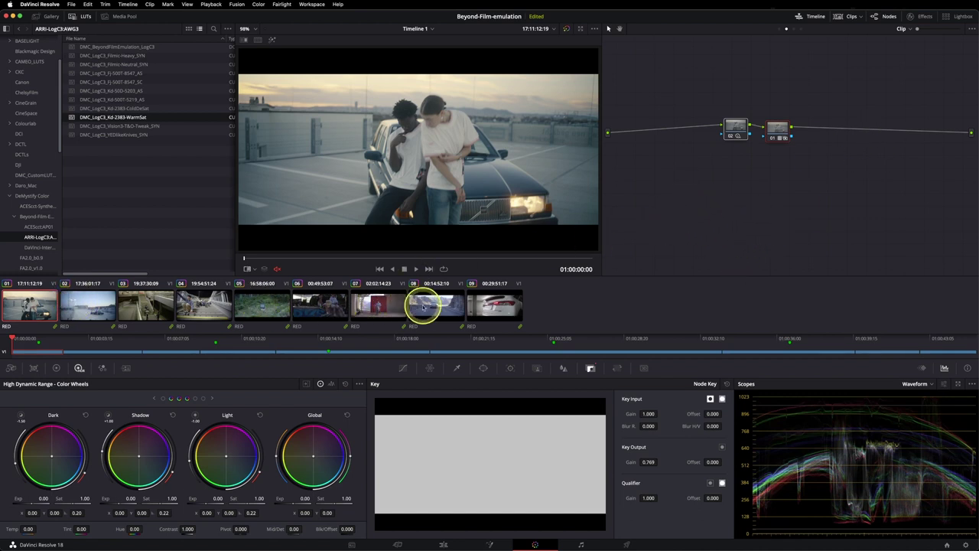
On the forest clip, add serial node 02 carrying the BFE LogC3 DCTL still and view its settings
{"action": "left_click", "coordinate": [264, 306]}
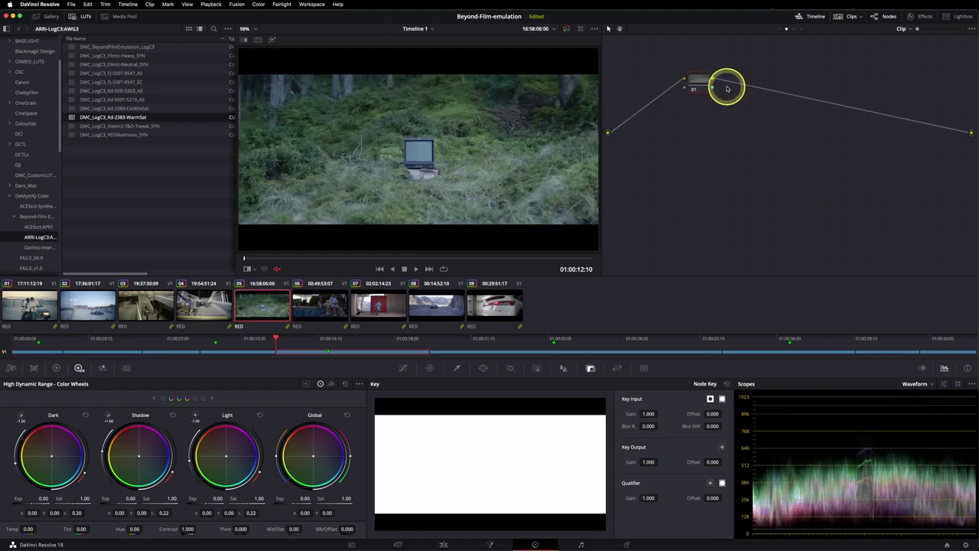
{"action": "left_click_drag", "start_coordinate": [703, 88], "coordinate": [687, 140]}
{"action": "key", "text": "alt+s"}
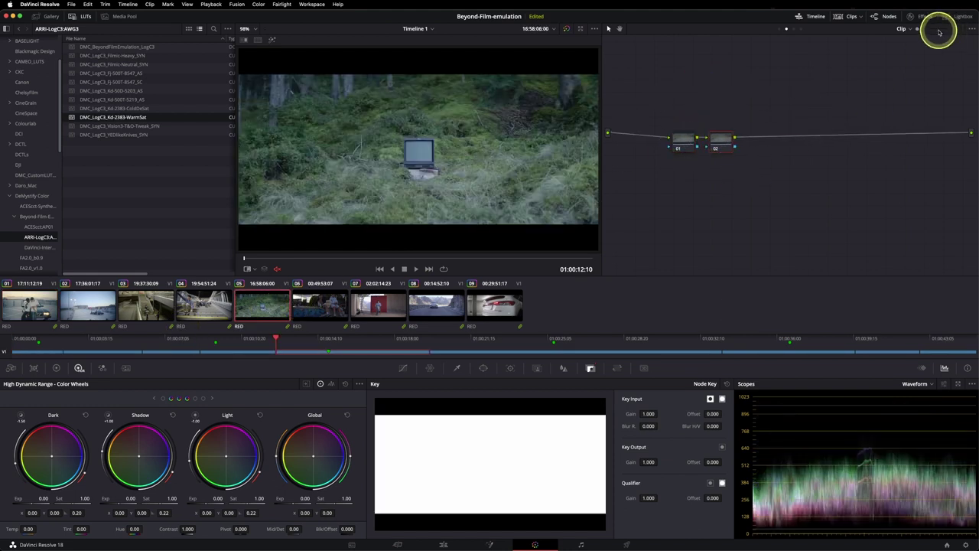
{"action": "left_click", "coordinate": [46, 16]}
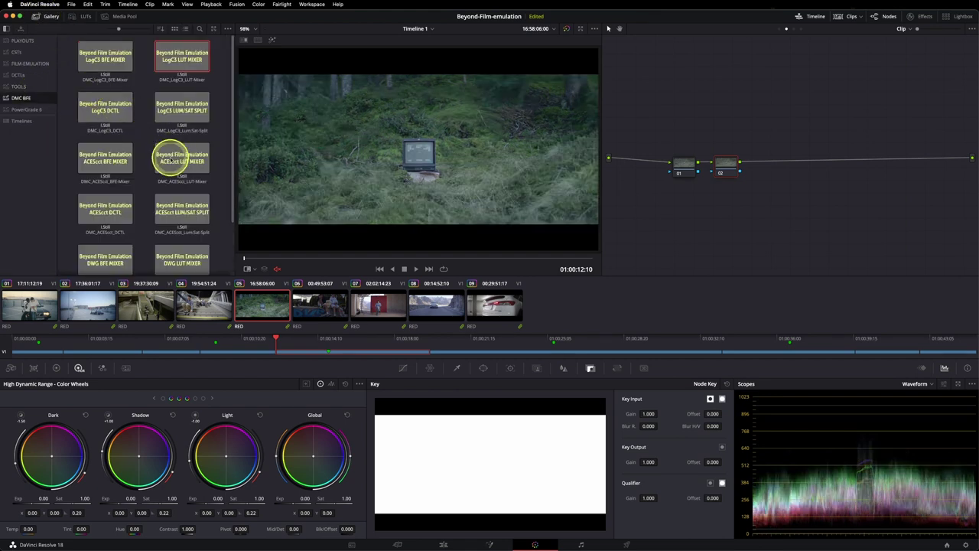
{"action": "left_click_drag", "start_coordinate": [99, 105], "coordinate": [729, 165]}
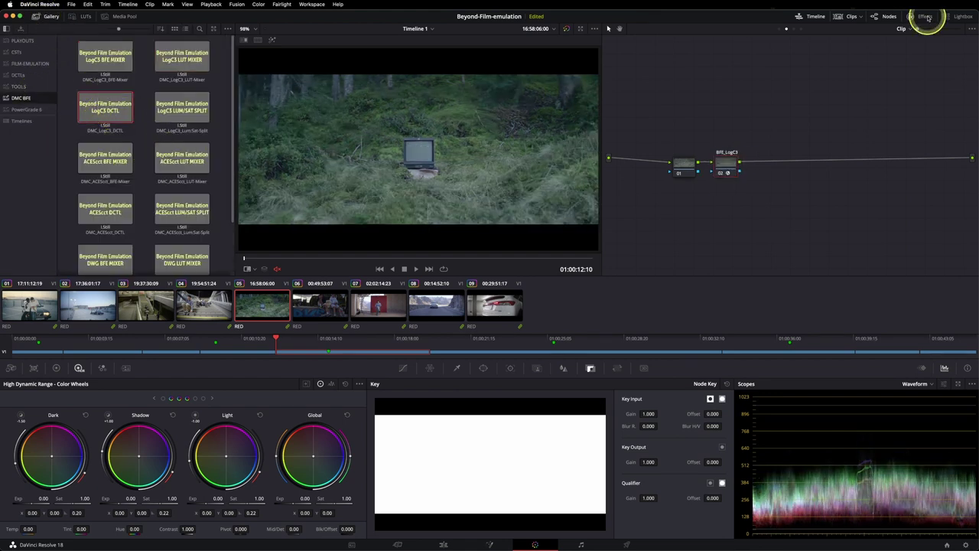
{"action": "left_click", "coordinate": [922, 16]}
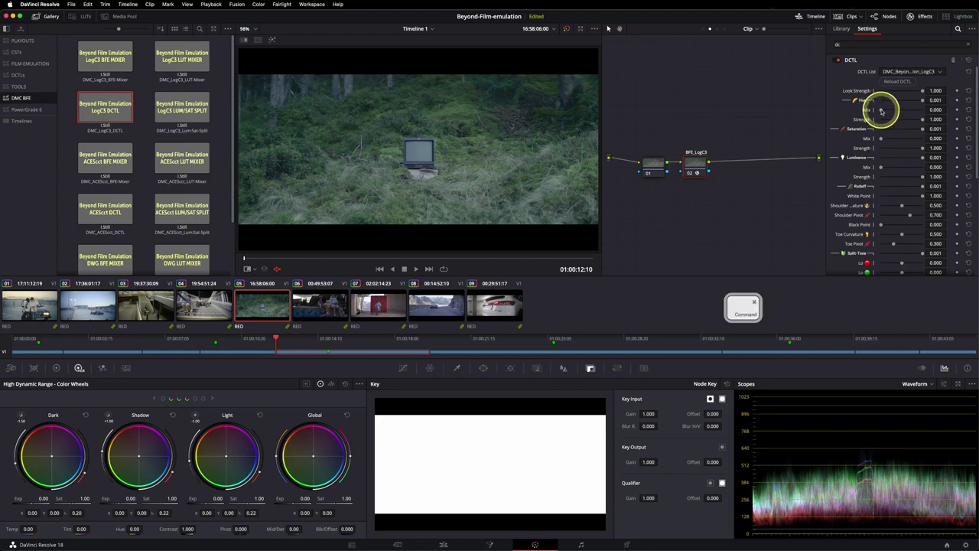
Raise the DCTL's Hue Mix to 0.394, Hue Strength to 0.780 and Saturation Mix to 0.431
{"action": "key", "text": "super+d"}
{"action": "key", "text": "super+d"}
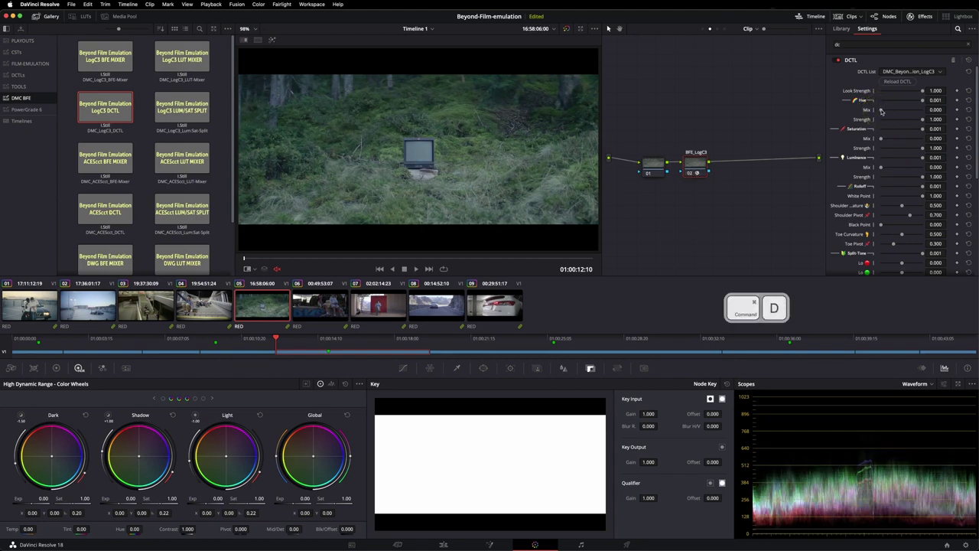
{"action": "left_click", "coordinate": [46, 16]}
{"action": "scroll", "coordinate": [236, 131], "scroll_direction": "up", "scroll_amount": 3}
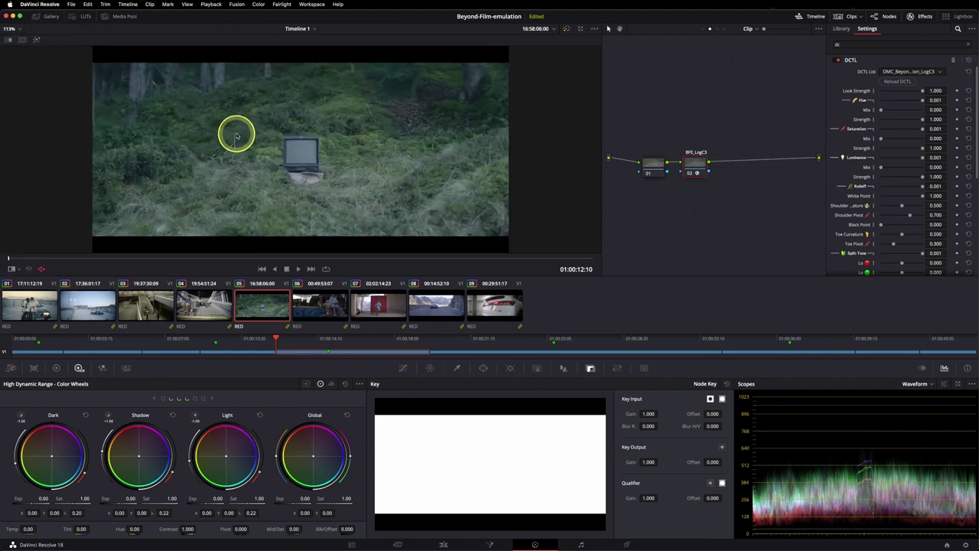
{"action": "key", "text": "super+d"}
{"action": "key", "text": "super+d"}
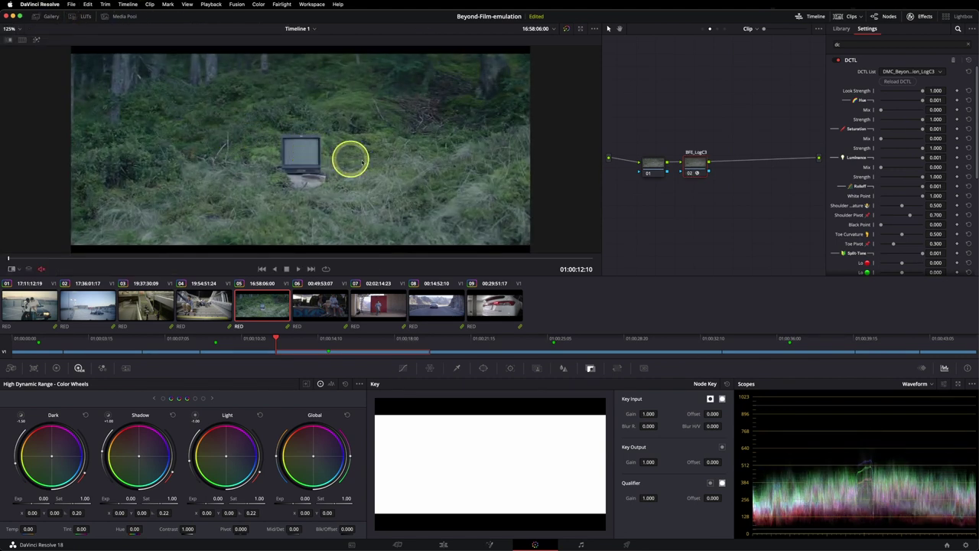
{"action": "left_click_drag", "start_coordinate": [881, 109], "coordinate": [913, 142]}
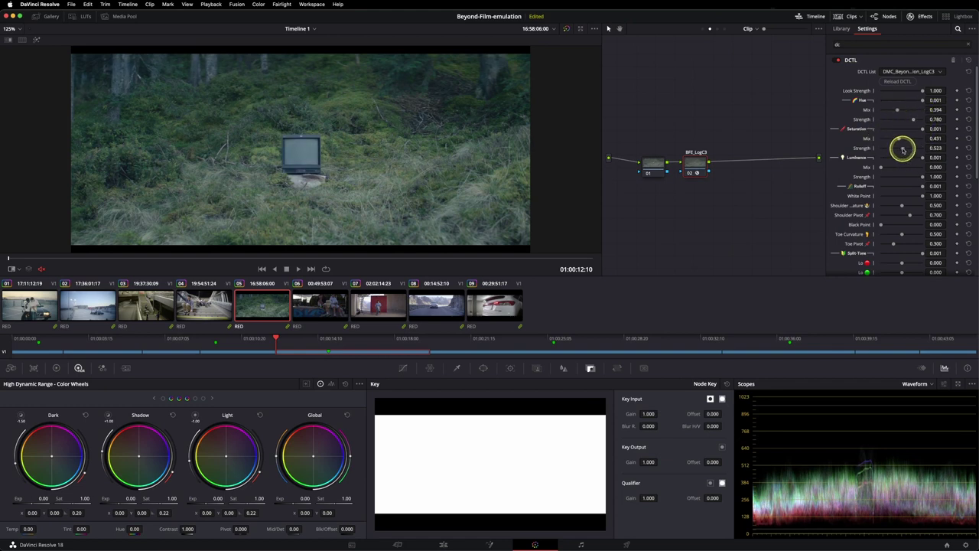
{"action": "left_click_drag", "start_coordinate": [903, 150], "coordinate": [914, 177]}
{"action": "scroll", "coordinate": [864, 188], "scroll_direction": "down", "scroll_amount": 5}
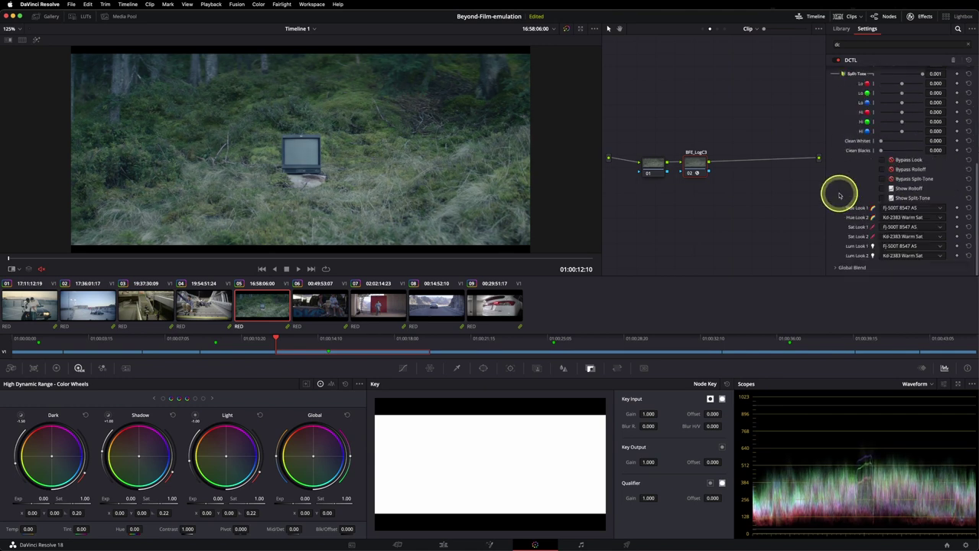
Set Hue Looks to Filmic Neutral and Kd-500T 5219 AS, and Sat Look 1 to Vision3 T&O Tweak
{"action": "left_click", "coordinate": [898, 208]}
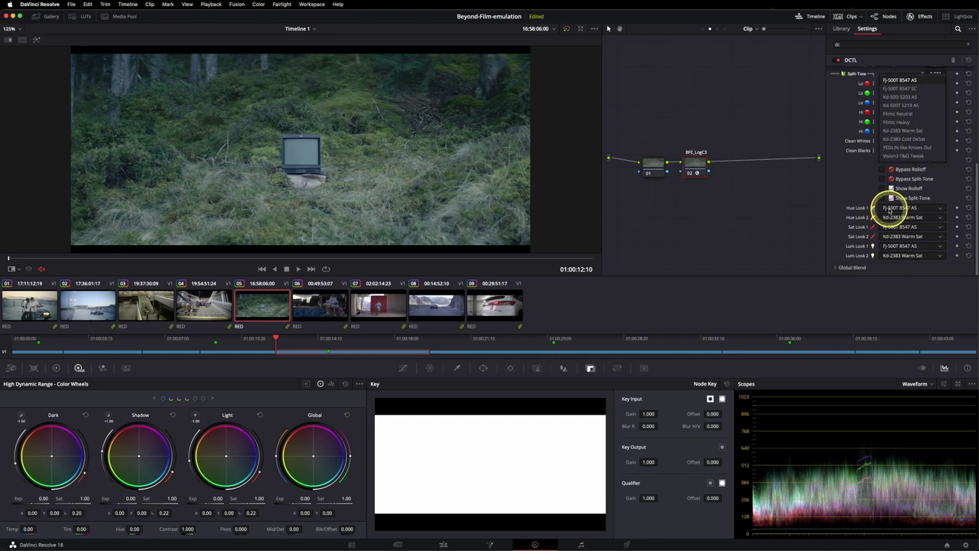
{"action": "left_click", "coordinate": [897, 113]}
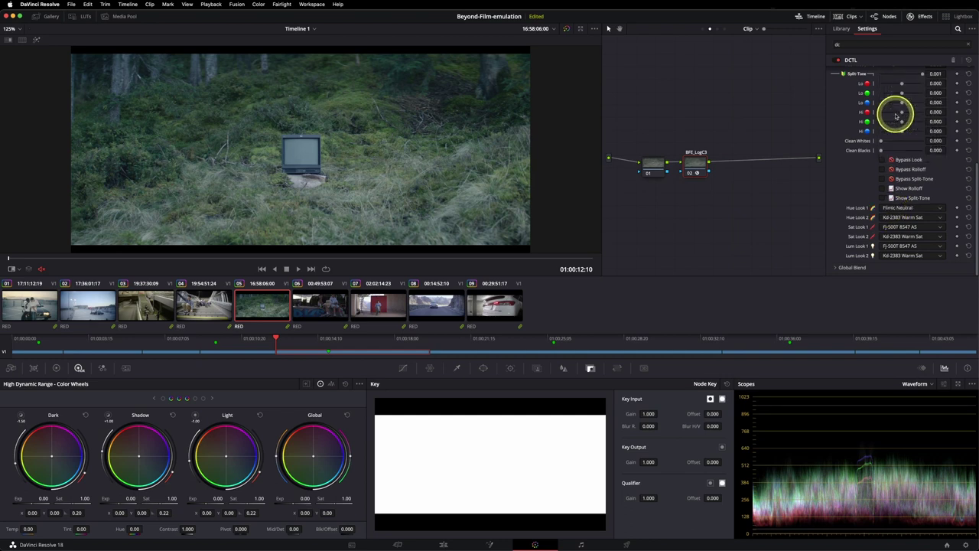
{"action": "left_click", "coordinate": [907, 217]}
{"action": "left_click", "coordinate": [901, 115]}
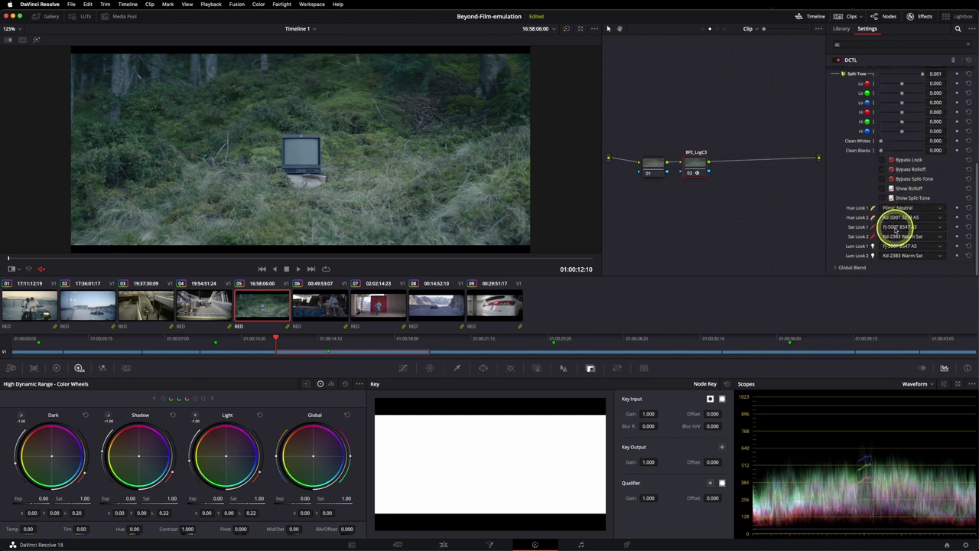
{"action": "left_click", "coordinate": [898, 226]}
{"action": "left_click", "coordinate": [892, 174]}
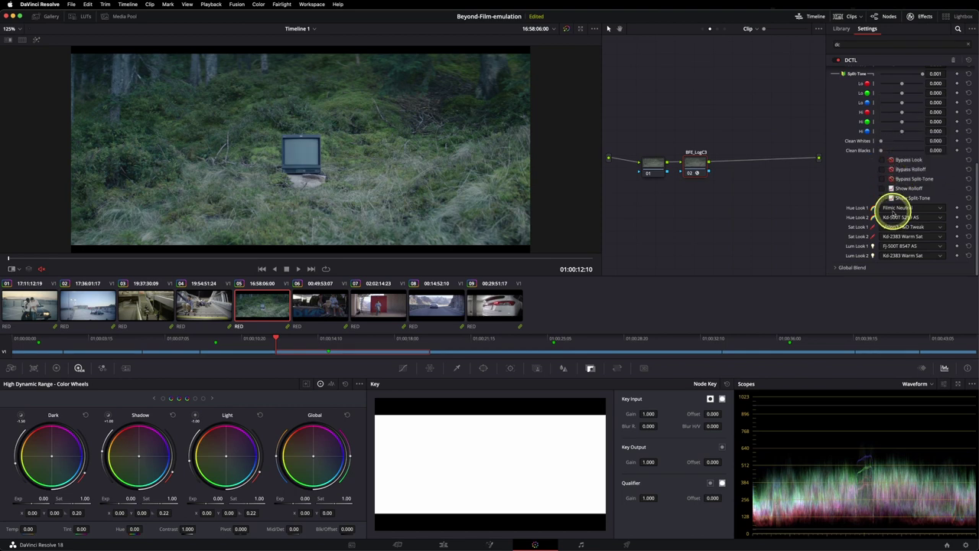
Set Sat Look 2 to Kd-2383 Cold DeSat, Lum Look 1 to YEDLIN-like Knives Out, and choose Lum Look 2
{"action": "left_click", "coordinate": [900, 235]}
{"action": "left_click", "coordinate": [903, 169]}
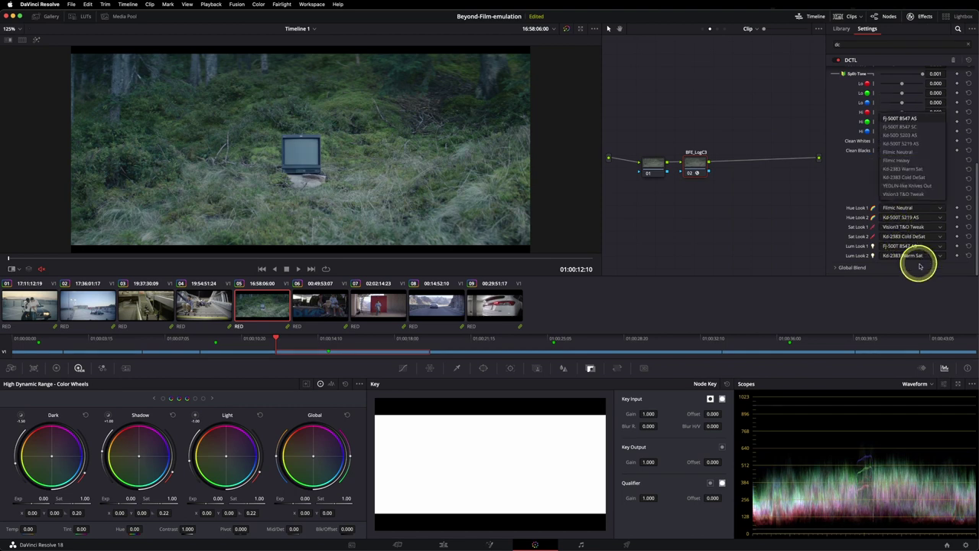
{"action": "left_click", "coordinate": [905, 246]}
{"action": "left_click", "coordinate": [896, 186]}
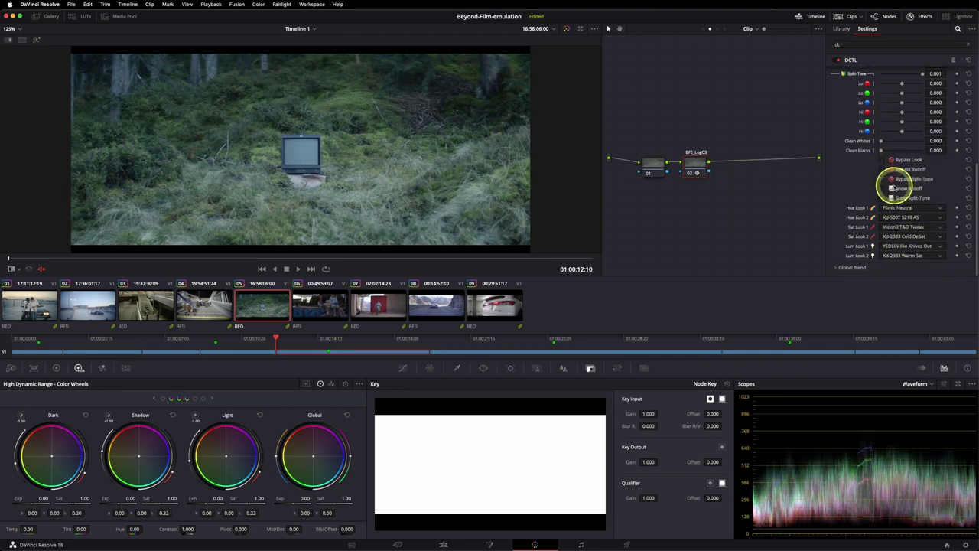
{"action": "left_click", "coordinate": [908, 255]}
{"action": "left_click", "coordinate": [899, 170]}
{"action": "scroll", "coordinate": [914, 191], "scroll_direction": "up", "scroll_amount": 5}
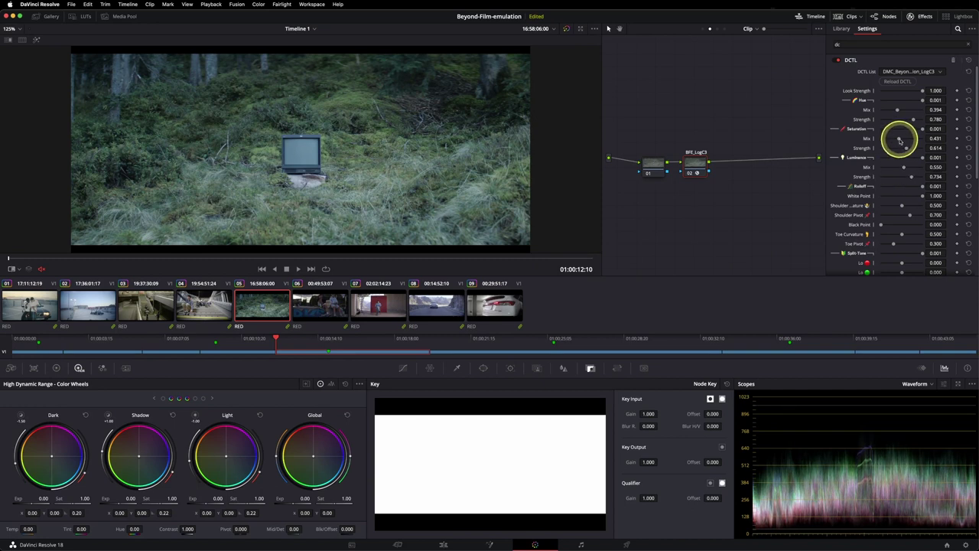
{"action": "key", "text": "super+d"}
Darken node 01 to global exposure −0.29 and warm it to Temp 299.24
{"action": "left_click", "coordinate": [645, 164]}
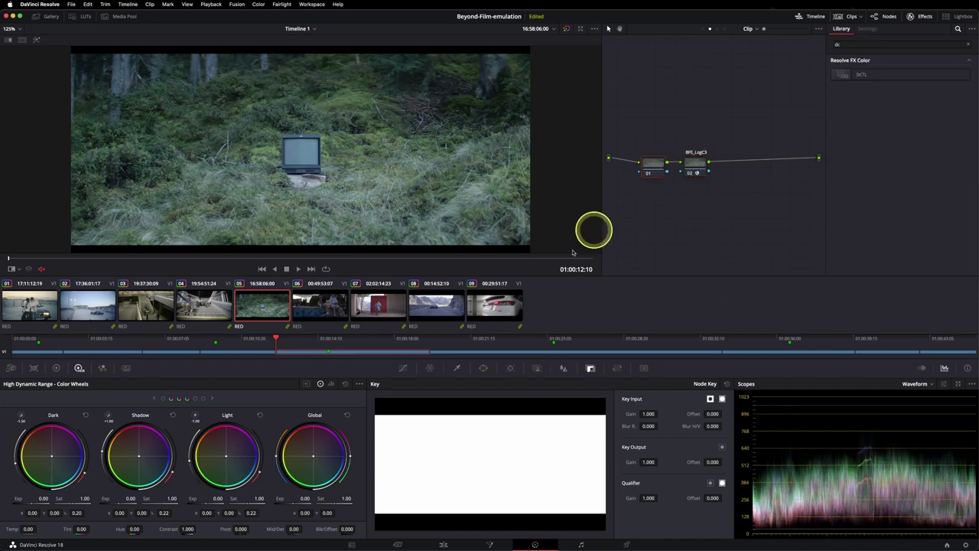
{"action": "left_click_drag", "start_coordinate": [306, 492], "coordinate": [245, 492]}
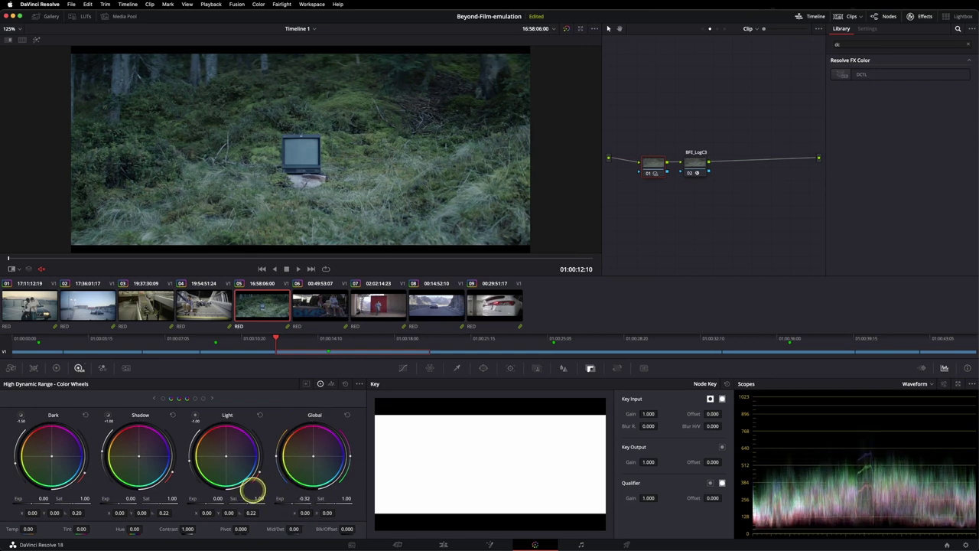
{"action": "left_click_drag", "start_coordinate": [313, 456], "coordinate": [304, 454]}
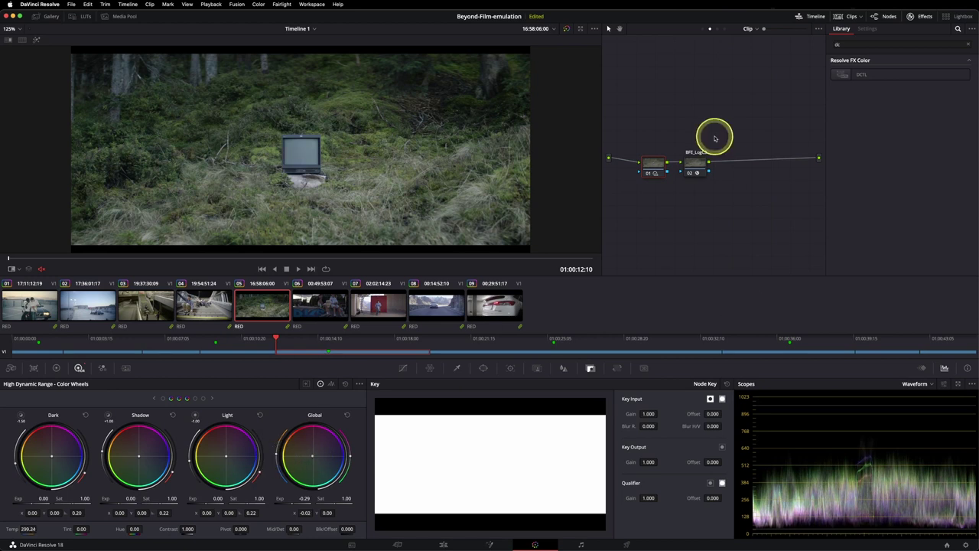
{"action": "left_click", "coordinate": [924, 17]}
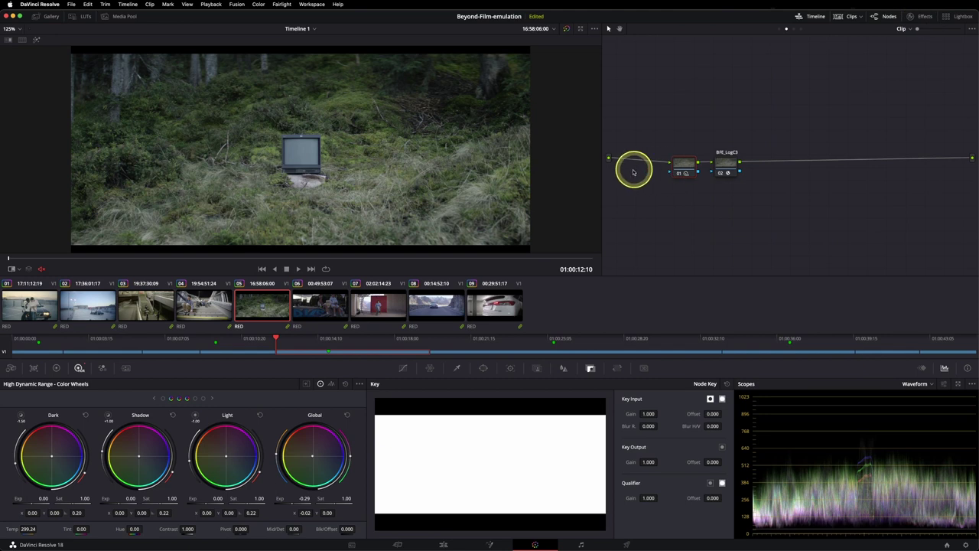
Apply a PLAYOUTS album still's grade and disable its VINT LENS, Halation and Grain nodes
{"action": "left_click", "coordinate": [122, 17]}
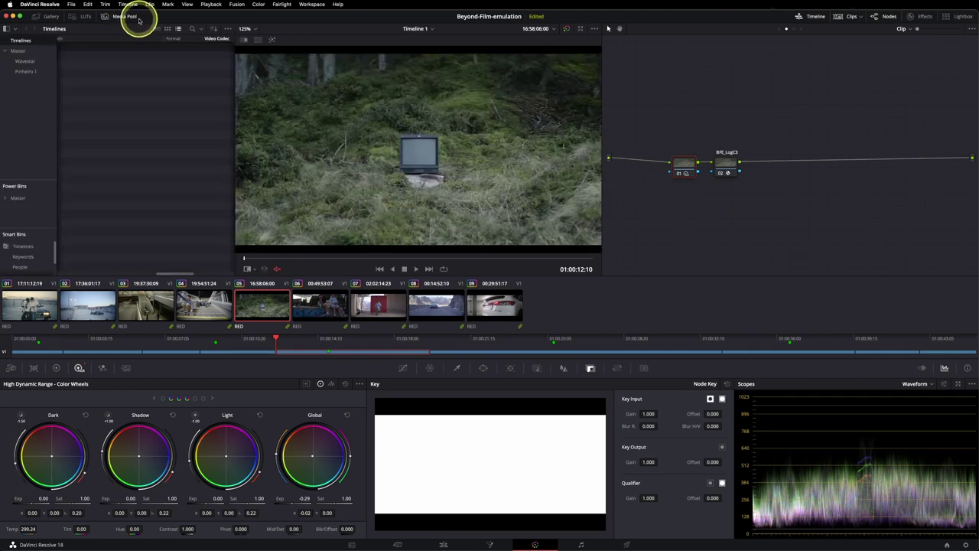
{"action": "left_click", "coordinate": [52, 17]}
{"action": "left_click", "coordinate": [23, 40]}
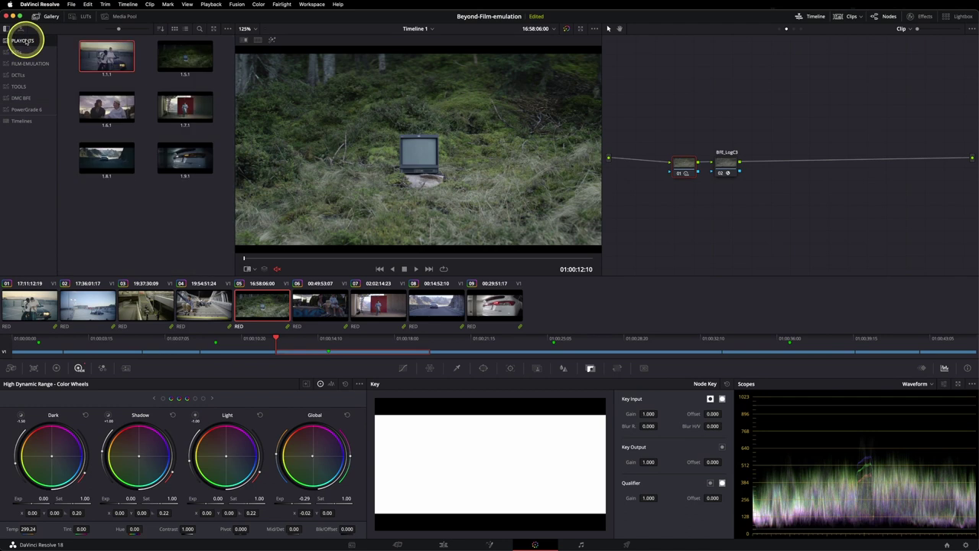
{"action": "right_click", "coordinate": [181, 50]}
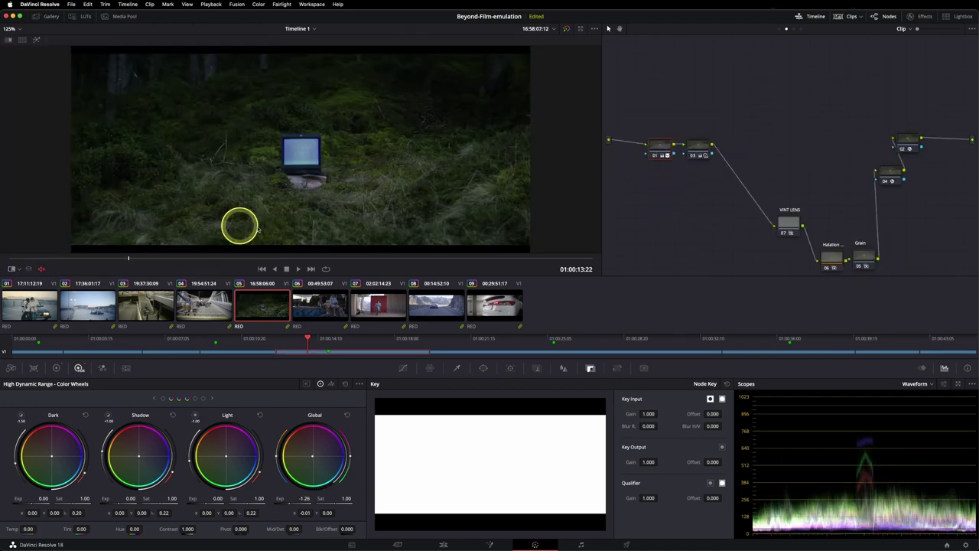
{"action": "left_click_drag", "start_coordinate": [910, 218], "coordinate": [747, 277]}
{"action": "key", "text": "super+d"}
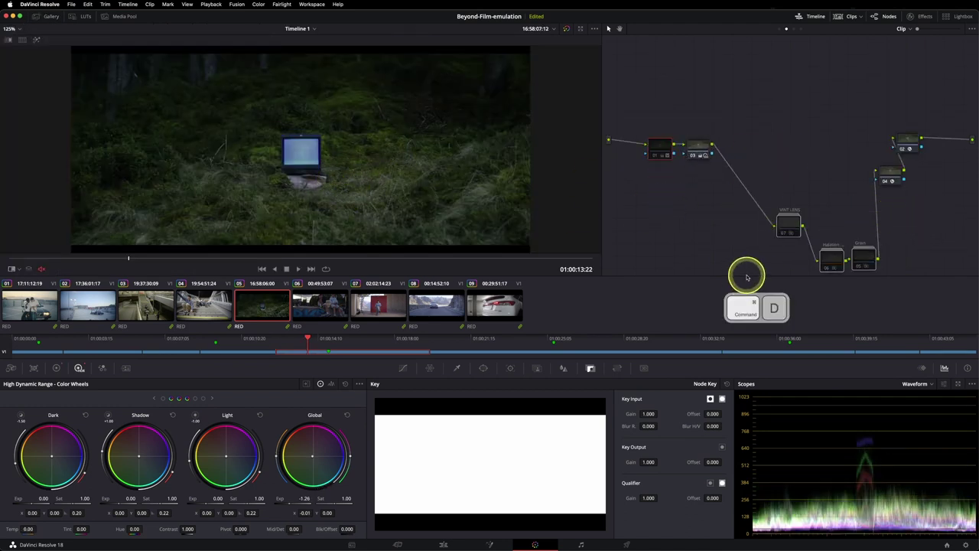
Toggle nodes 02–04 to compare the grade and move node 02 up and left
{"action": "left_click", "coordinate": [699, 152]}
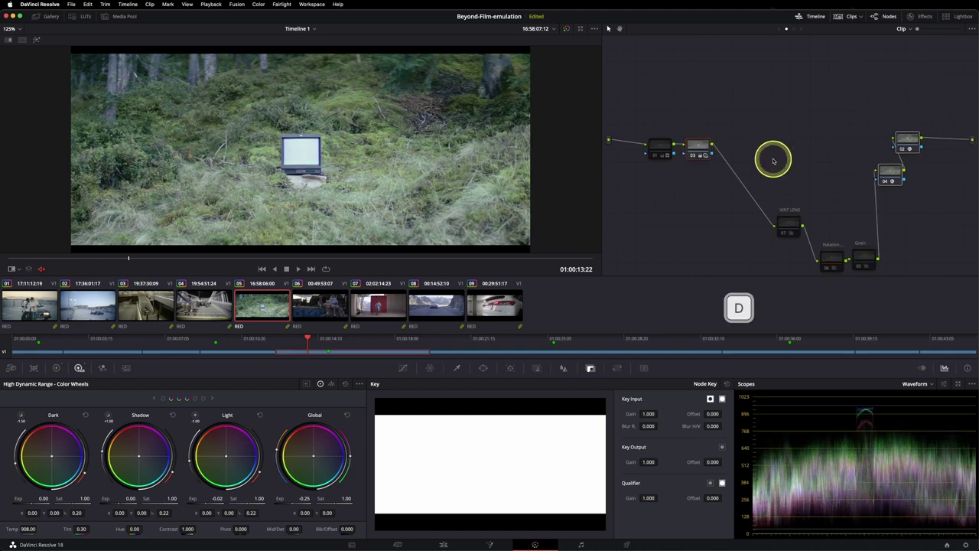
{"action": "key", "text": "super+d"}
{"action": "left_click_drag", "start_coordinate": [737, 115], "coordinate": [662, 161]}
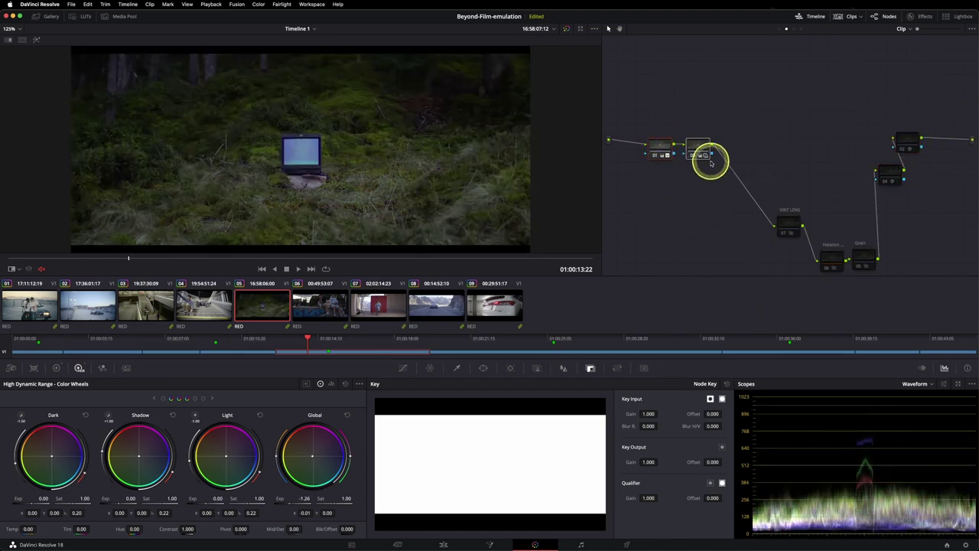
{"action": "left_click_drag", "start_coordinate": [903, 141], "coordinate": [891, 121]}
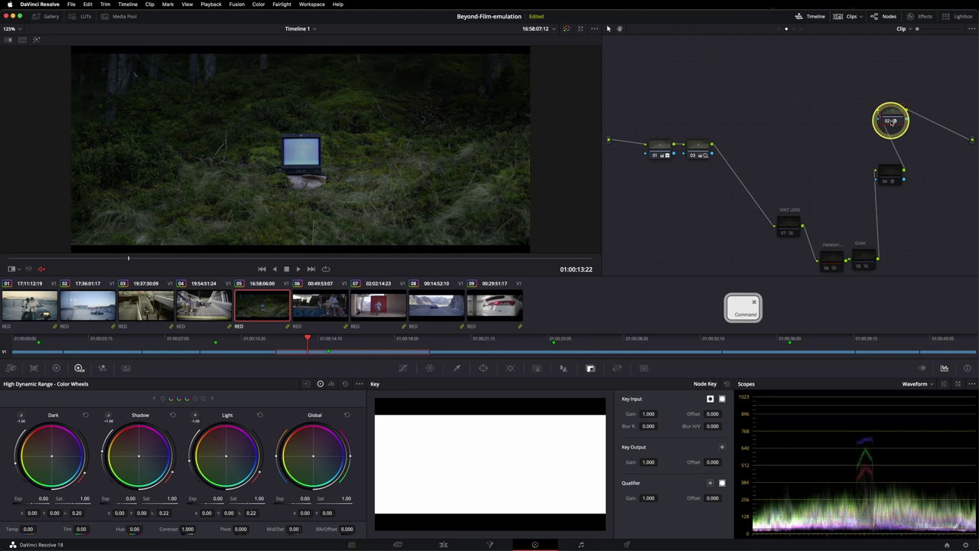
{"action": "key", "text": "super+d"}
{"action": "left_click", "coordinate": [891, 121]}
{"action": "key", "text": "super+d"}
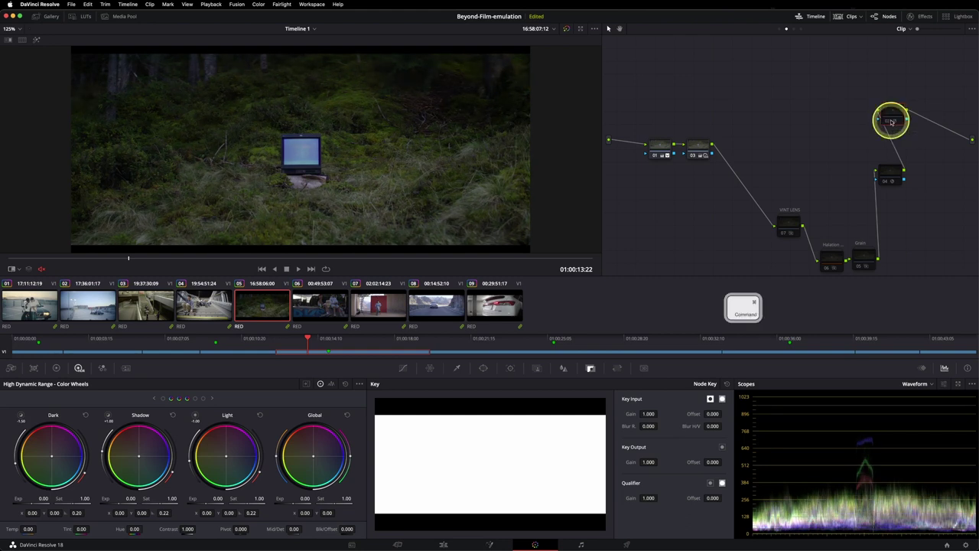
{"action": "key", "text": "super+d"}
{"action": "left_click", "coordinate": [912, 17]}
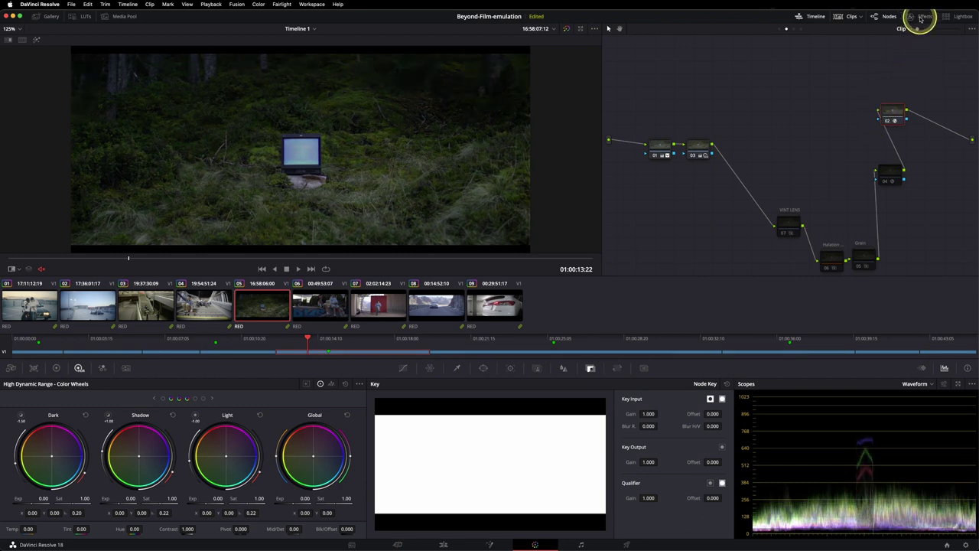
Preview node 02's DCTL Show Rolloff and Show Split-Tone overlays, then turn them off
{"action": "left_click", "coordinate": [849, 145]}
{"action": "scroll", "coordinate": [849, 146], "scroll_direction": "down", "scroll_amount": 5}
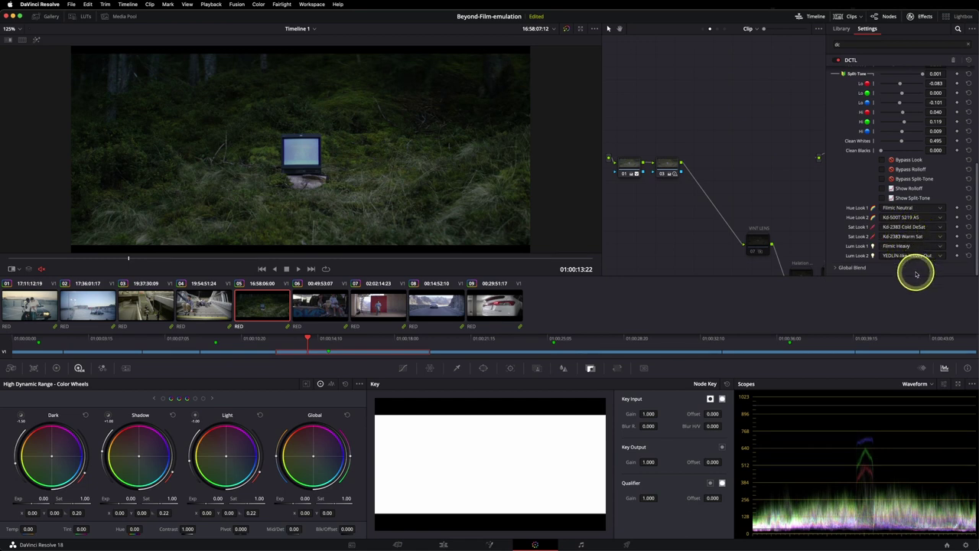
{"action": "scroll", "coordinate": [872, 176], "scroll_direction": "up", "scroll_amount": 5}
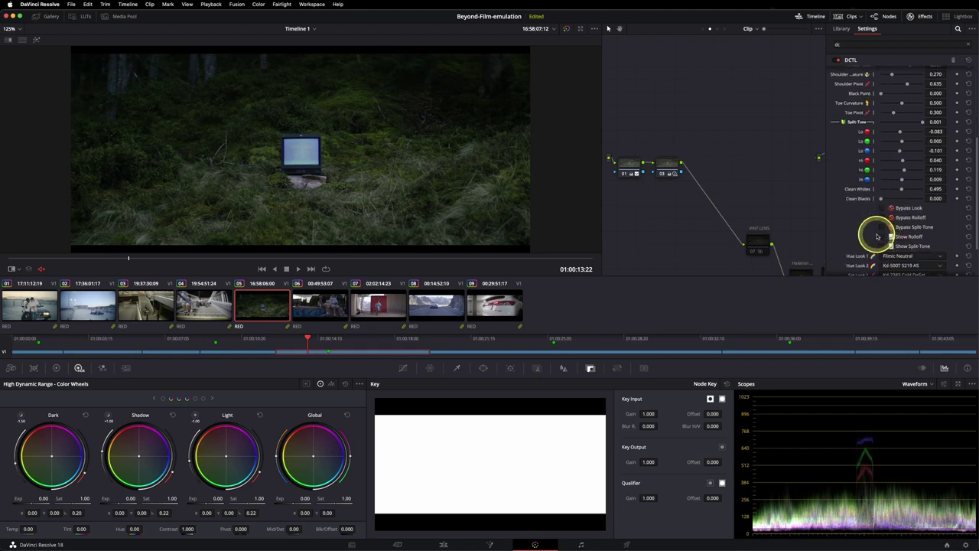
{"action": "scroll", "coordinate": [893, 205], "scroll_direction": "up", "scroll_amount": 4}
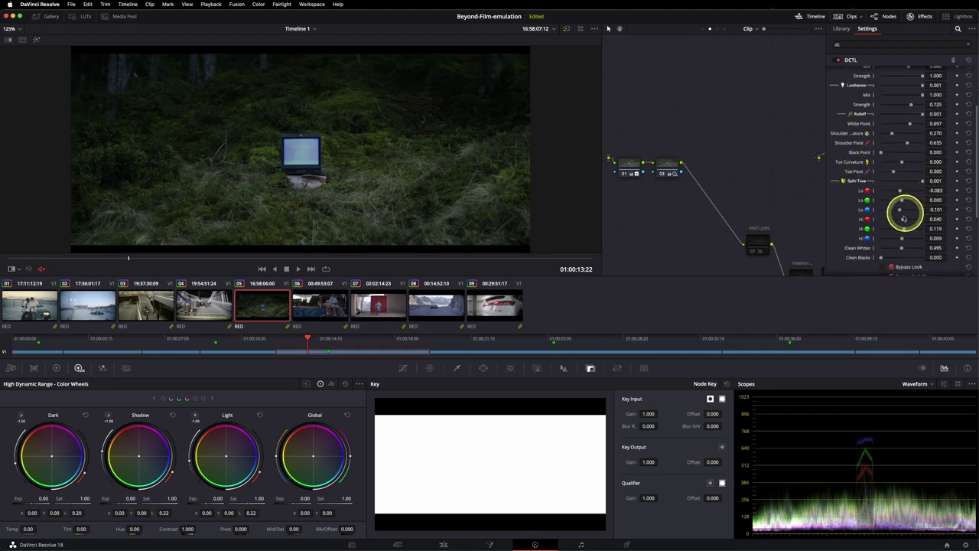
{"action": "scroll", "coordinate": [904, 218], "scroll_direction": "down", "scroll_amount": 5}
{"action": "left_click", "coordinate": [885, 213]}
{"action": "left_click", "coordinate": [885, 213]}
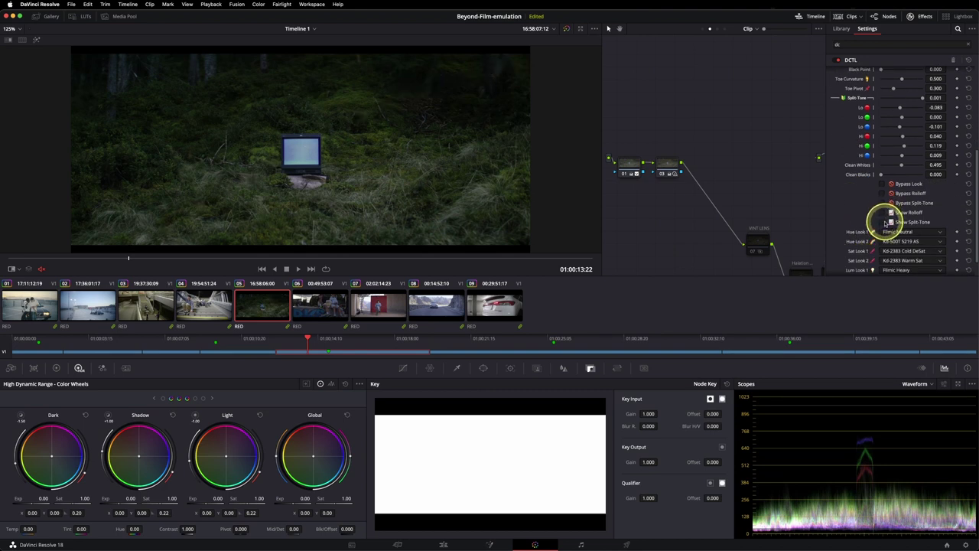
{"action": "left_click", "coordinate": [886, 222]}
{"action": "left_click", "coordinate": [886, 222]}
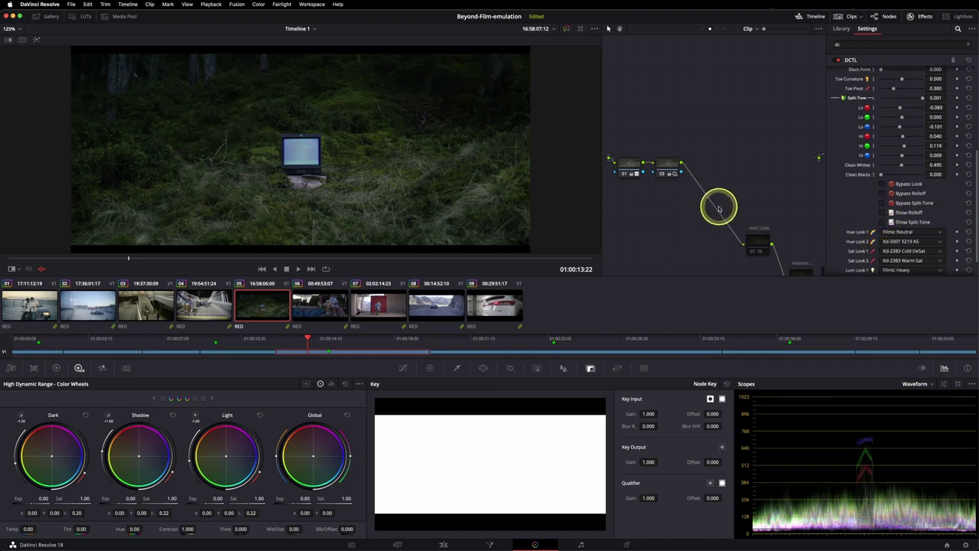
Move node 04 up beside node 02 and compare the grade on and off
{"action": "left_click", "coordinate": [938, 17]}
{"action": "key", "text": "shift+d"}
{"action": "key", "text": "shift+d"}
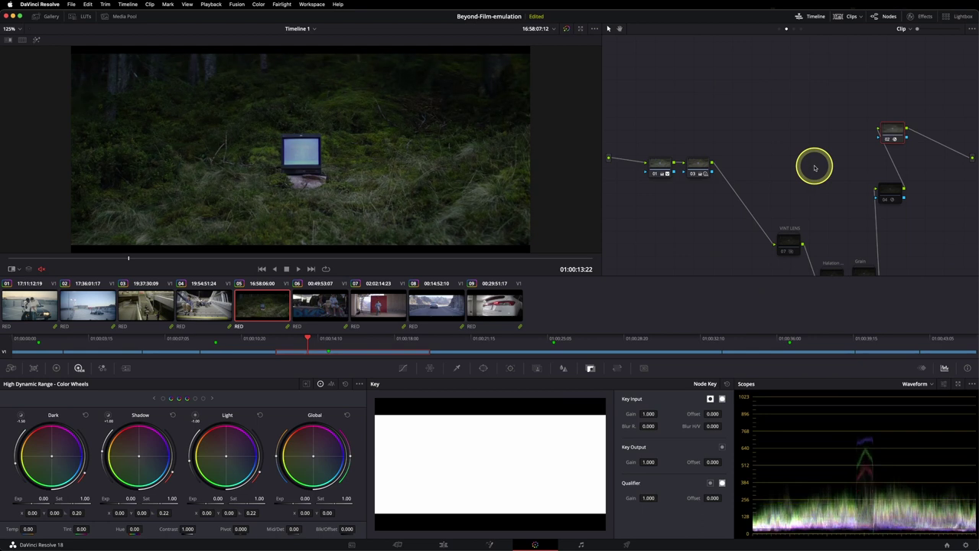
{"action": "left_click_drag", "start_coordinate": [888, 186], "coordinate": [840, 128]}
{"action": "key", "text": "super+d"}
{"action": "key", "text": "super+d"}
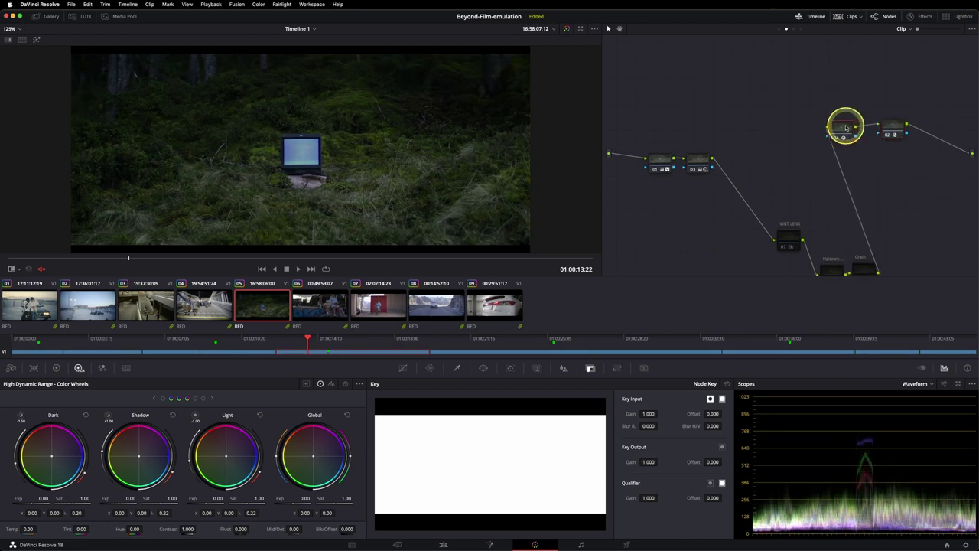
Re-enable the VINT LENS node in the forest TV shot's grade
{"action": "left_click", "coordinate": [923, 17]}
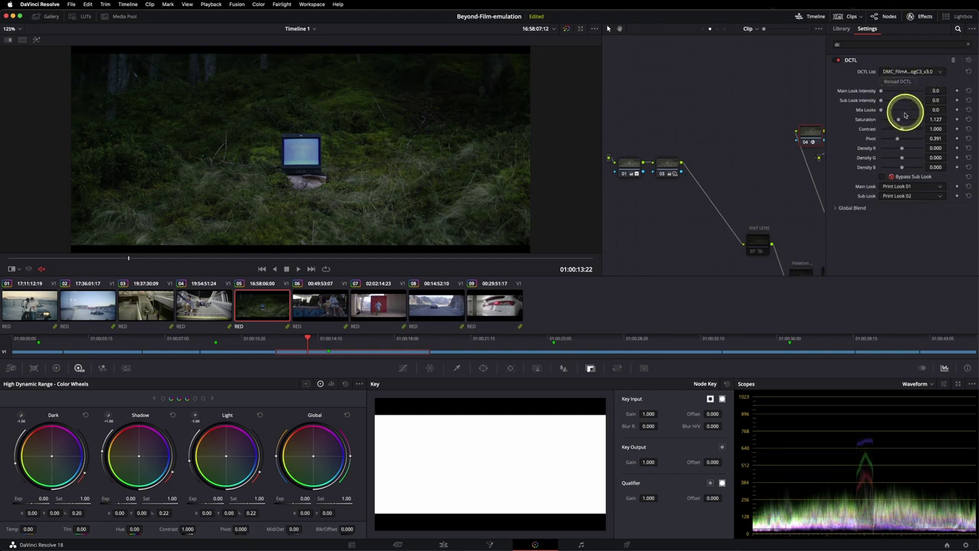
{"action": "left_click", "coordinate": [925, 17]}
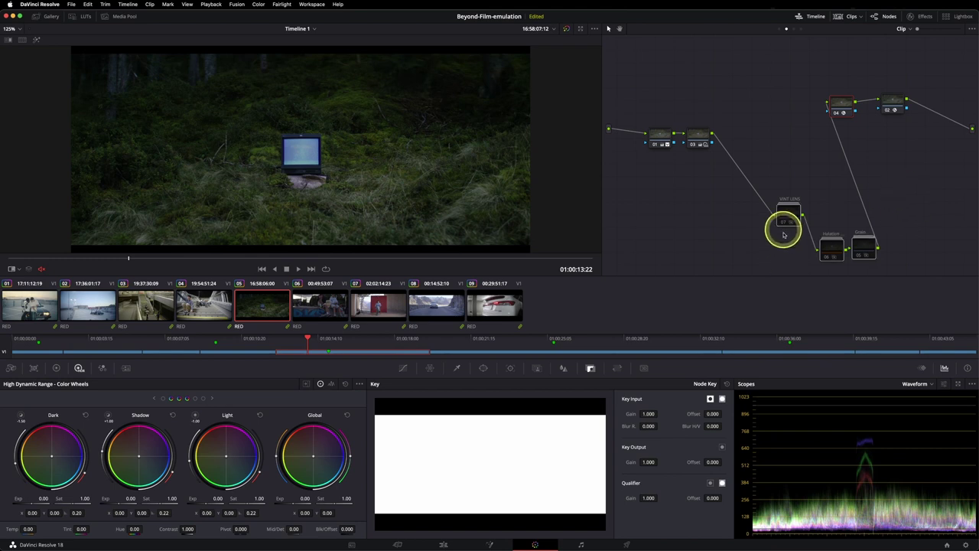
{"action": "key", "text": "d"}
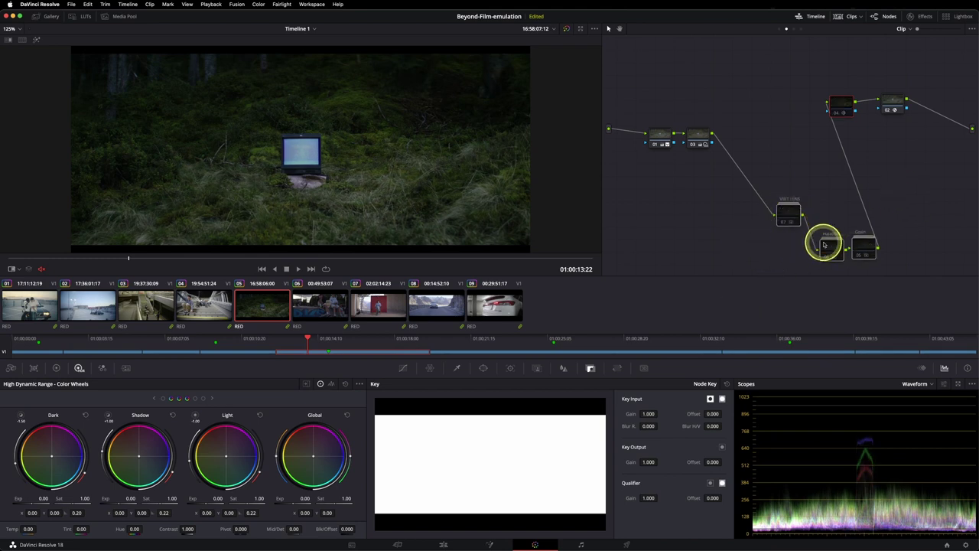
{"action": "scroll", "coordinate": [464, 194], "scroll_direction": "up", "scroll_amount": 6}
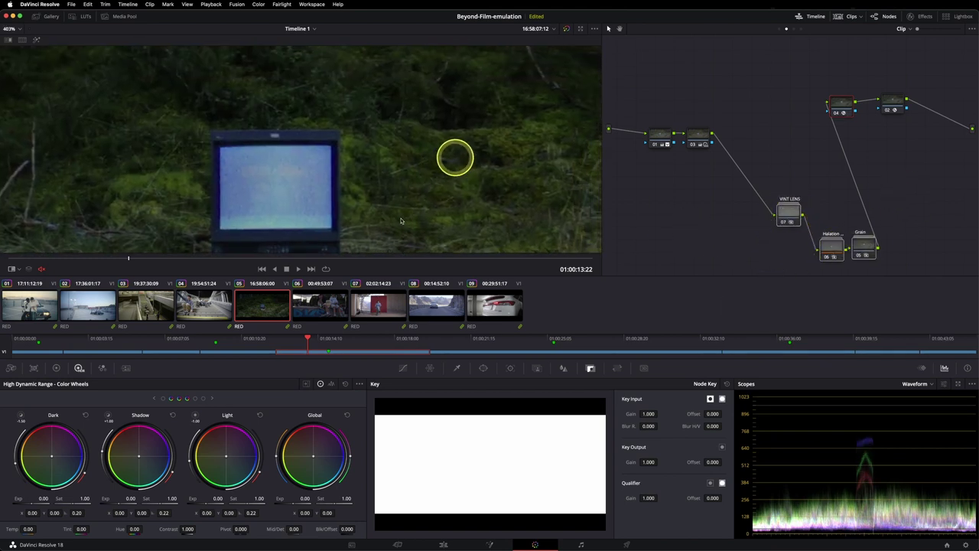
{"action": "scroll", "coordinate": [418, 153], "scroll_direction": "down", "scroll_amount": 4}
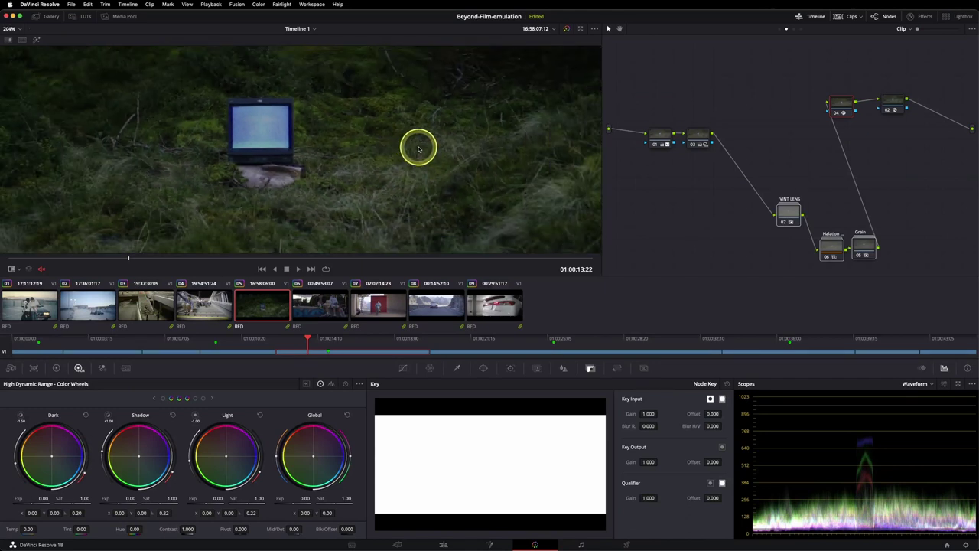
{"action": "scroll", "coordinate": [417, 159], "scroll_direction": "down", "scroll_amount": 3}
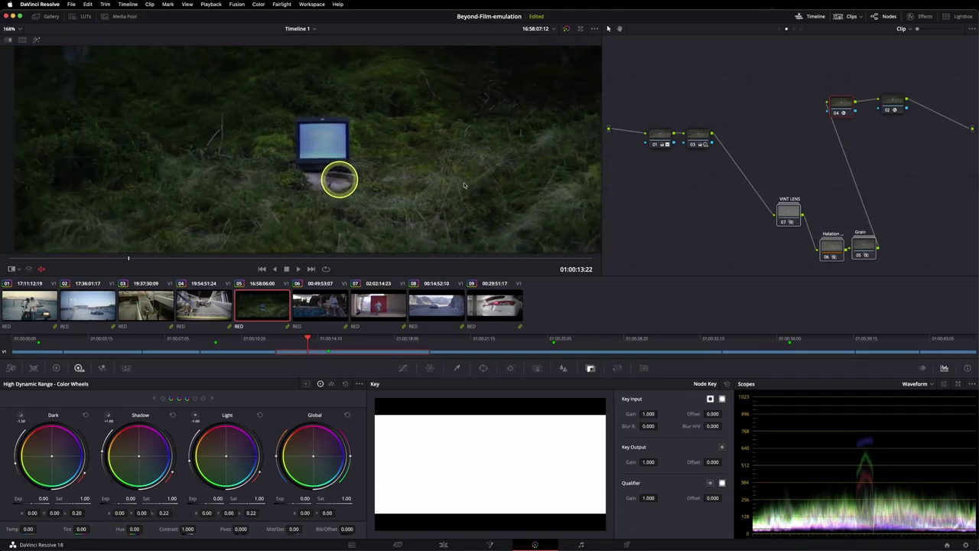
{"action": "scroll", "coordinate": [366, 176], "scroll_direction": "down", "scroll_amount": 2}
Bypass grade nodes 04, 02, 07, 06 and 05, then switch to red-backdrop clip 07
{"action": "left_click", "coordinate": [895, 102]}
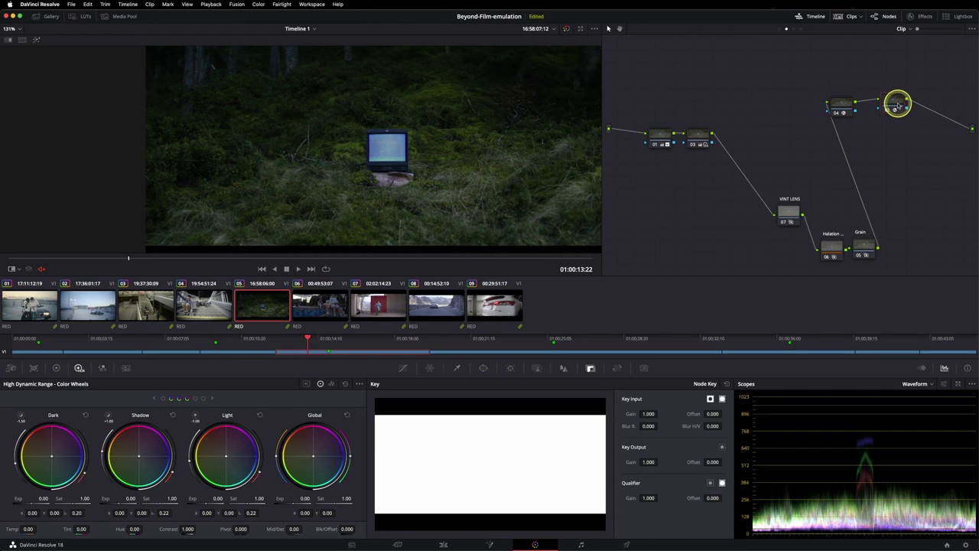
{"action": "key", "text": "super"}
{"action": "scroll", "coordinate": [466, 153], "scroll_direction": "down", "scroll_amount": 1}
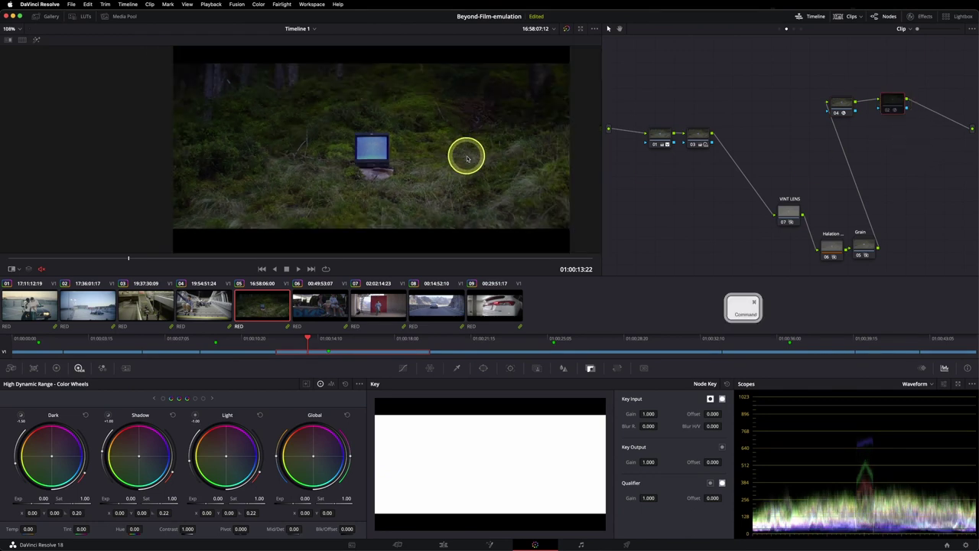
{"action": "key", "text": "super+d"}
{"action": "left_click_drag", "start_coordinate": [947, 81], "coordinate": [754, 257]}
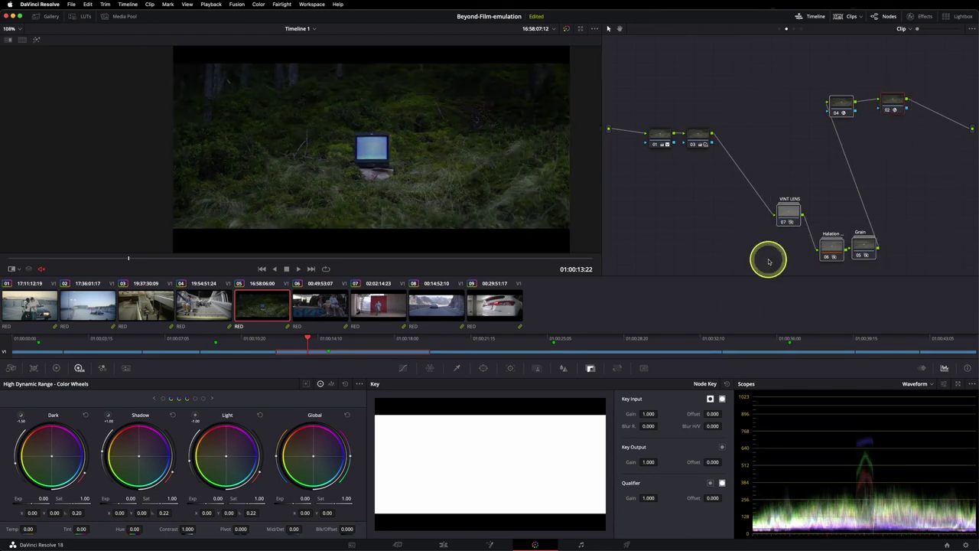
{"action": "key", "text": "super+d"}
{"action": "key", "text": "super+d"}
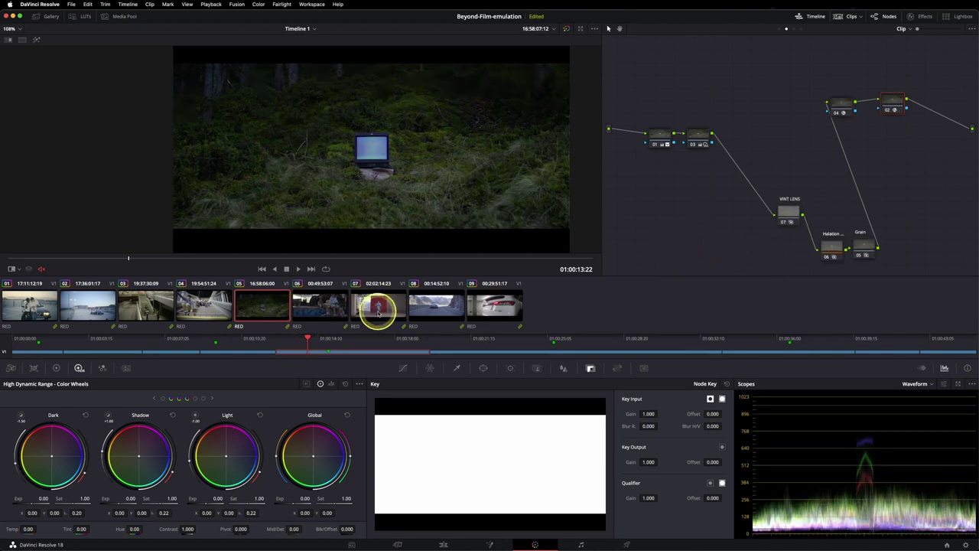
{"action": "left_click", "coordinate": [379, 309]}
{"action": "left_click_drag", "start_coordinate": [705, 84], "coordinate": [668, 123]}
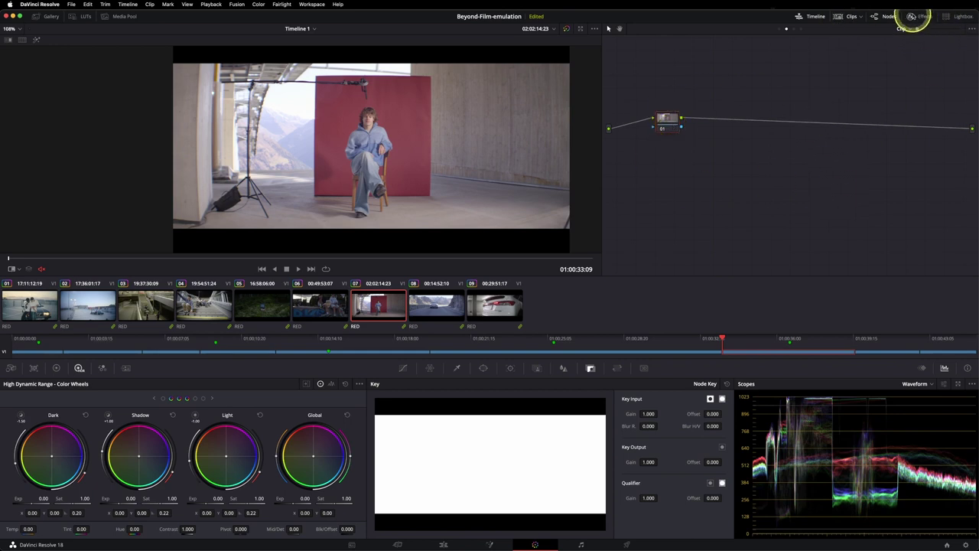
Apply the LogC3 LUT MIXER powergrade to clip 07 and expand its compound node
{"action": "left_click", "coordinate": [81, 17]}
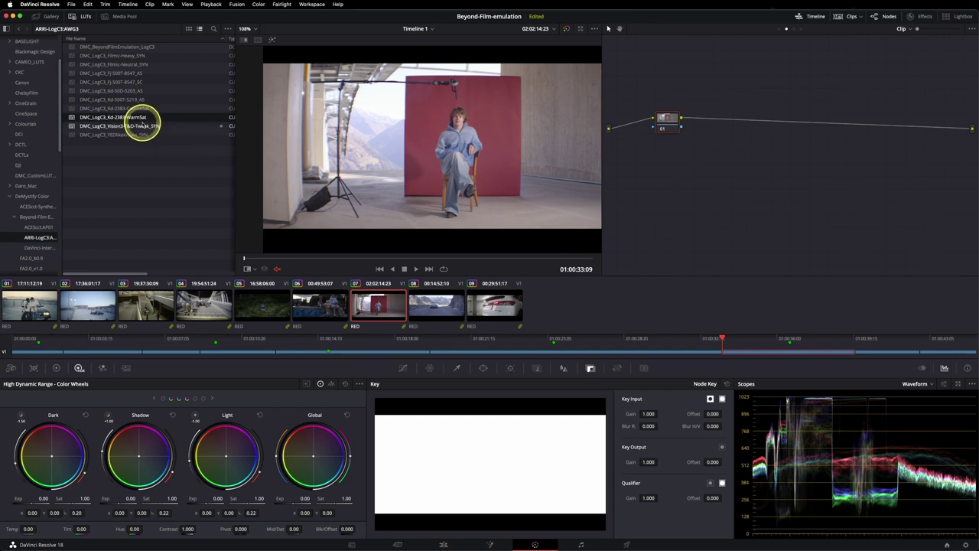
{"action": "left_click", "coordinate": [47, 17]}
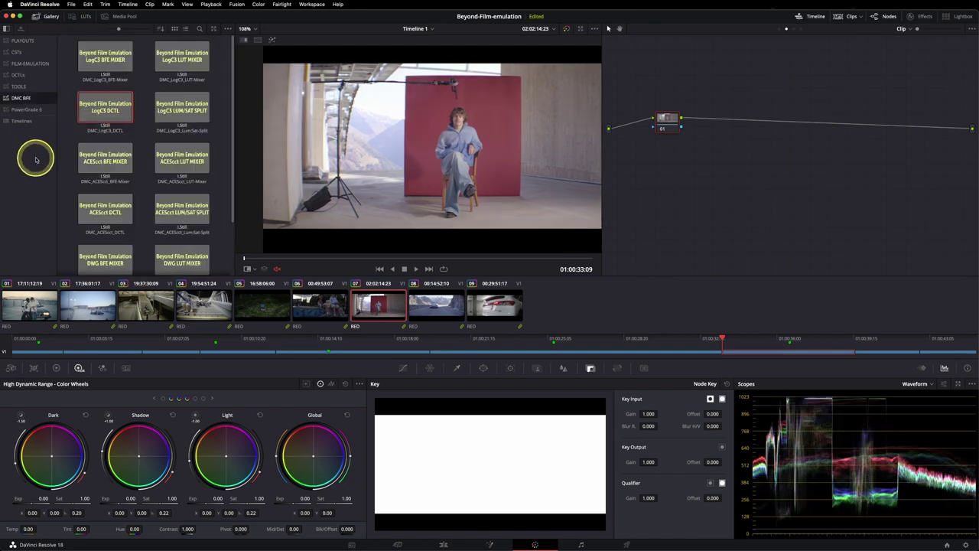
{"action": "right_click", "coordinate": [172, 58]}
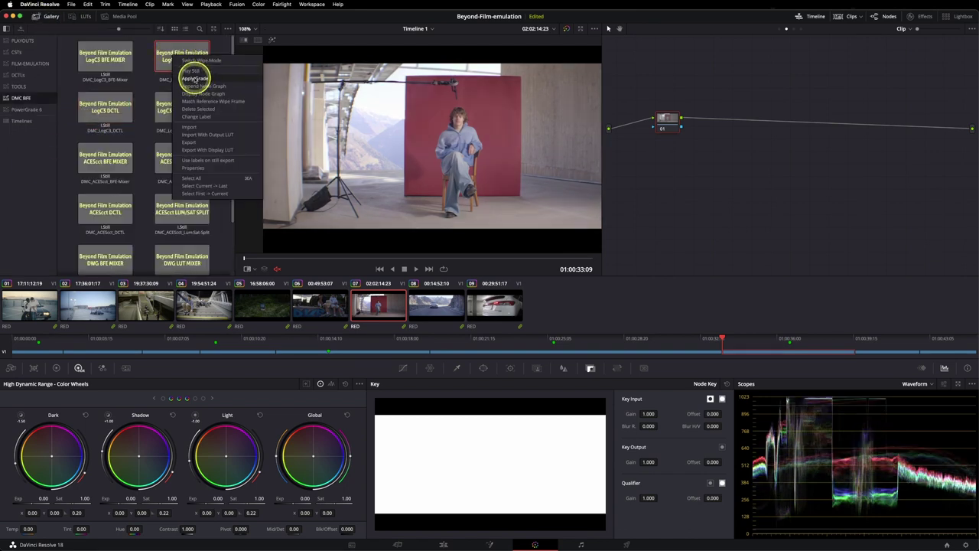
{"action": "left_click", "coordinate": [192, 72]}
{"action": "left_click_drag", "start_coordinate": [696, 90], "coordinate": [693, 129]}
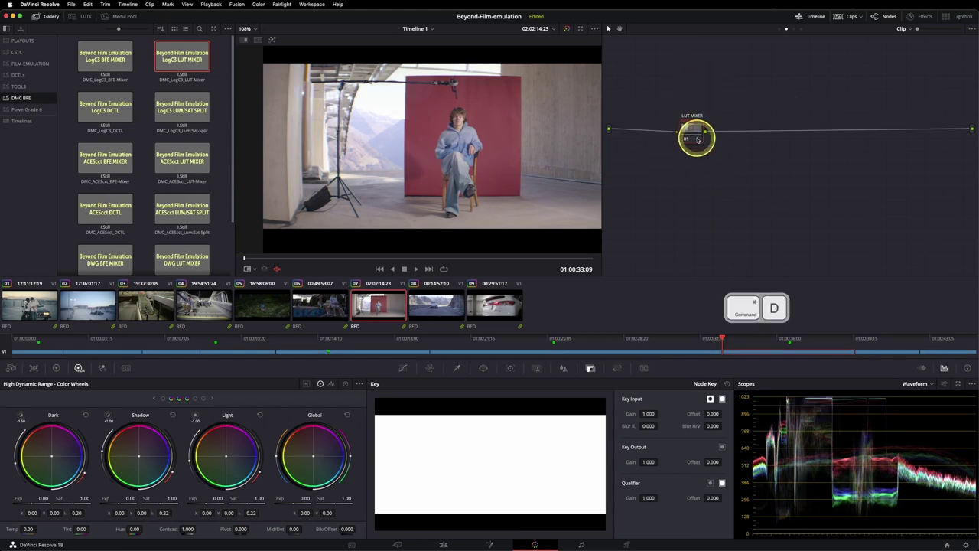
{"action": "right_click", "coordinate": [699, 131]}
{"action": "left_click", "coordinate": [726, 145]}
Inspect the mixer's LUT nodes and 0.333 key output gain, then collapse the compound node
{"action": "left_click", "coordinate": [732, 86]}
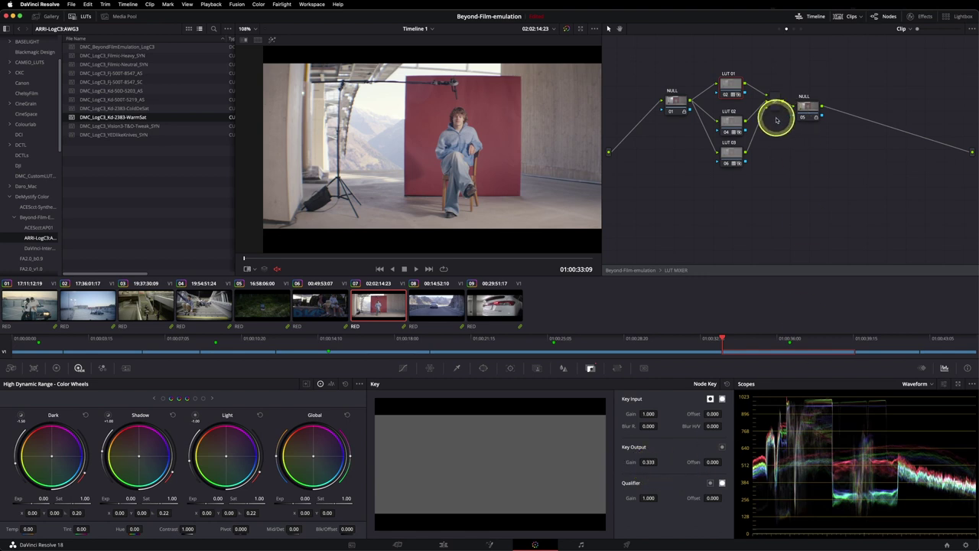
{"action": "right_click", "coordinate": [729, 162]}
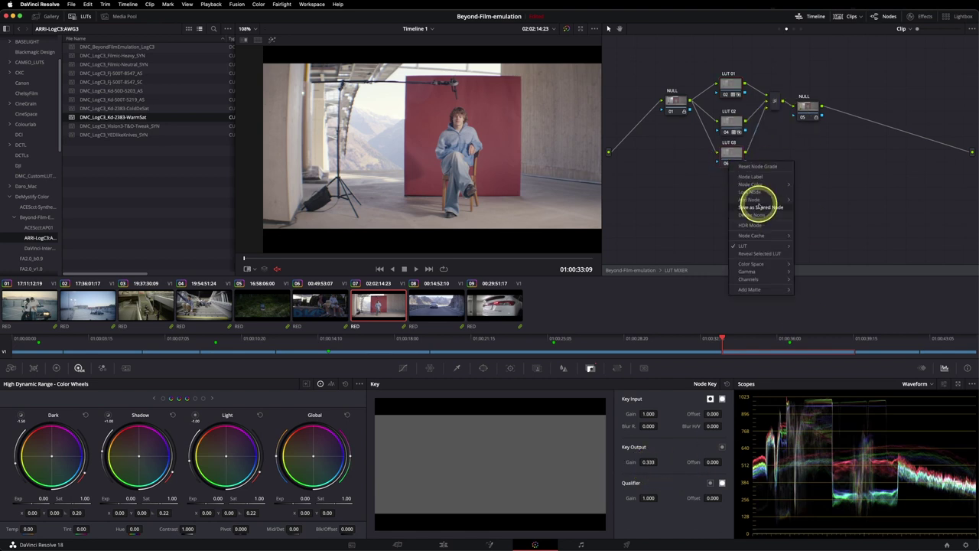
{"action": "left_click", "coordinate": [814, 214]}
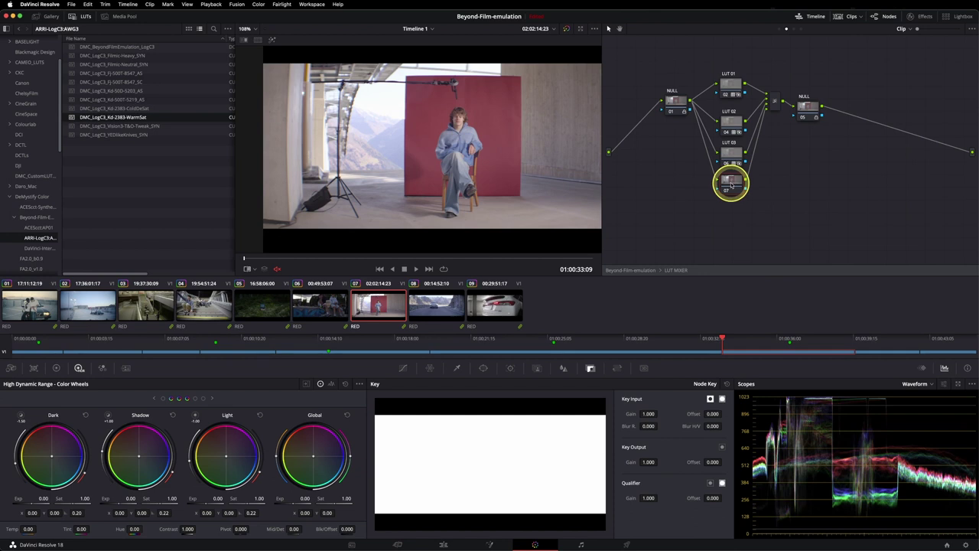
{"action": "key", "text": "ctrl+z"}
{"action": "left_click", "coordinate": [633, 460]}
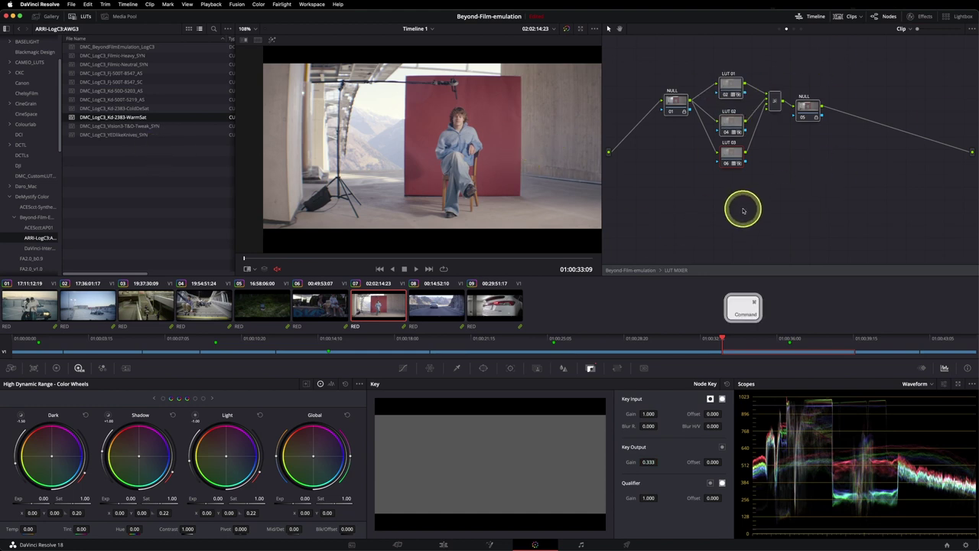
{"action": "key", "text": "super+d"}
{"action": "key", "text": "super+d"}
{"action": "right_click", "coordinate": [778, 214]}
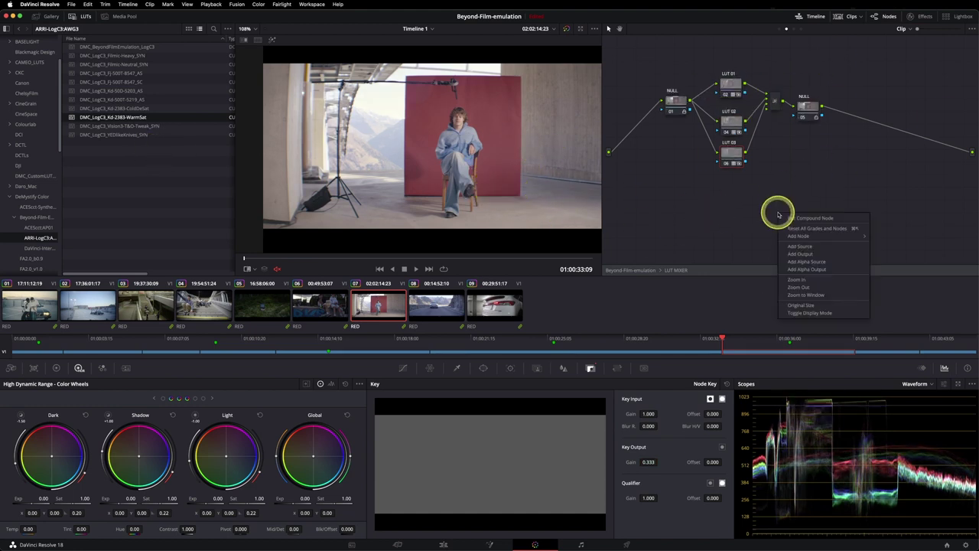
{"action": "left_click", "coordinate": [807, 219]}
Add serial node 02 with a custom curve that lifts the upper mids and rolls off the highlights
{"action": "key", "text": "alt+s"}
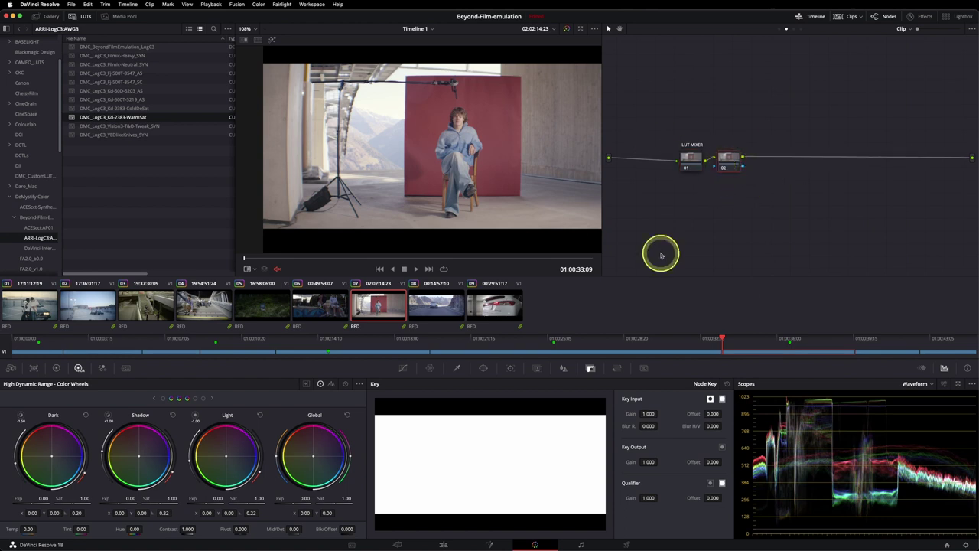
{"action": "left_click", "coordinate": [403, 368]}
{"action": "scroll", "coordinate": [463, 116], "scroll_direction": "up", "scroll_amount": 2}
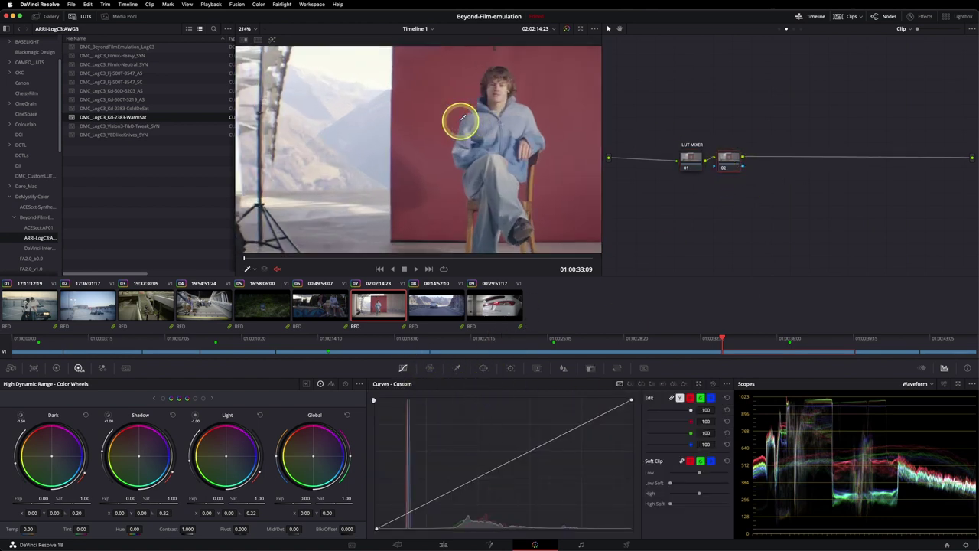
{"action": "left_click", "coordinate": [493, 89]}
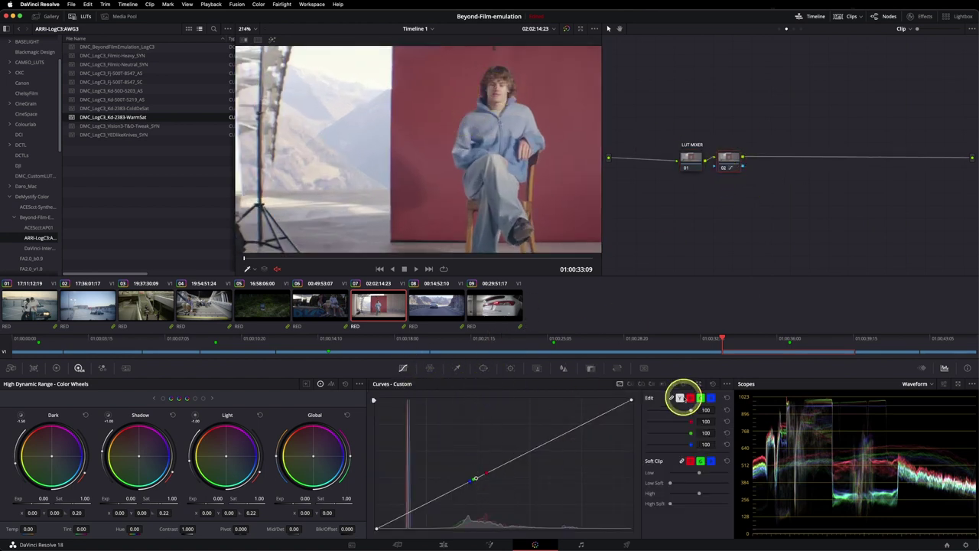
{"action": "left_click_drag", "start_coordinate": [528, 454], "coordinate": [515, 439]}
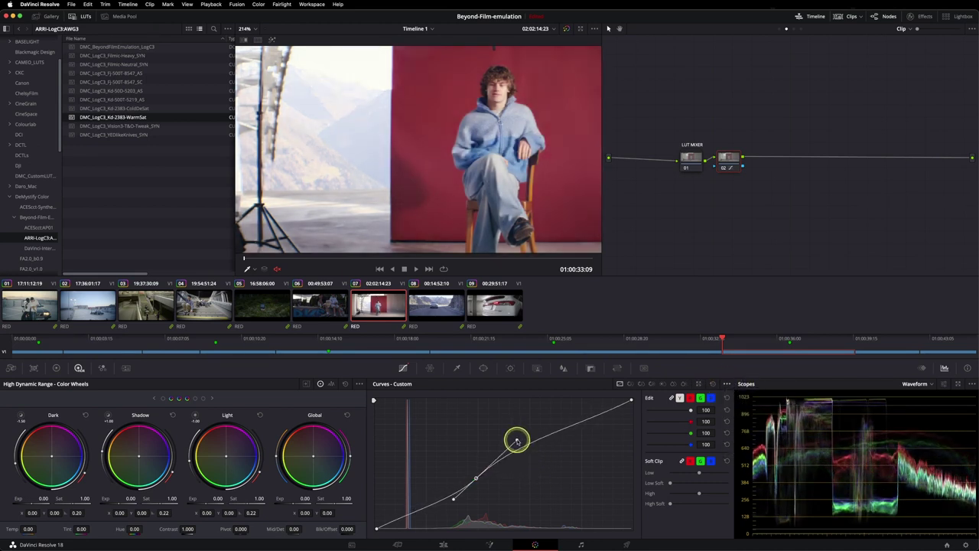
{"action": "left_click", "coordinate": [966, 544]}
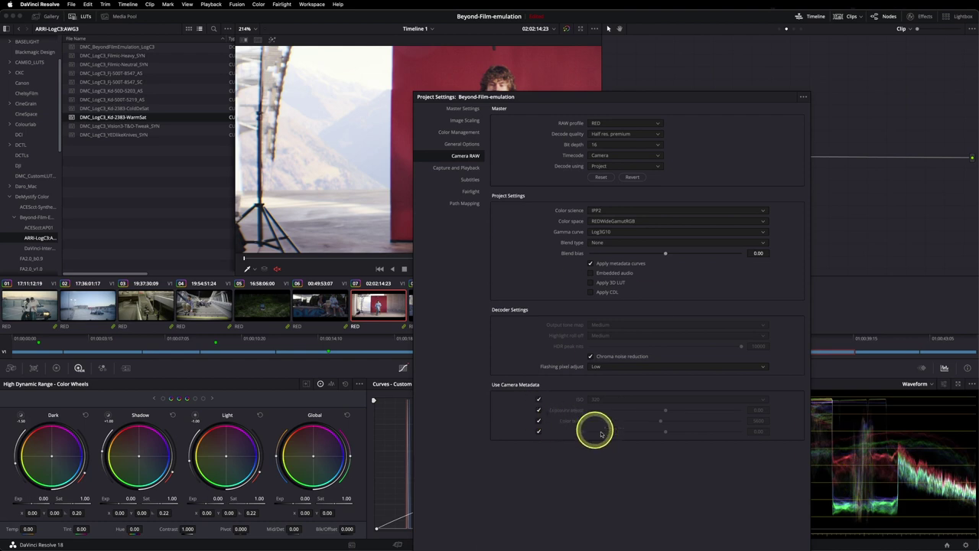
{"action": "left_click", "coordinate": [759, 511]}
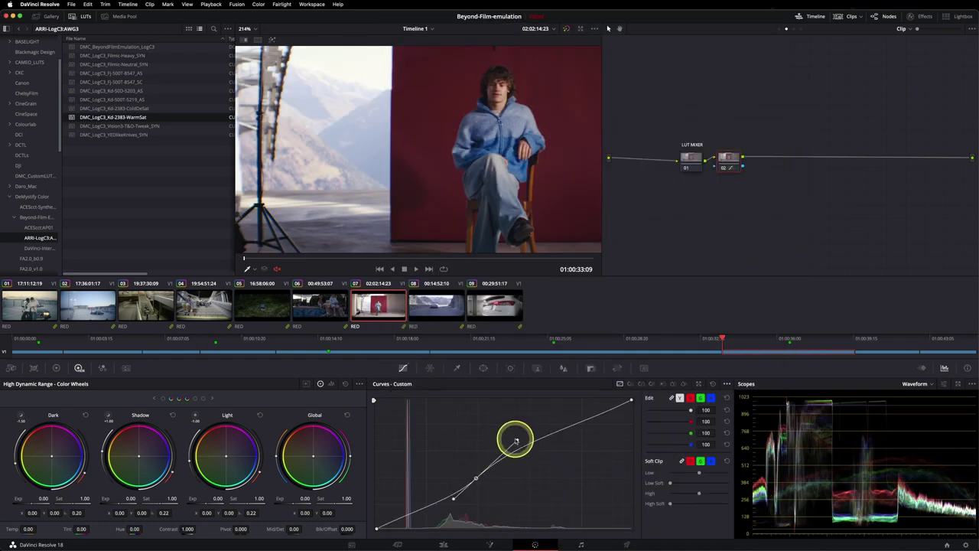
{"action": "left_click_drag", "start_coordinate": [518, 442], "coordinate": [520, 447]}
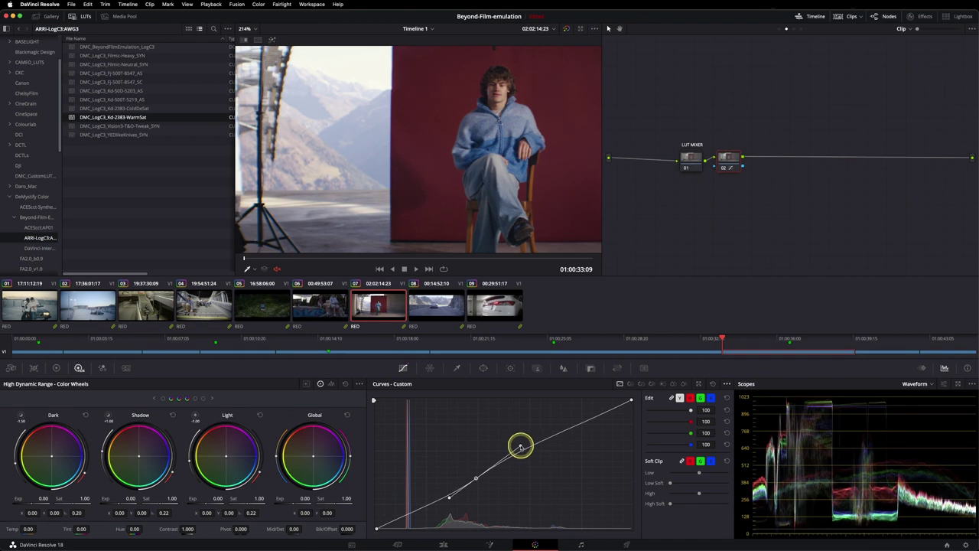
Toggle the LUT mixer node off and on to compare the curve's effect
{"action": "scroll", "coordinate": [485, 170], "scroll_direction": "down", "scroll_amount": 4}
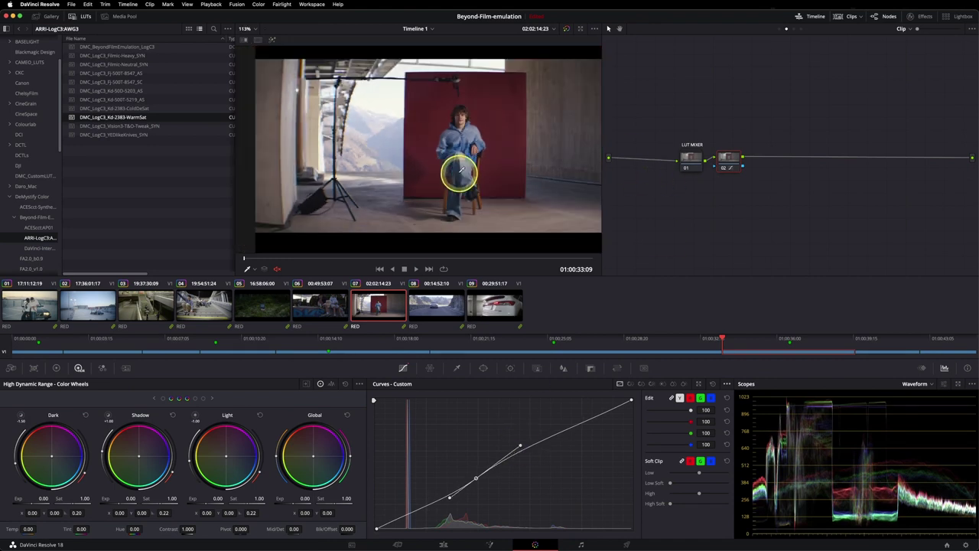
{"action": "left_click", "coordinate": [691, 162]}
{"action": "key", "text": "super+d"}
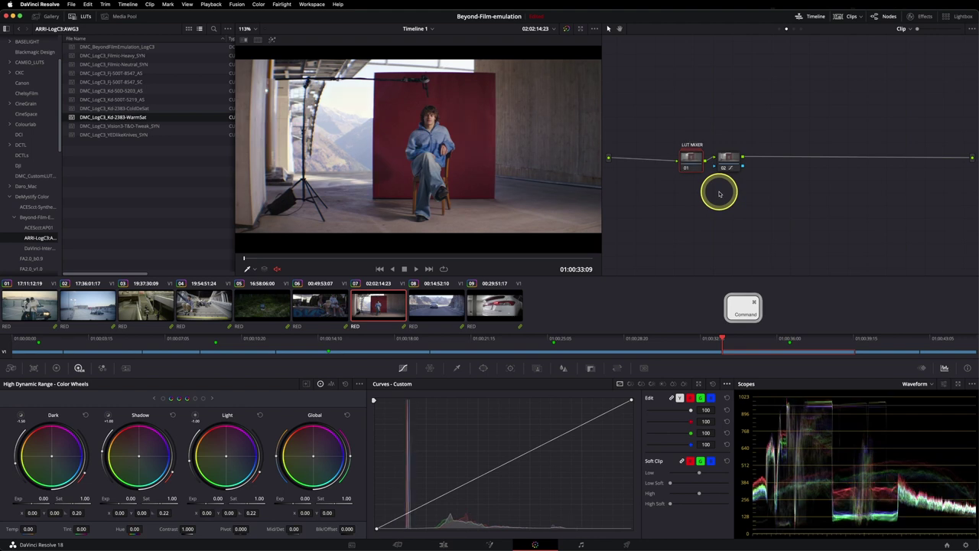
{"action": "key", "text": "super+d"}
{"action": "scroll", "coordinate": [538, 152], "scroll_direction": "up", "scroll_amount": 2}
{"action": "key", "text": "super+d"}
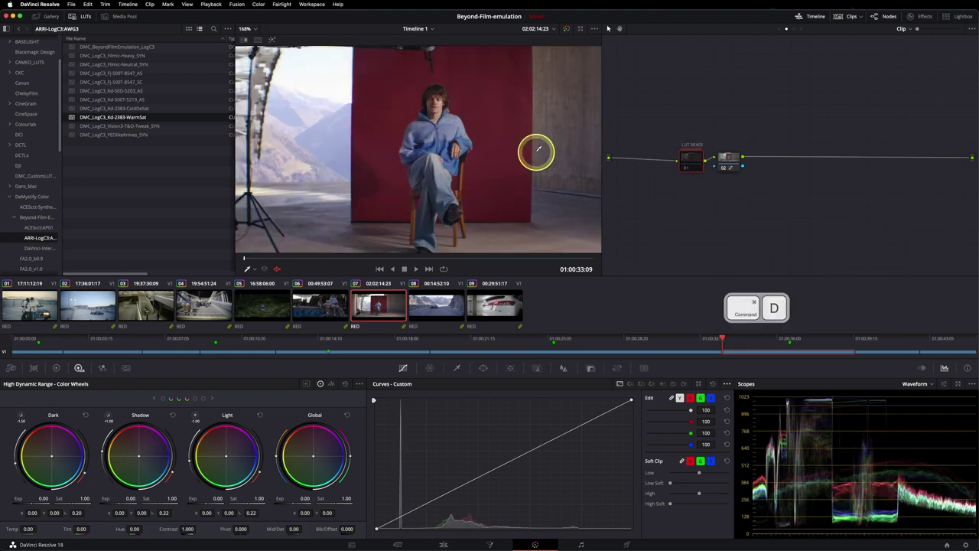
{"action": "key", "text": "super+d"}
{"action": "key", "text": "super+d"}
{"action": "key", "text": "super+d"}
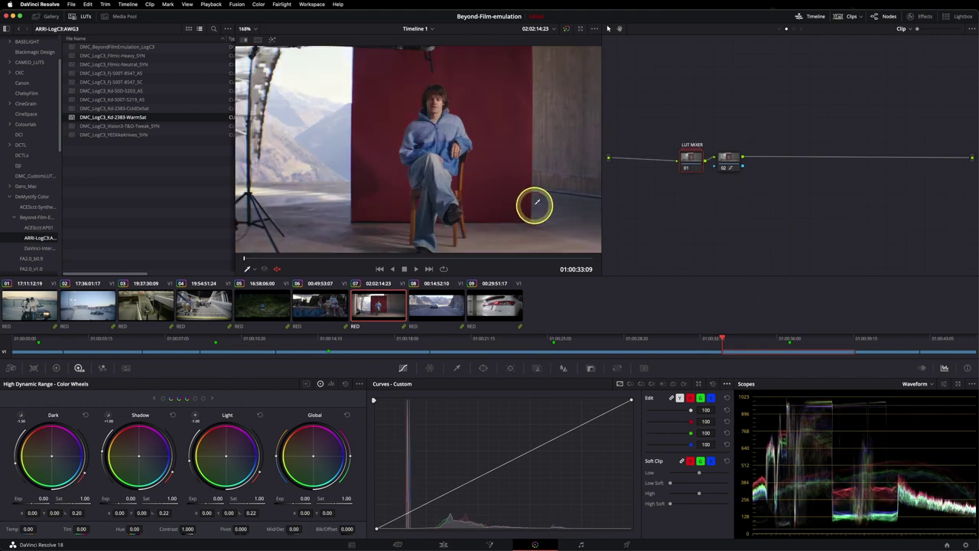
Expand the LUT MIXER and try the Filmic-Neutral_SYN and Kd-2383-ColdDeSat LUTs on LUT 02
{"action": "right_click", "coordinate": [690, 157]}
{"action": "left_click", "coordinate": [723, 171]}
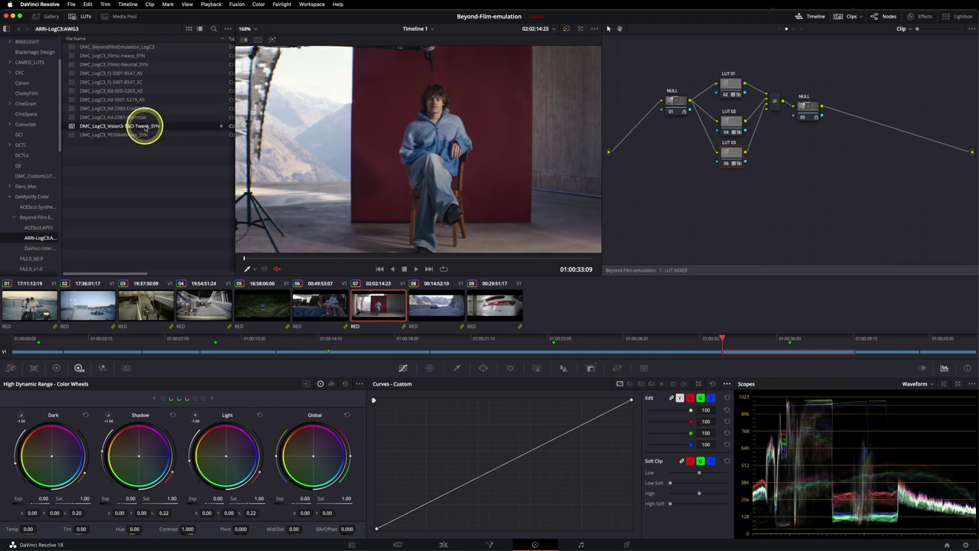
{"action": "left_click", "coordinate": [179, 66], "text": "super"}
{"action": "left_click_drag", "start_coordinate": [203, 69], "coordinate": [736, 129]}
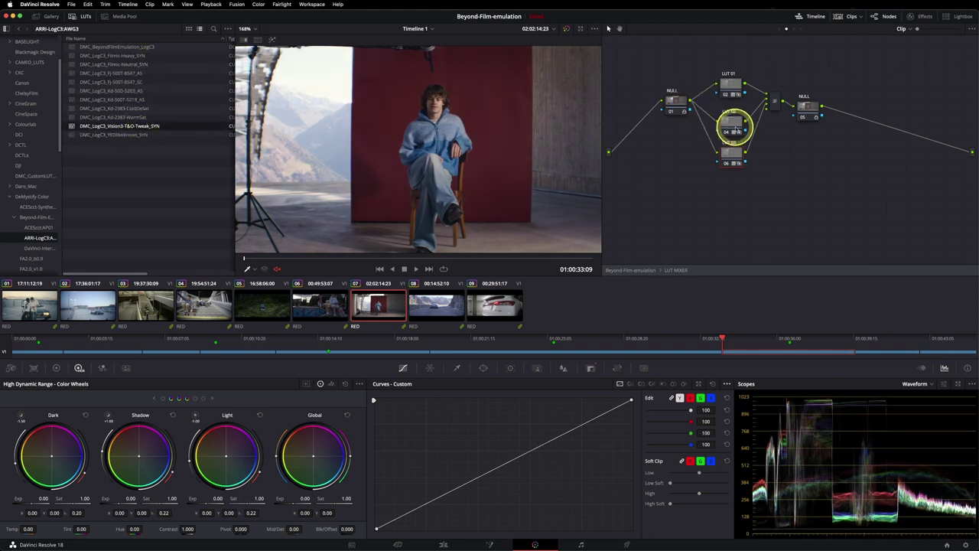
{"action": "left_click", "coordinate": [157, 92]}
{"action": "left_click", "coordinate": [153, 108], "text": "super"}
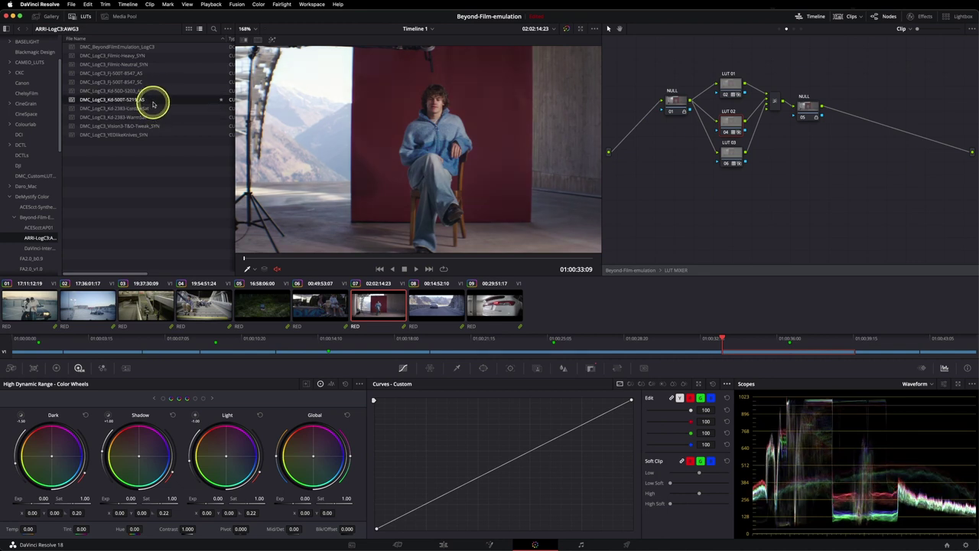
{"action": "left_click_drag", "start_coordinate": [153, 104], "coordinate": [712, 108]}
Settle on FJ-500T 8547 SC at key gain 0.419, then return to the main graph
{"action": "left_click", "coordinate": [197, 73]}
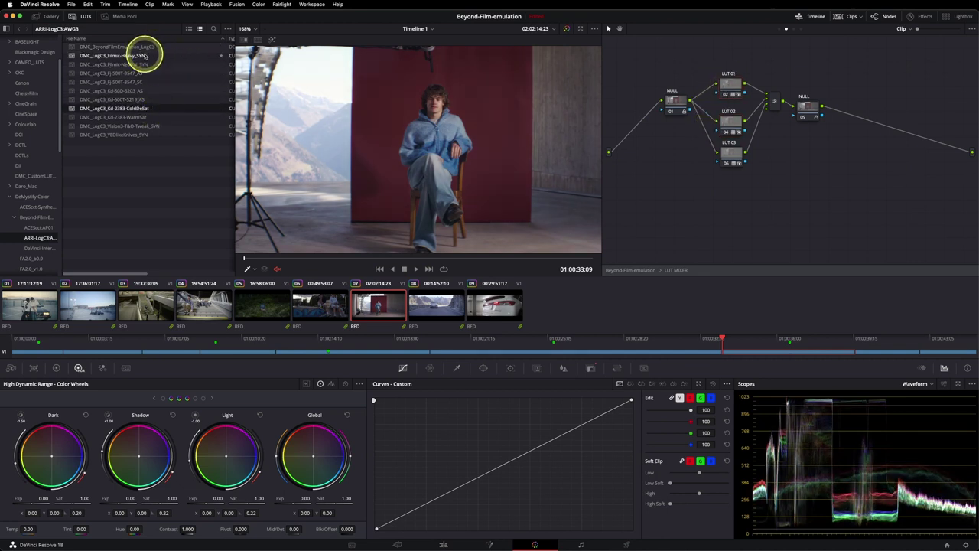
{"action": "left_click", "coordinate": [140, 58]}
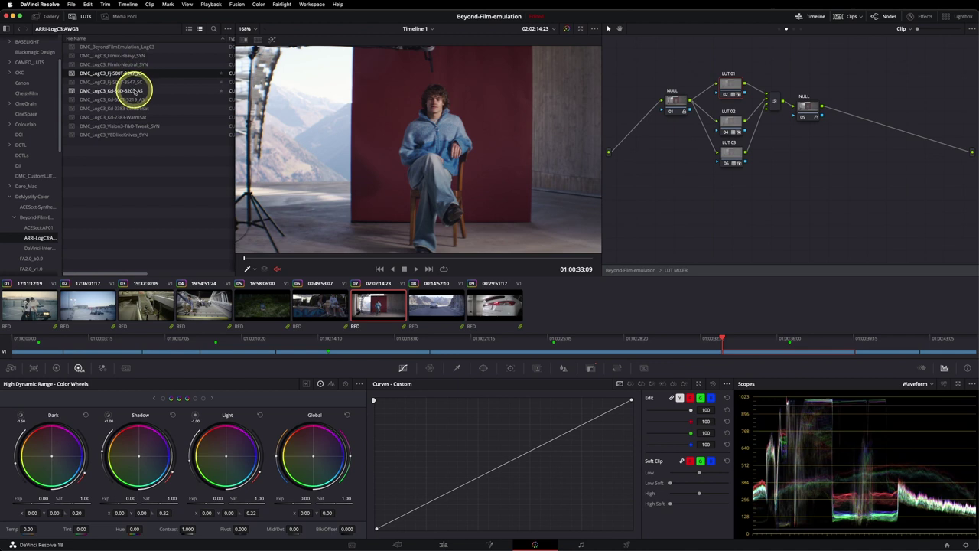
{"action": "left_click", "coordinate": [132, 82]}
{"action": "left_click", "coordinate": [591, 368]}
{"action": "left_click_drag", "start_coordinate": [656, 459], "coordinate": [632, 463]}
{"action": "left_click", "coordinate": [722, 120]}
{"action": "left_click", "coordinate": [84, 16]}
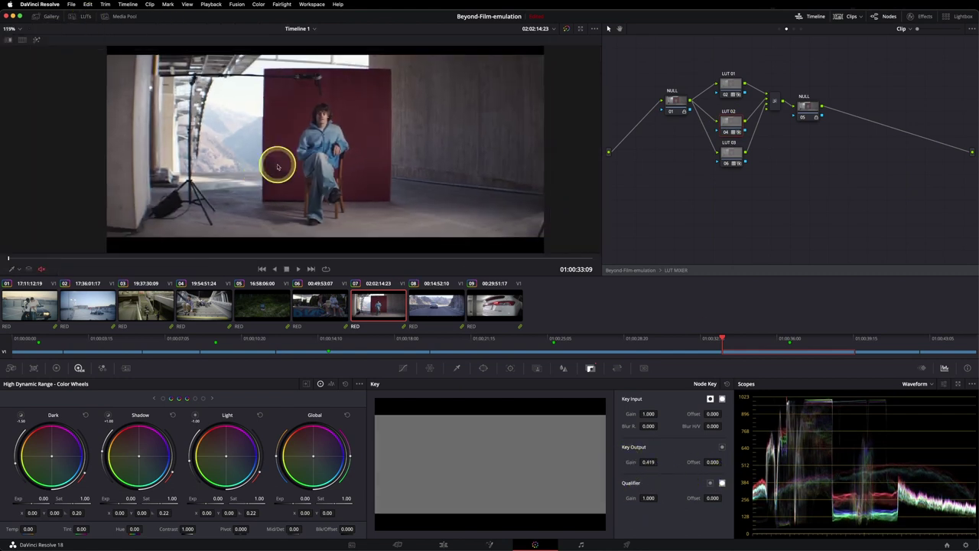
{"action": "right_click", "coordinate": [727, 195]}
{"action": "left_click", "coordinate": [787, 251]}
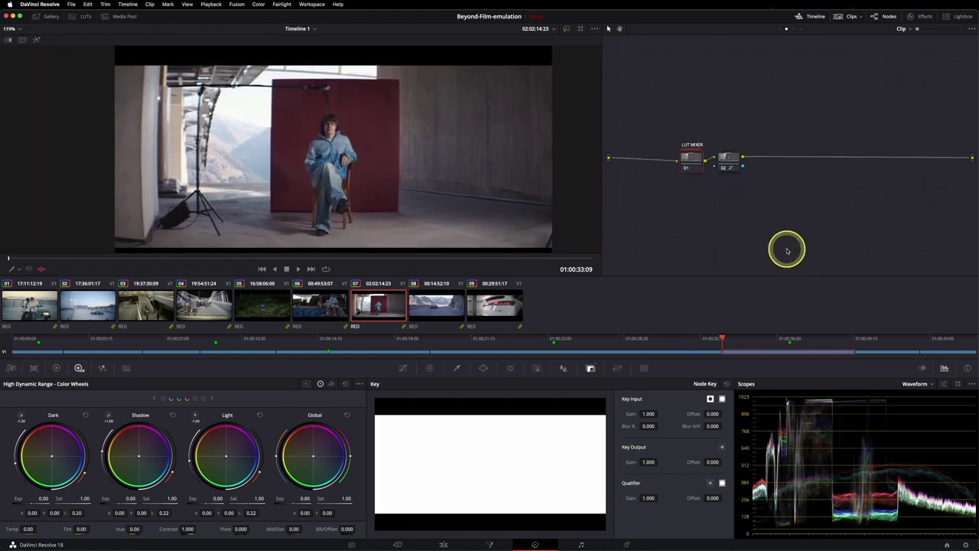
Delete the LUT MIXER node and drop the LogC3 LUM/SAT SPLIT powergrade into the graph
{"action": "key", "text": "Delete"}
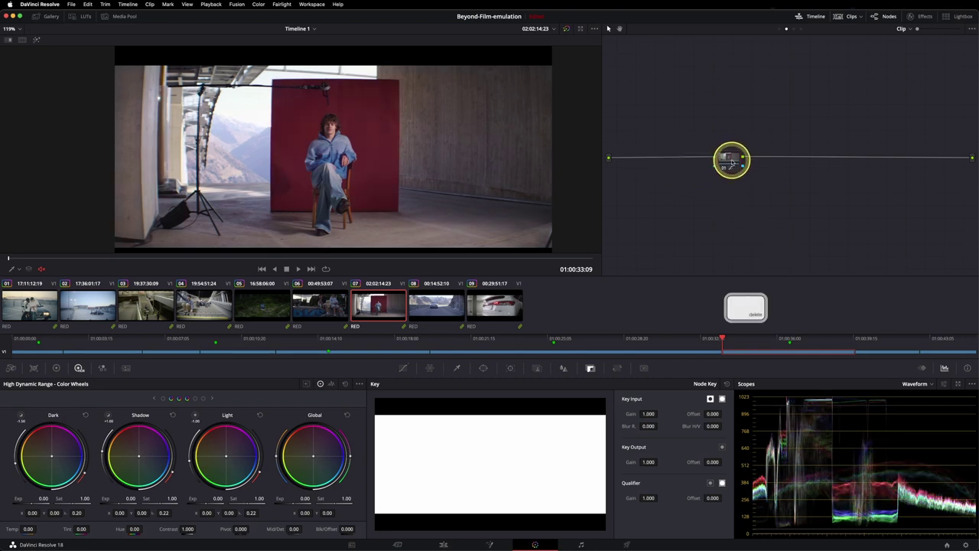
{"action": "left_click", "coordinate": [46, 16]}
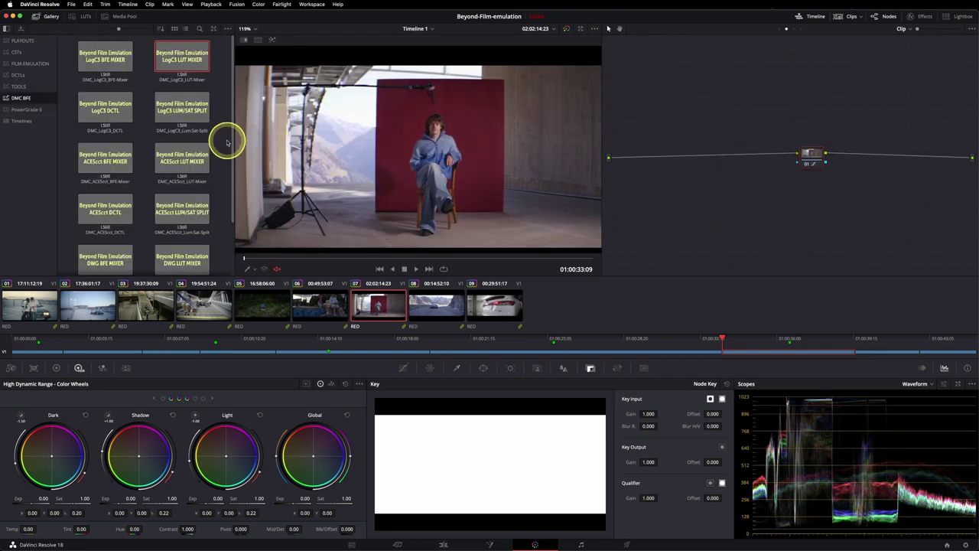
{"action": "left_click", "coordinate": [182, 108]}
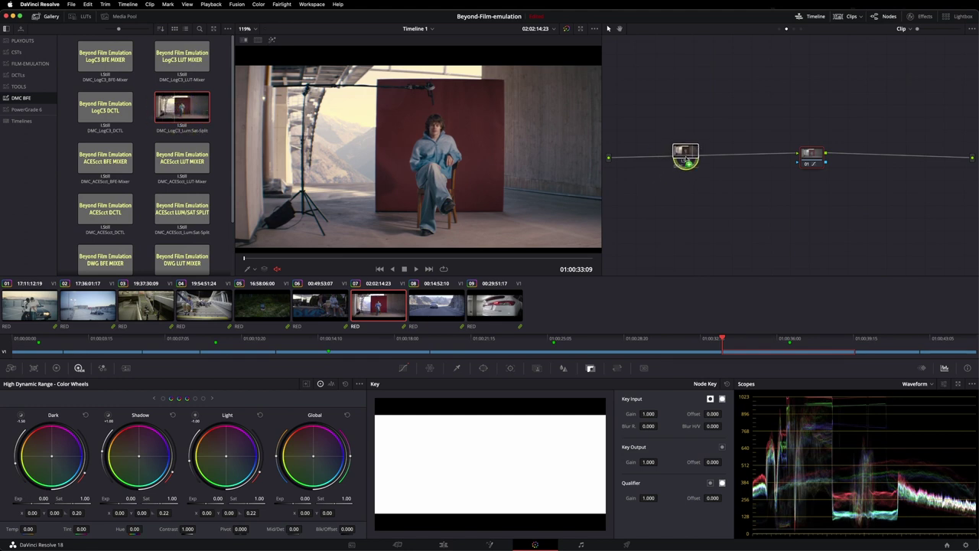
{"action": "left_click_drag", "start_coordinate": [686, 157], "coordinate": [694, 157]}
Open the compound node and load the 5219 film LUT onto LUT LUM
{"action": "right_click", "coordinate": [712, 150]}
{"action": "left_click", "coordinate": [739, 167]}
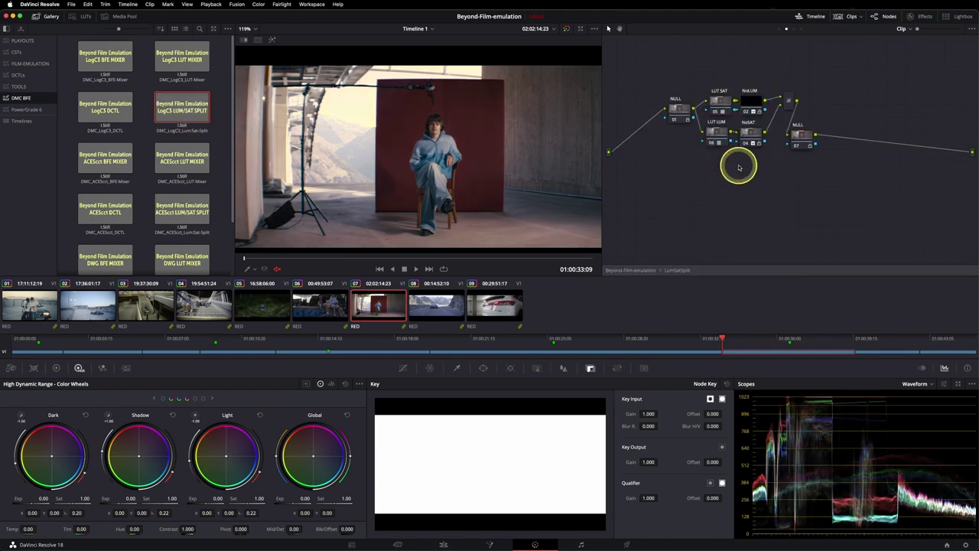
{"action": "left_click", "coordinate": [80, 16]}
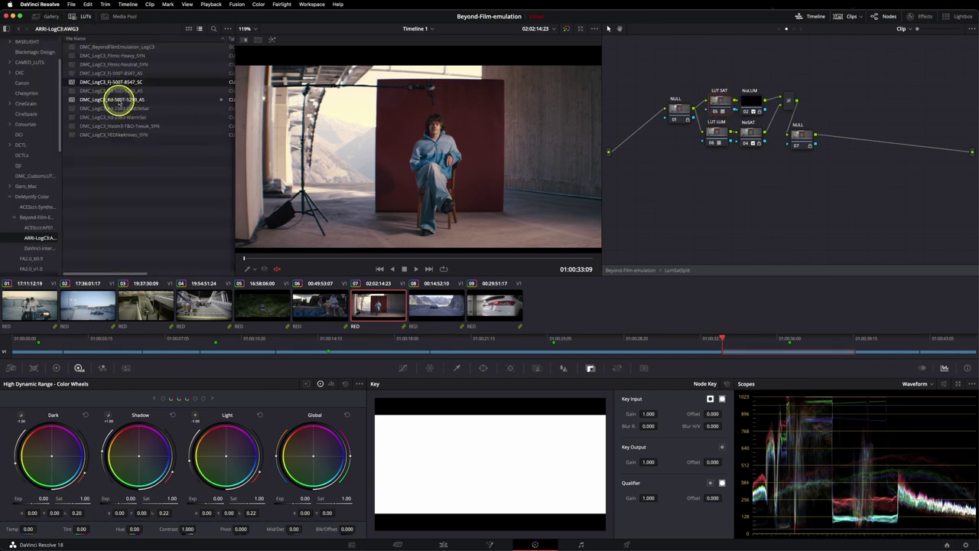
{"action": "left_click_drag", "start_coordinate": [120, 103], "coordinate": [717, 132]}
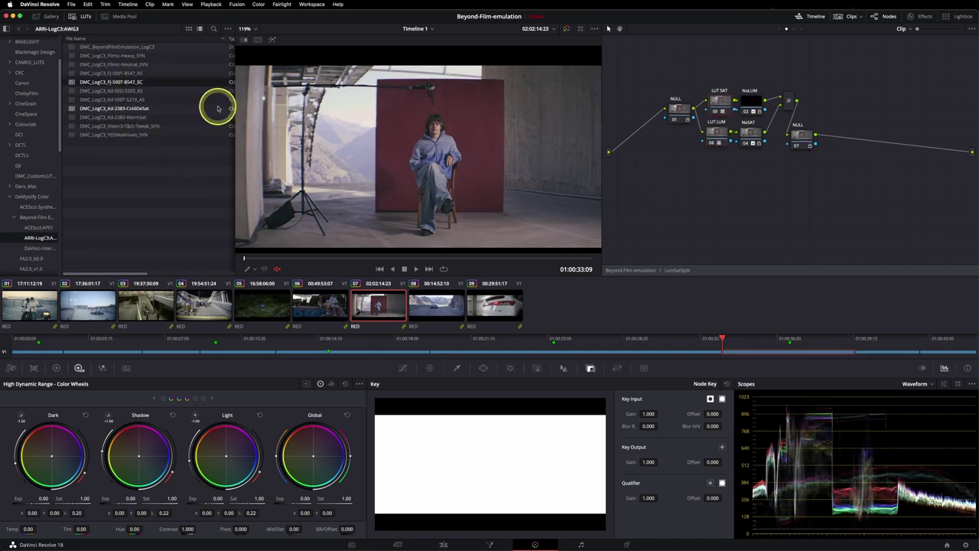
Add a parallel node with an Offset balance of 18.80, 20.16, 18.87
{"action": "right_click", "coordinate": [719, 193]}
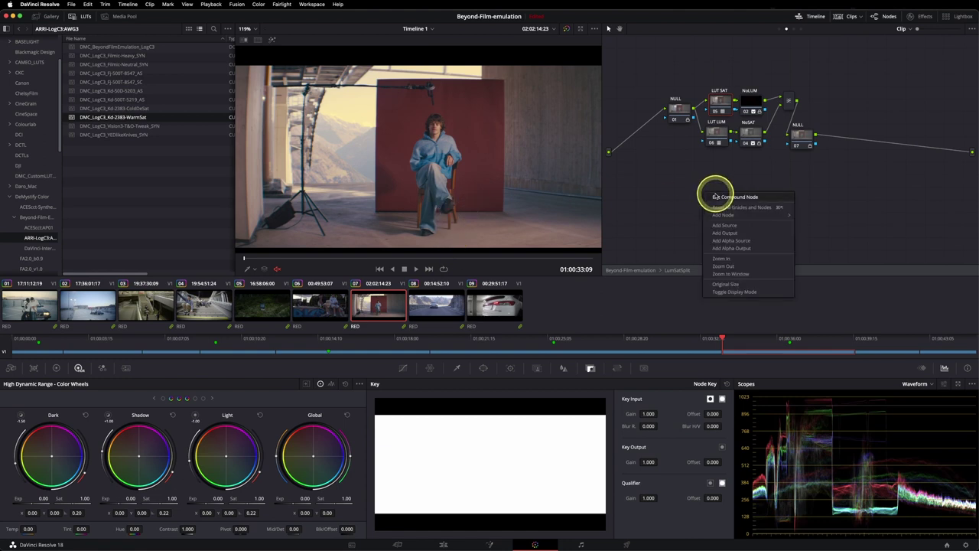
{"action": "left_click", "coordinate": [723, 200]}
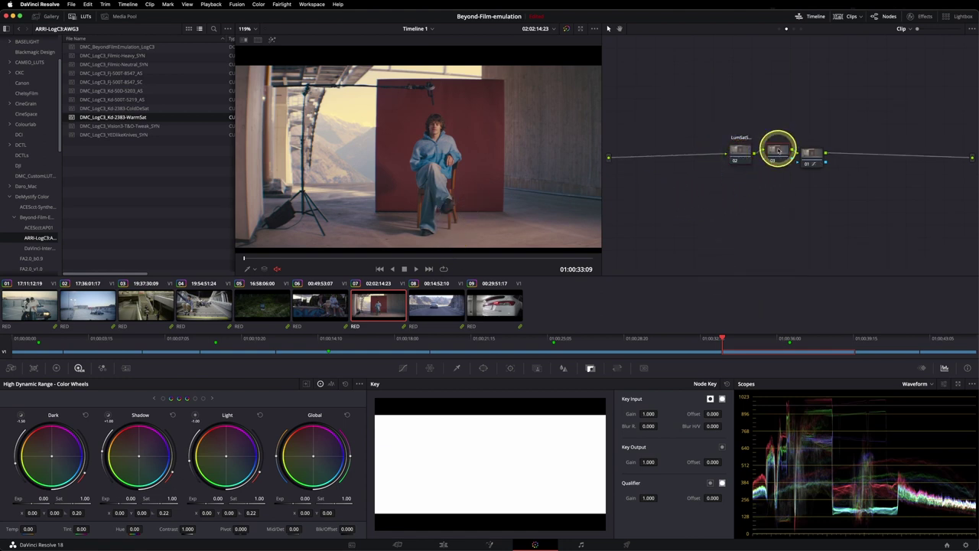
{"action": "right_click", "coordinate": [757, 157]}
{"action": "mouse_move", "coordinate": [758, 67]}
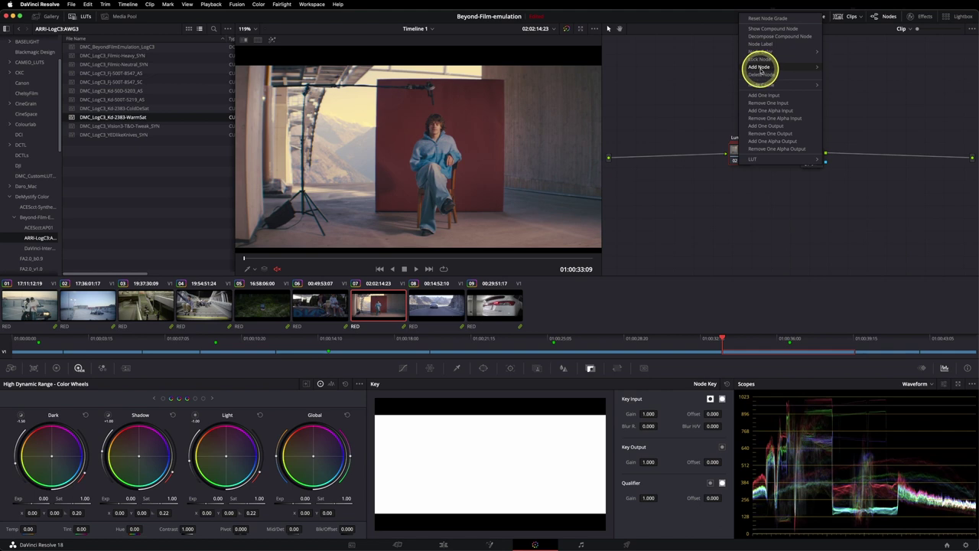
{"action": "left_click", "coordinate": [851, 73]}
{"action": "left_click", "coordinate": [56, 369]}
{"action": "left_click_drag", "start_coordinate": [331, 511], "coordinate": [262, 503]}
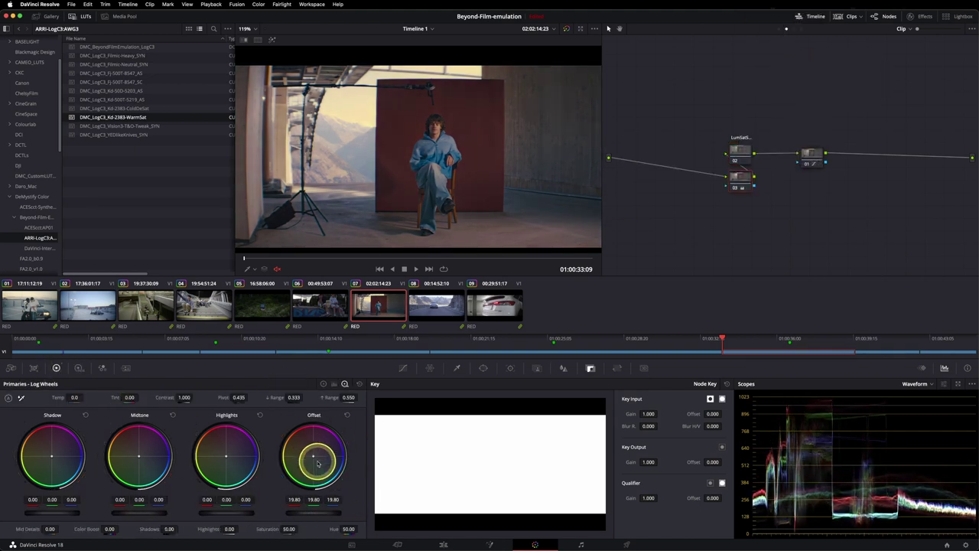
{"action": "left_click_drag", "start_coordinate": [318, 463], "coordinate": [311, 460]}
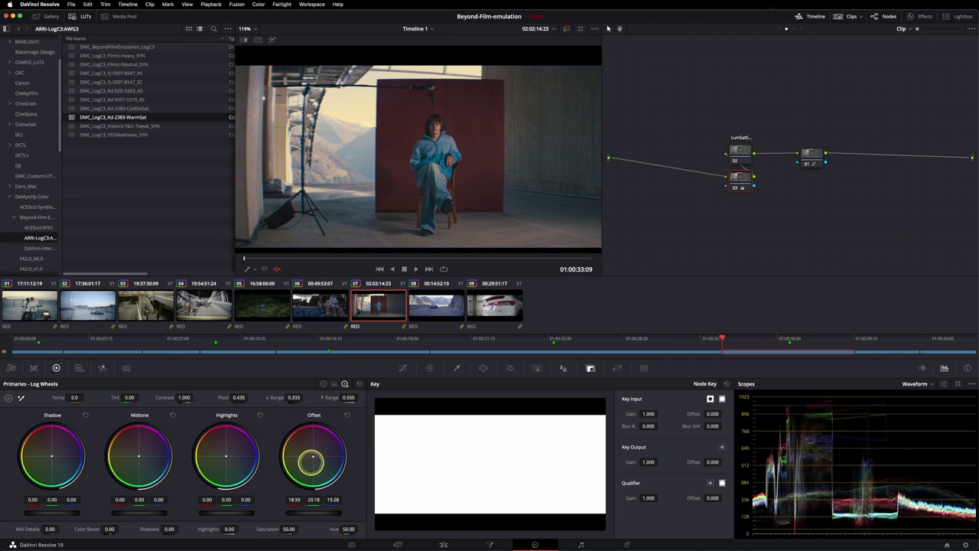
Reduce the LumSatSplit node's strength and toggle node 02 to compare
{"action": "left_click", "coordinate": [739, 152]}
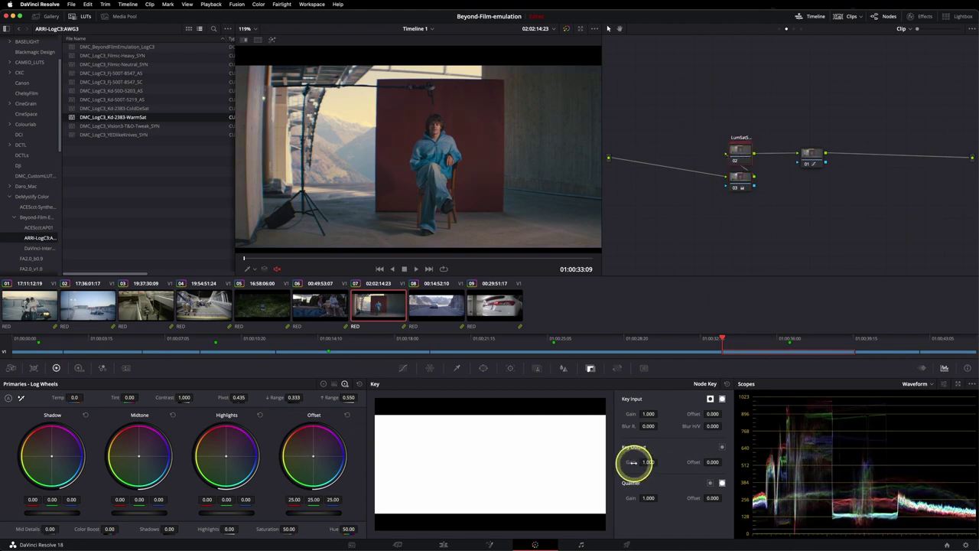
{"action": "left_click_drag", "start_coordinate": [634, 464], "coordinate": [588, 459]}
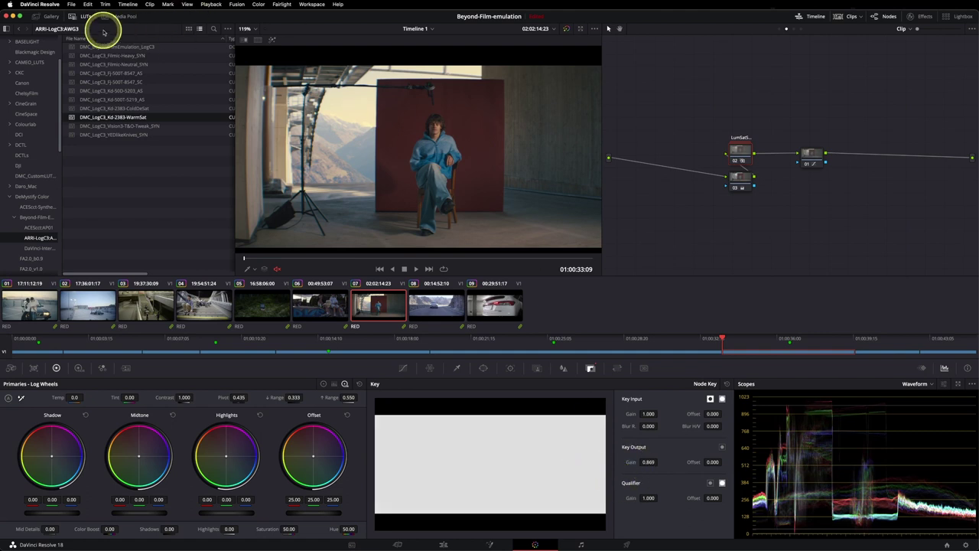
{"action": "left_click", "coordinate": [80, 15]}
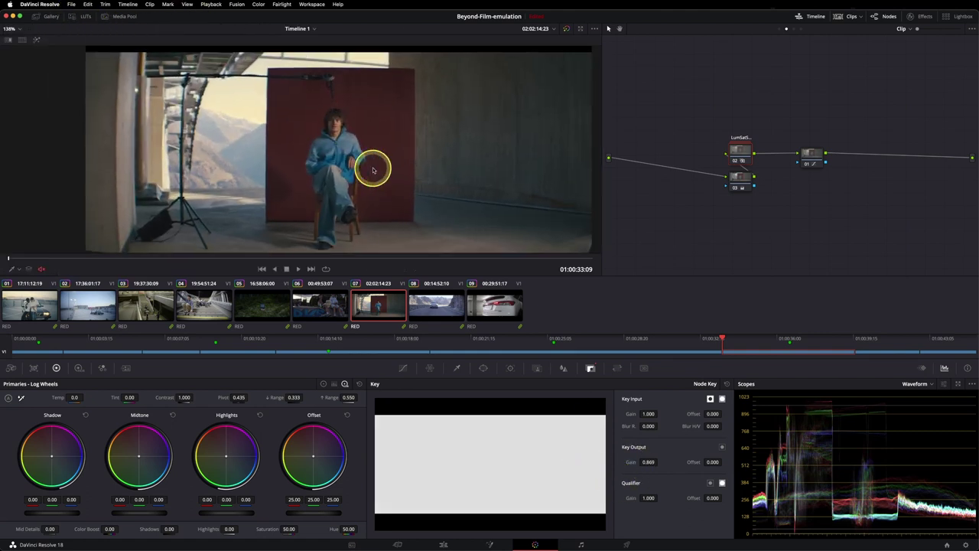
{"action": "key", "text": "super+d"}
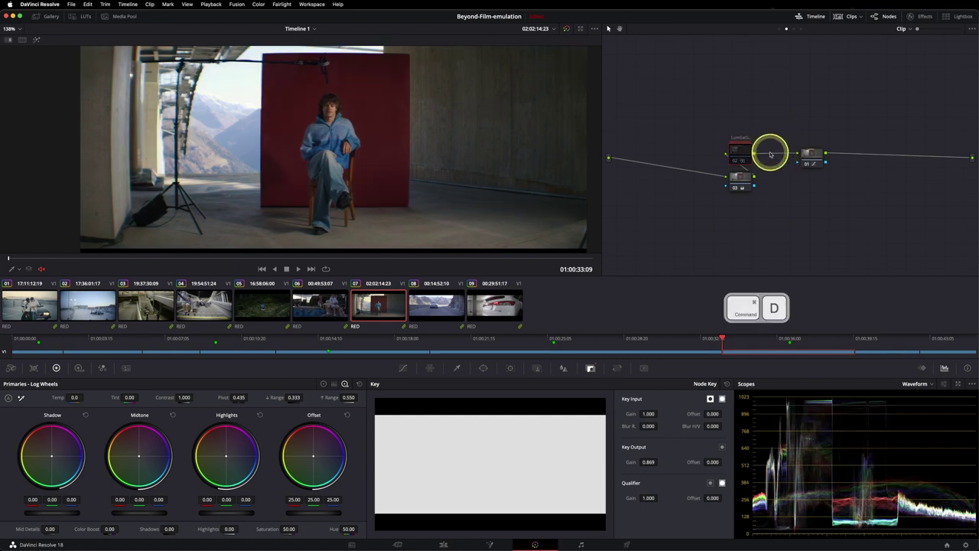
{"action": "key", "text": "super+d"}
{"action": "key", "text": "super+d"}
{"action": "key", "text": "super+d"}
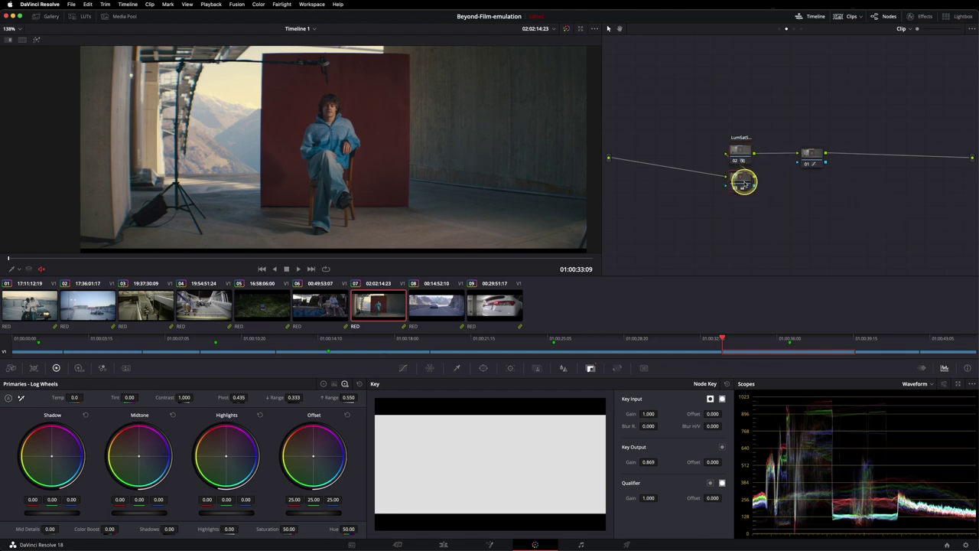
Move the Offset node before node 02, delete LumSatSplit, and add the LogC3 DCTL grade
{"action": "left_click_drag", "start_coordinate": [744, 182], "coordinate": [676, 149]}
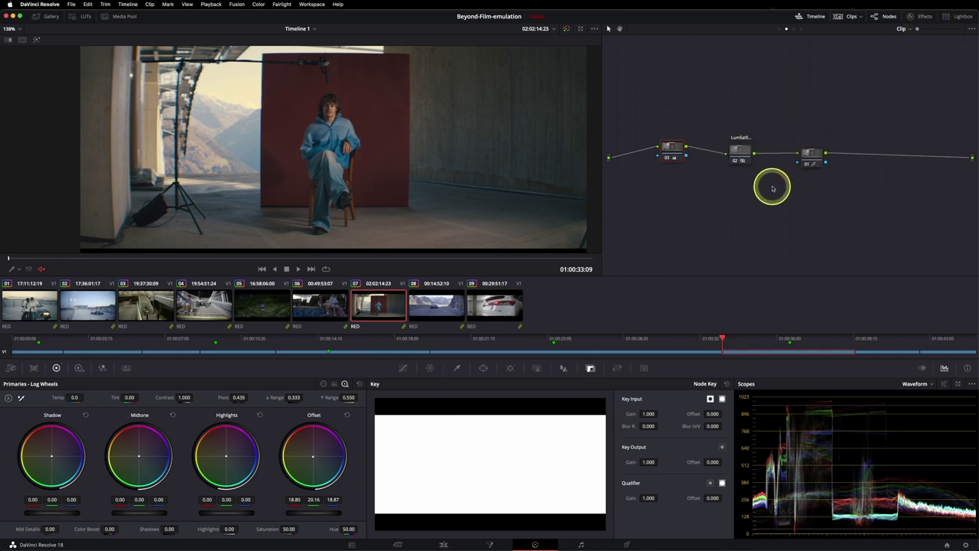
{"action": "left_click", "coordinate": [738, 150]}
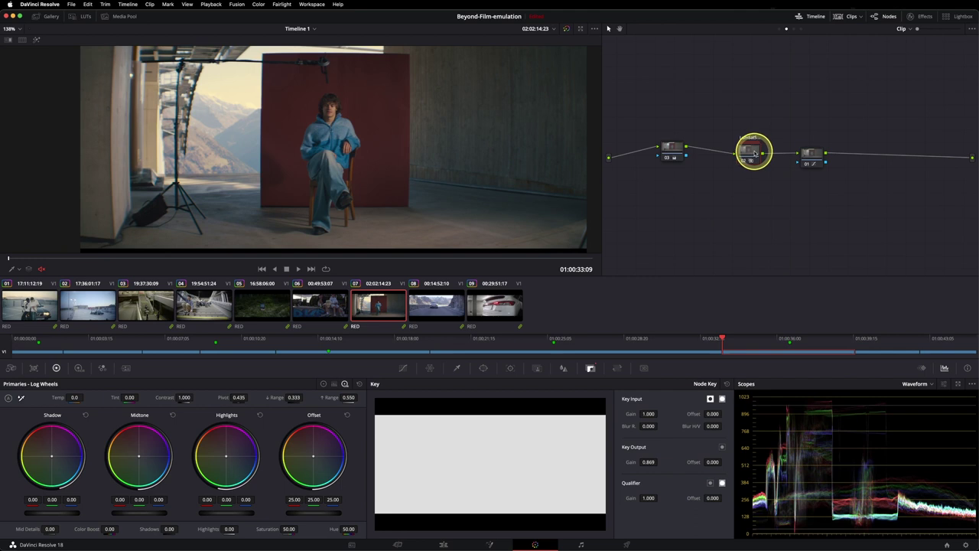
{"action": "key", "text": "Delete"}
{"action": "left_click", "coordinate": [47, 16]}
{"action": "left_click_drag", "start_coordinate": [105, 107], "coordinate": [740, 156]}
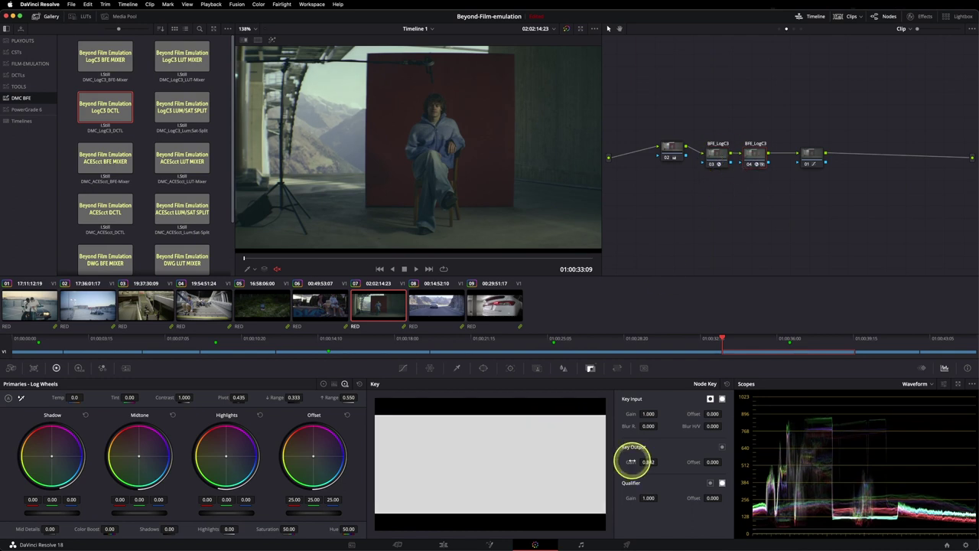
Set the BFE_LogC3 node's key output gain to 0.687 and review its DCTL settings
{"action": "mouse_move", "coordinate": [632, 461]}
{"action": "left_mouse_down"}
{"action": "mouse_move", "coordinate": [599, 461]}
{"action": "mouse_move", "coordinate": [634, 464]}
{"action": "left_mouse_up"}
{"action": "left_click", "coordinate": [722, 171]}
{"action": "left_click", "coordinate": [927, 16]}
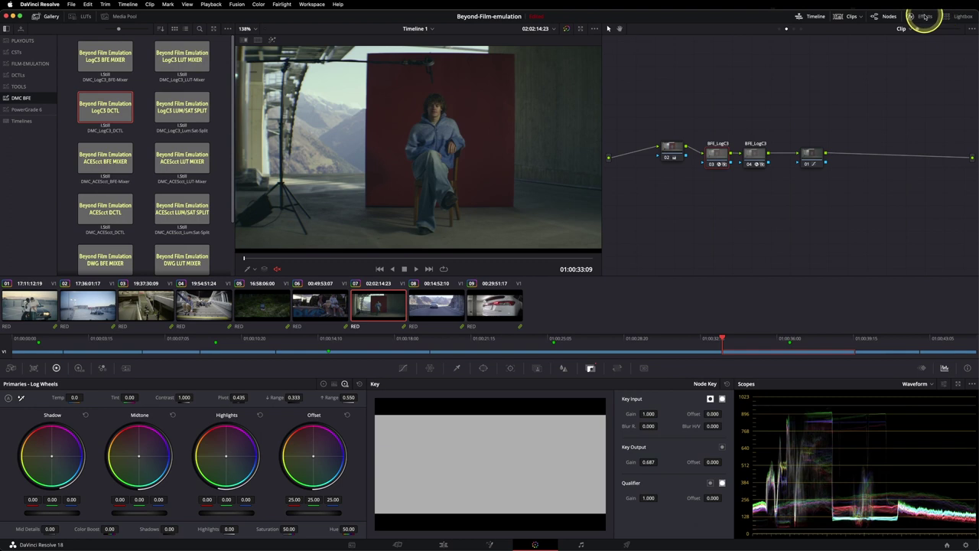
{"action": "scroll", "coordinate": [885, 207], "scroll_direction": "down", "scroll_amount": 5}
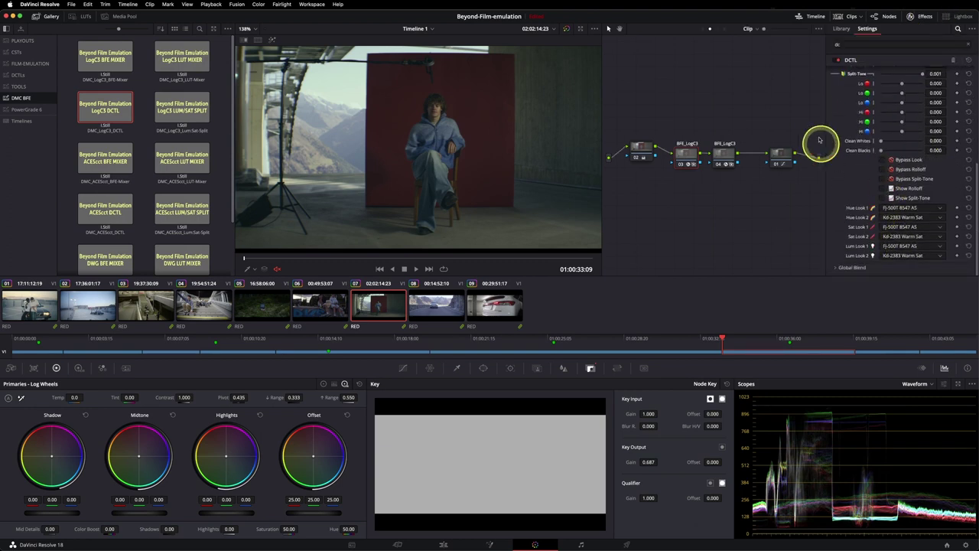
{"action": "scroll", "coordinate": [907, 111], "scroll_direction": "up", "scroll_amount": 2}
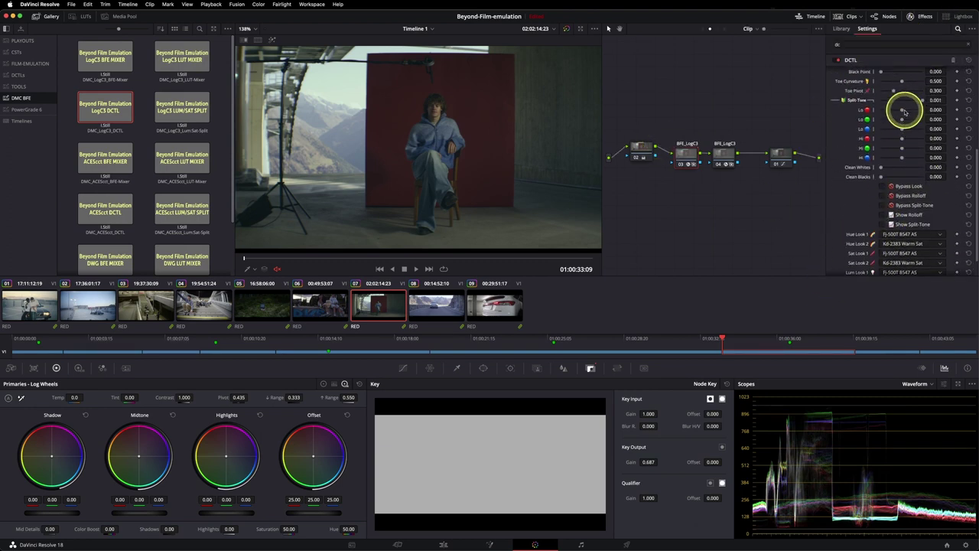
{"action": "left_click", "coordinate": [51, 16]}
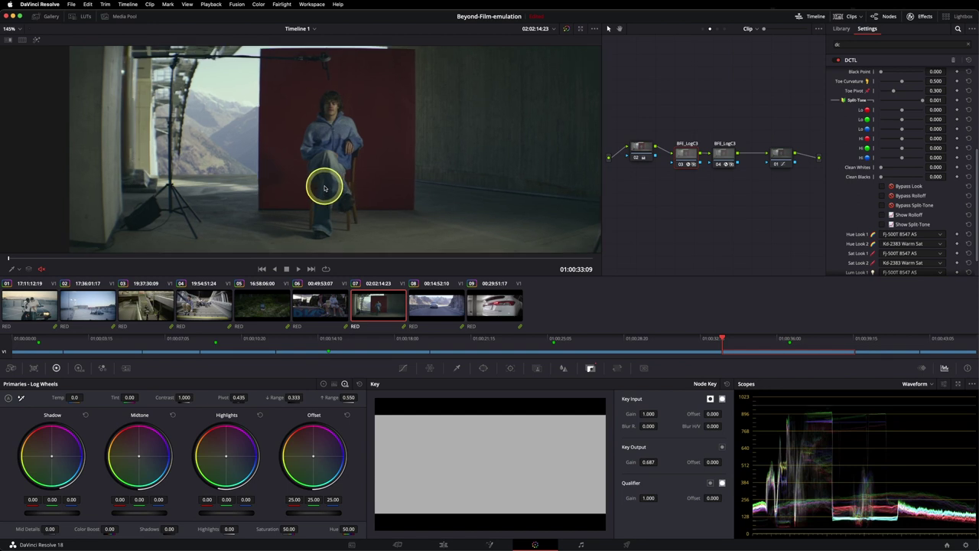
Clear the extra BFE_LogC3 node 04, keeping one between the Offset node and node 01
{"action": "right_click", "coordinate": [715, 153]}
{"action": "left_click", "coordinate": [739, 162]}
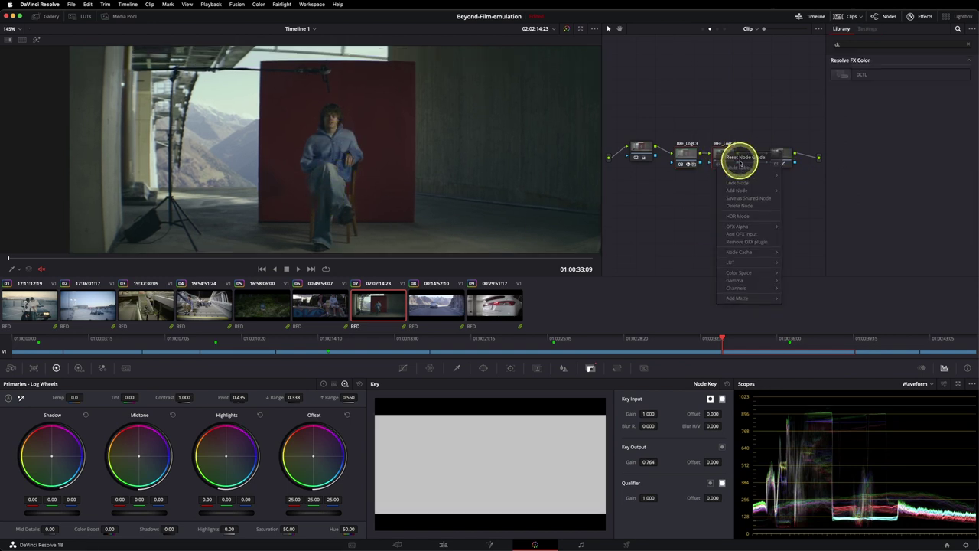
{"action": "left_click", "coordinate": [685, 153]}
{"action": "left_click_drag", "start_coordinate": [685, 153], "coordinate": [697, 153]}
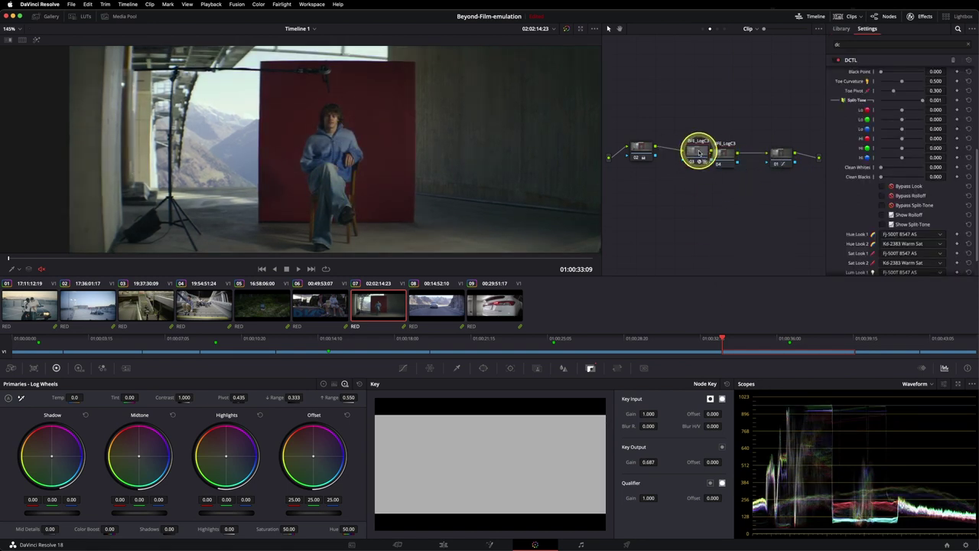
{"action": "left_click", "coordinate": [922, 238]}
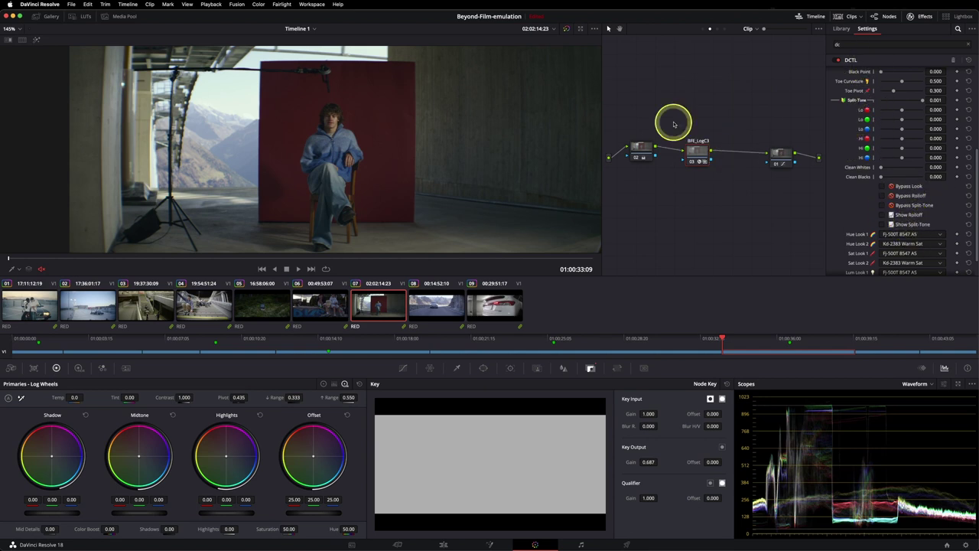
{"action": "key", "text": "shift+z"}
Change the timeline's output blanking and apply the LogC3 DCTL grade to car clip 08
{"action": "left_click", "coordinate": [432, 301]}
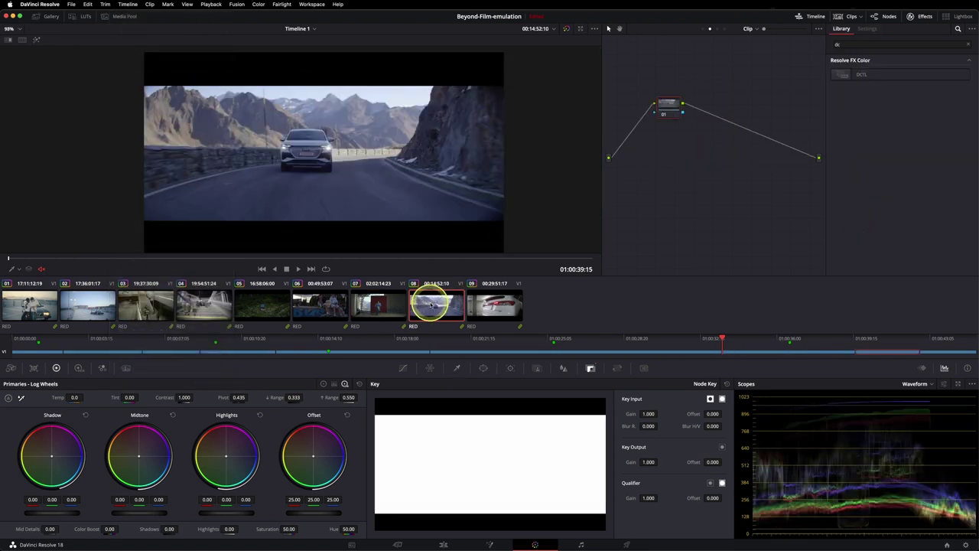
{"action": "left_click", "coordinate": [128, 4]}
{"action": "mouse_move", "coordinate": [179, 372]}
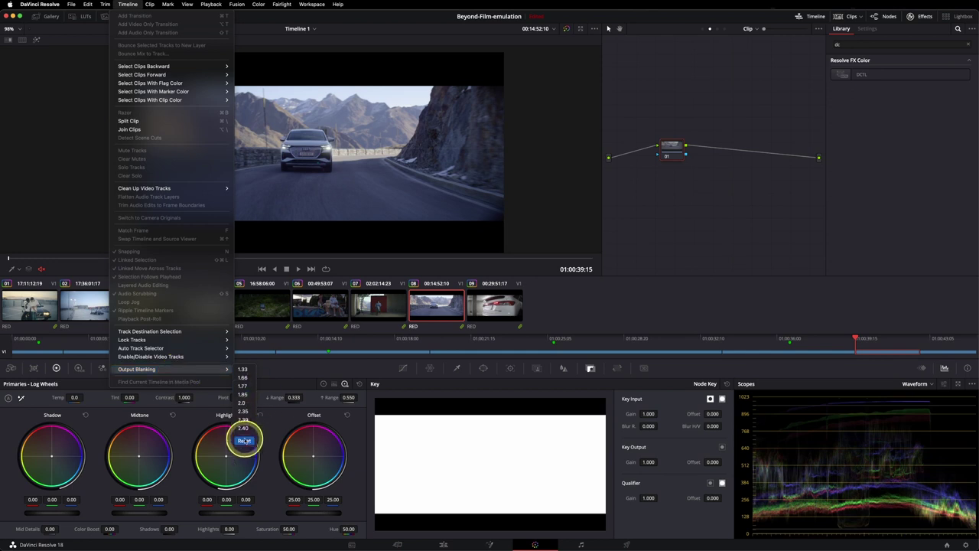
{"action": "left_click", "coordinate": [241, 437]}
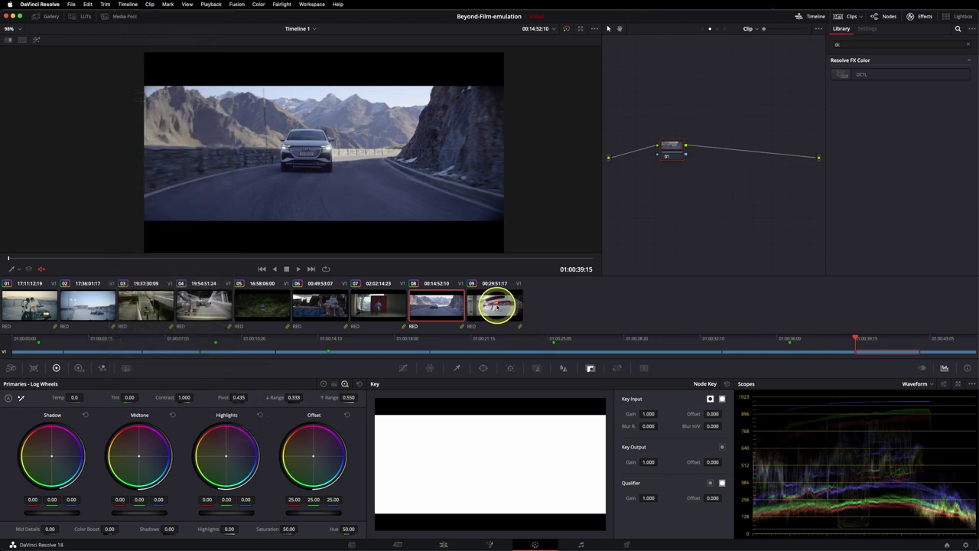
{"action": "left_click", "coordinate": [51, 16]}
{"action": "middle_click", "coordinate": [114, 109]}
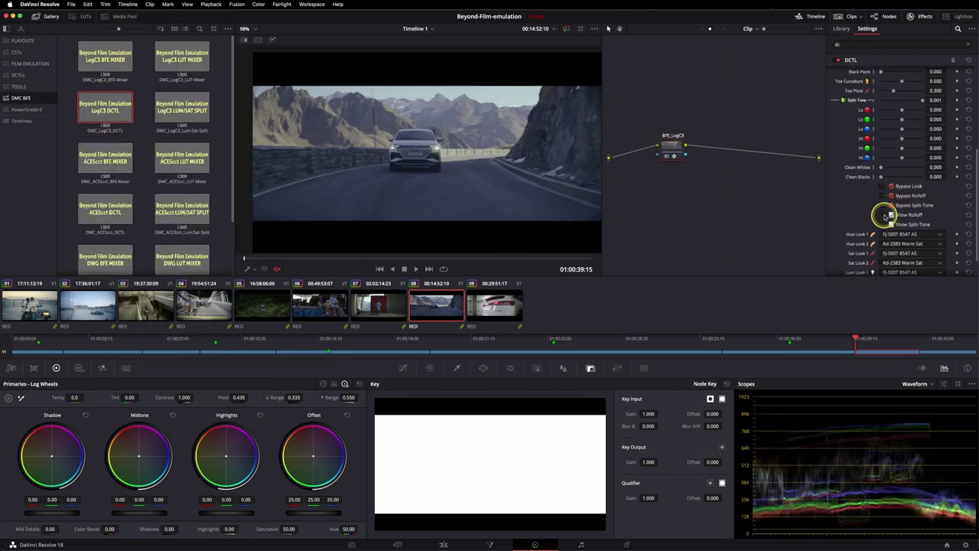
{"action": "key", "text": "ctrl+w"}
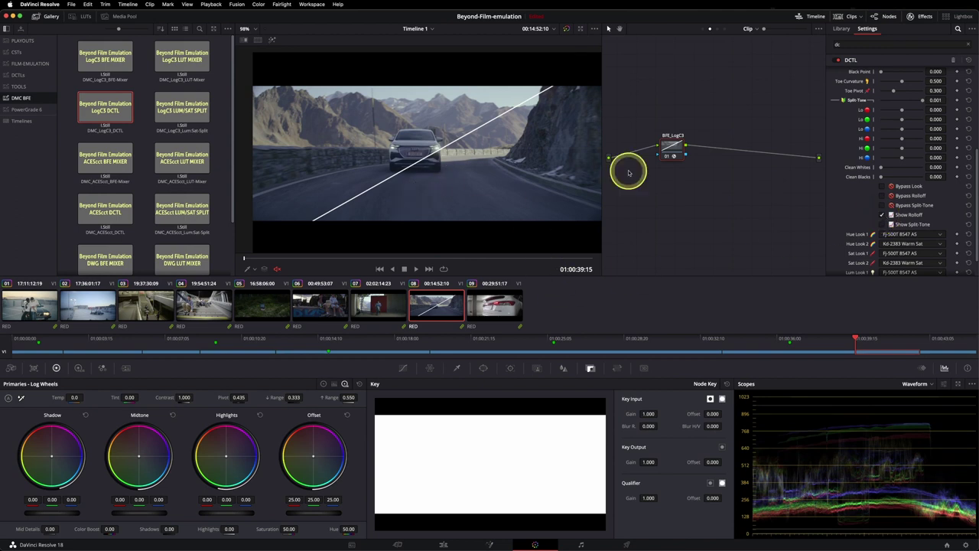
Apply the LogC3 DCTL grade to stairs clip 03 and punch in to 1.080 zoom
{"action": "left_click", "coordinate": [508, 309]}
{"action": "left_click", "coordinate": [263, 306]}
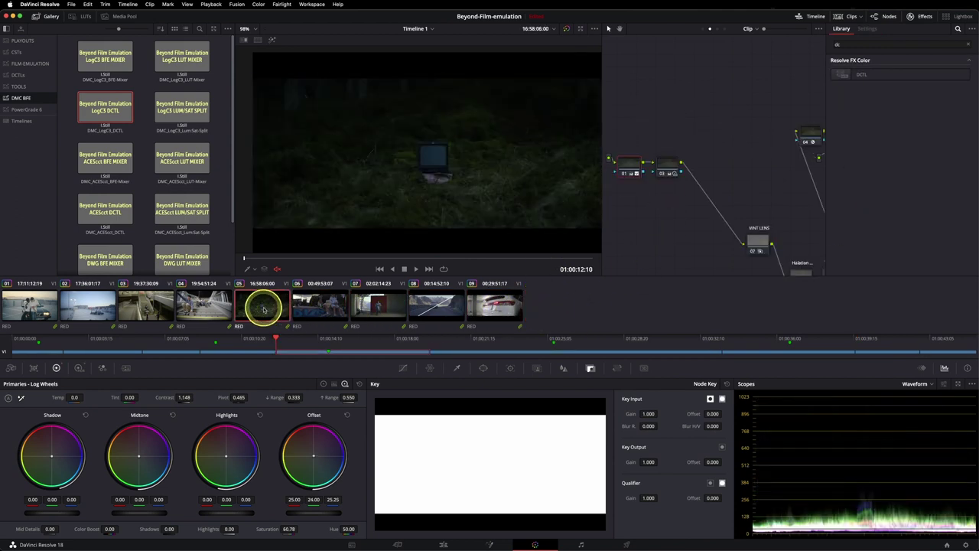
{"action": "left_click", "coordinate": [138, 303]}
{"action": "middle_click", "coordinate": [104, 107]}
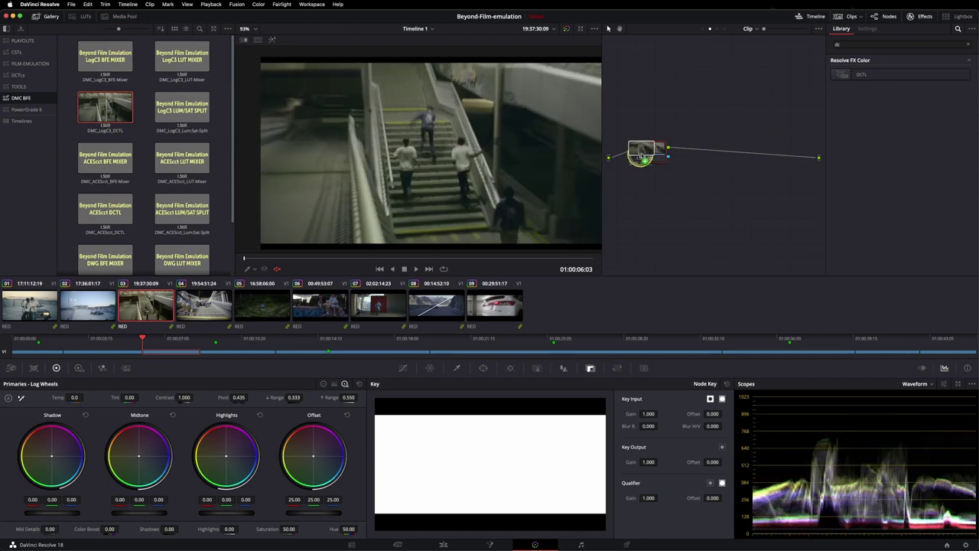
{"action": "key", "text": "ctrl+w"}
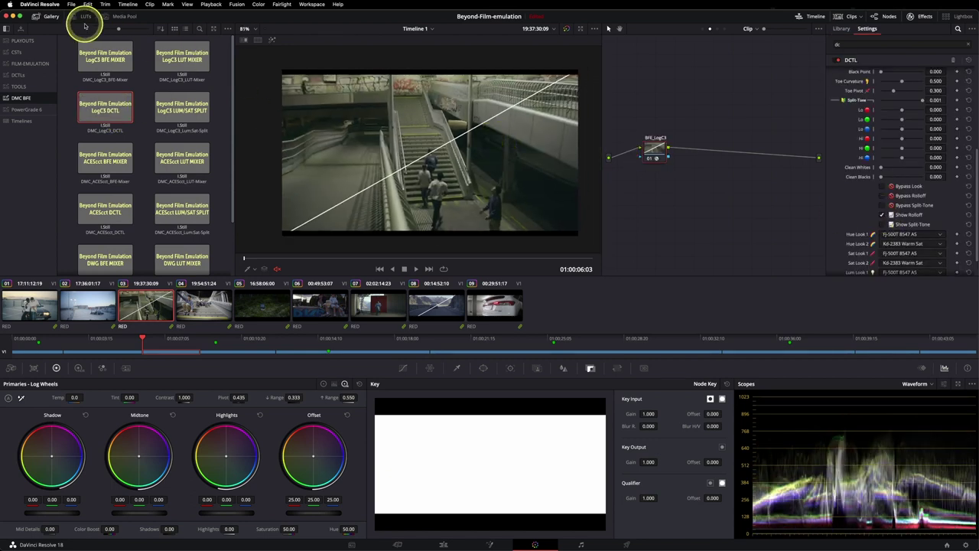
{"action": "left_click", "coordinate": [49, 16]}
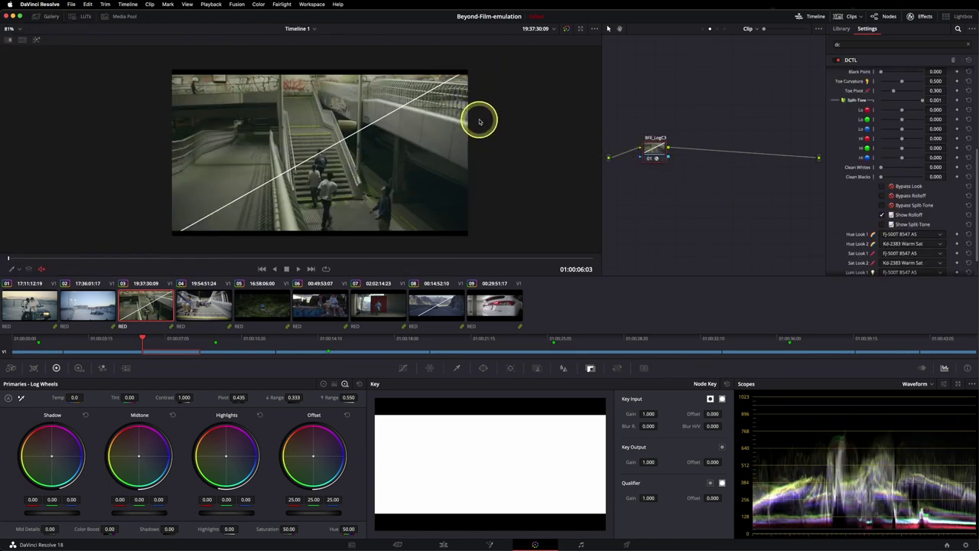
{"action": "left_click", "coordinate": [444, 544]}
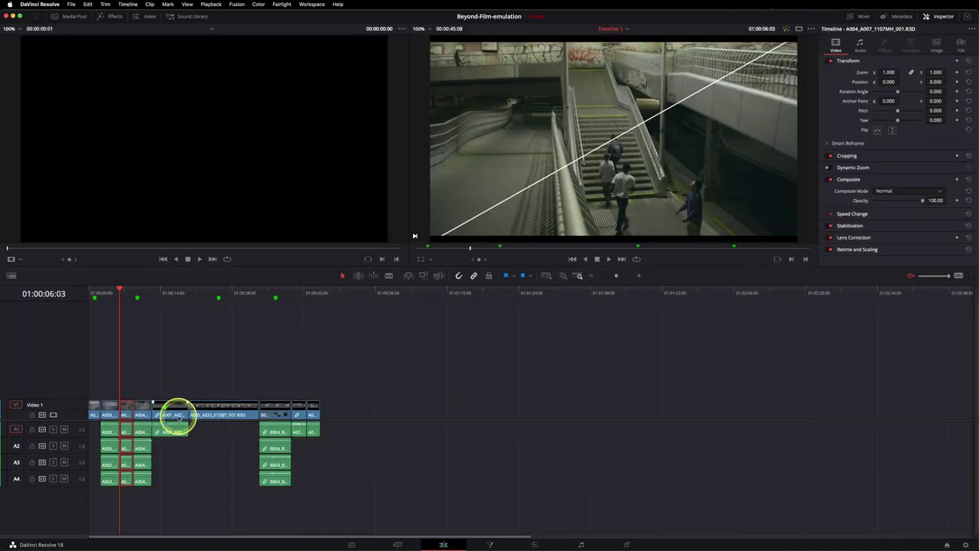
{"action": "left_click_drag", "start_coordinate": [880, 72], "coordinate": [890, 72]}
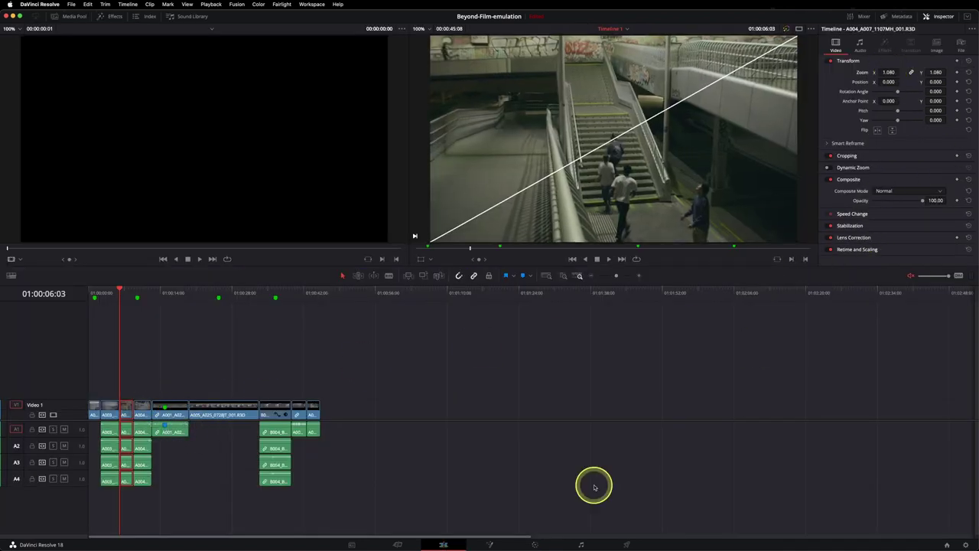
{"action": "left_click", "coordinate": [535, 544]}
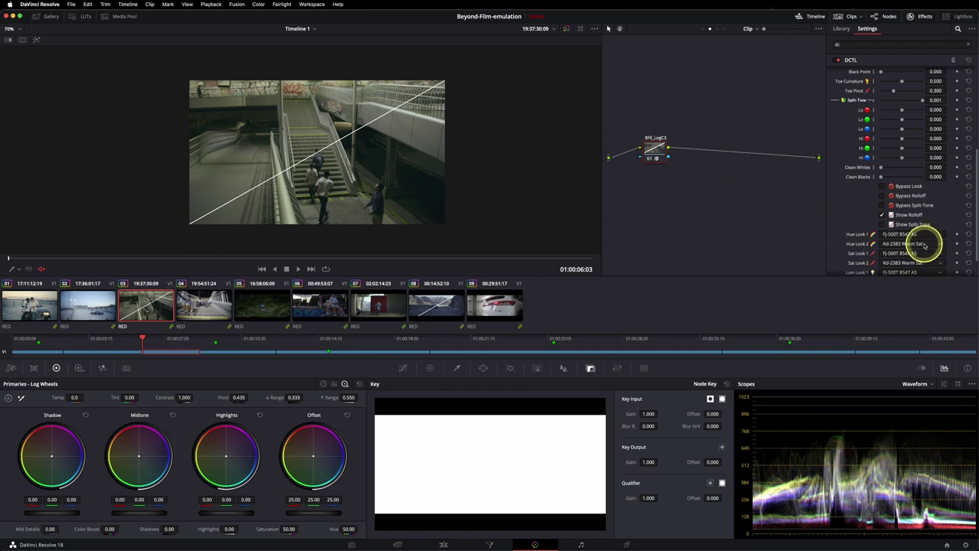
Shape the stairs rolloff: White Point 0.697, Shoulder Pivot 0.578, Black Point 0.275, Toe Pivot 0.248
{"action": "left_click", "coordinate": [885, 215]}
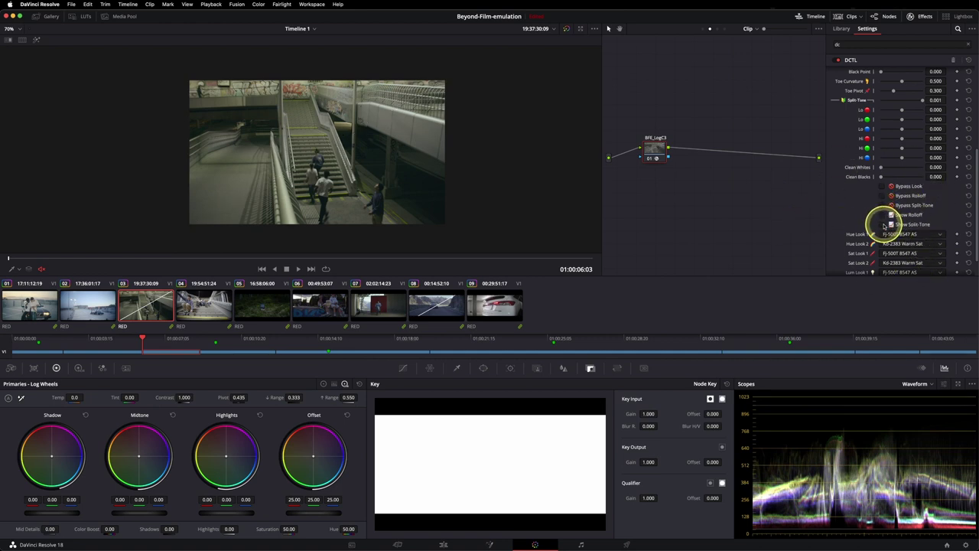
{"action": "left_click", "coordinate": [886, 218]}
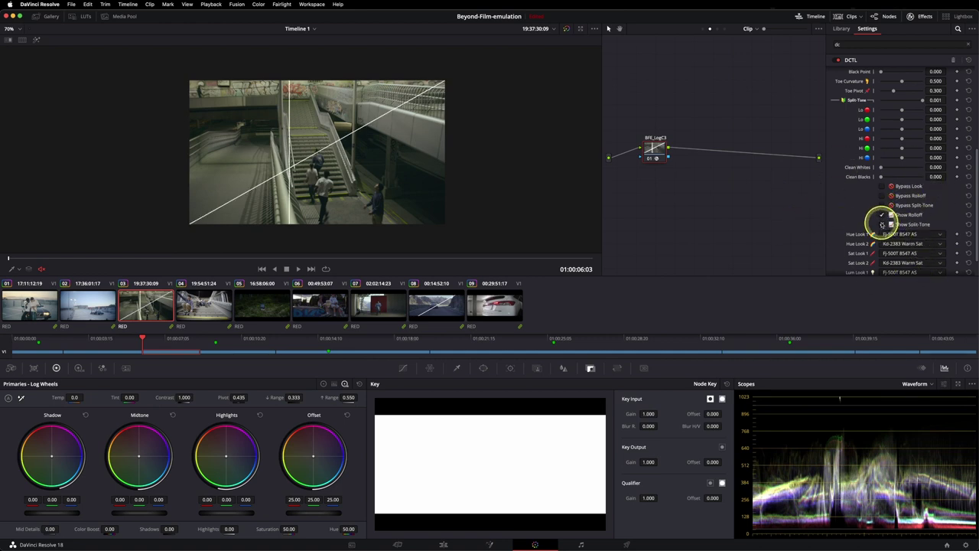
{"action": "scroll", "coordinate": [895, 211], "scroll_direction": "up", "scroll_amount": 3}
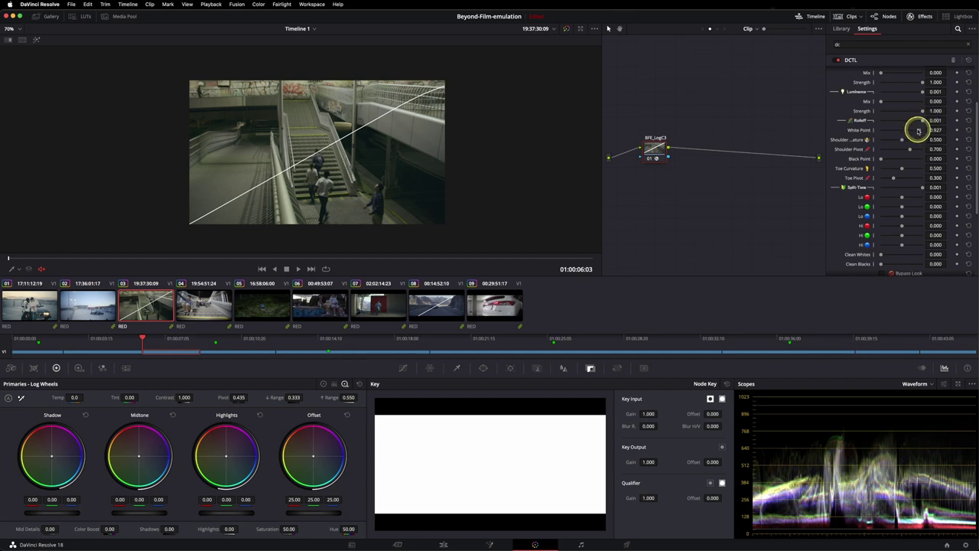
{"action": "mouse_move", "coordinate": [904, 140]}
{"action": "left_mouse_down"}
{"action": "mouse_move", "coordinate": [890, 141]}
{"action": "mouse_move", "coordinate": [906, 150]}
{"action": "left_mouse_up"}
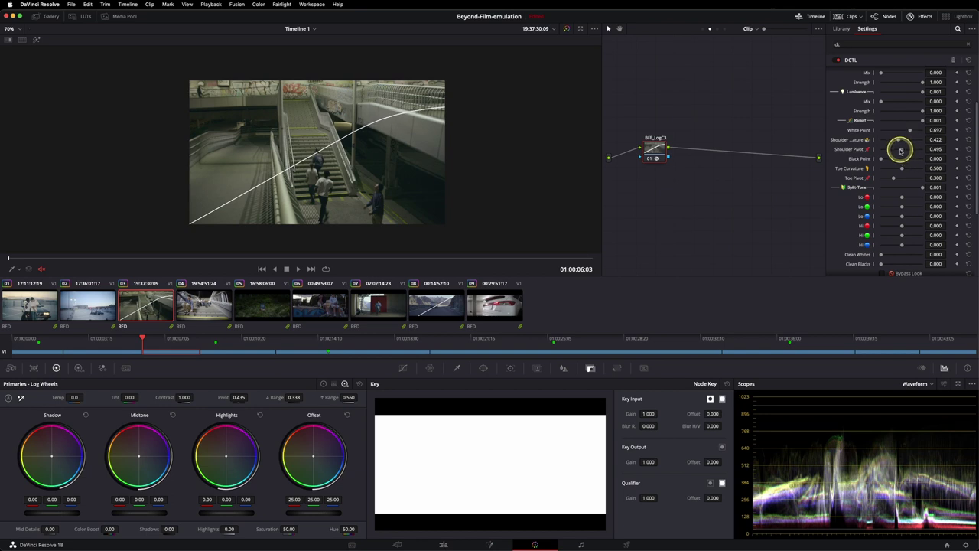
{"action": "scroll", "coordinate": [306, 143], "scroll_direction": "up", "scroll_amount": 3}
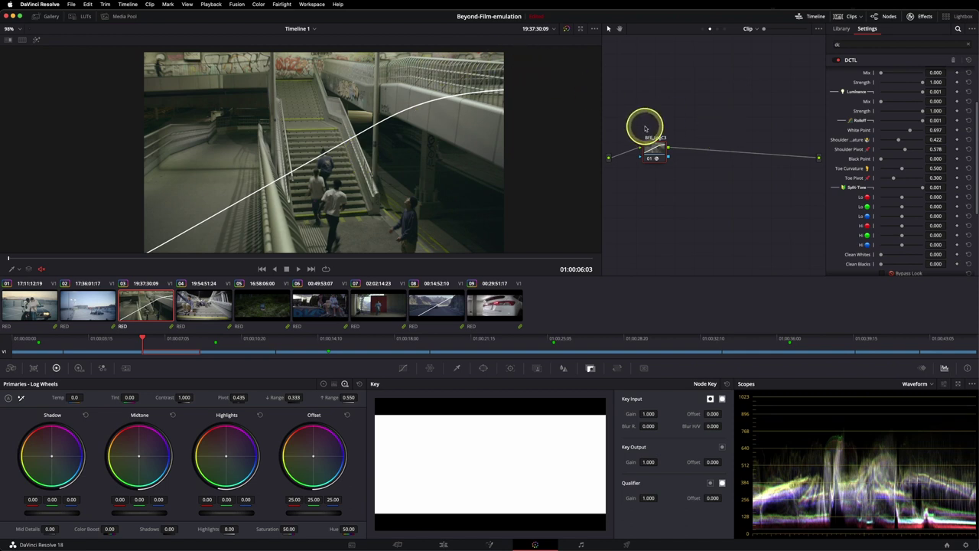
{"action": "left_click_drag", "start_coordinate": [146, 337], "coordinate": [188, 339]}
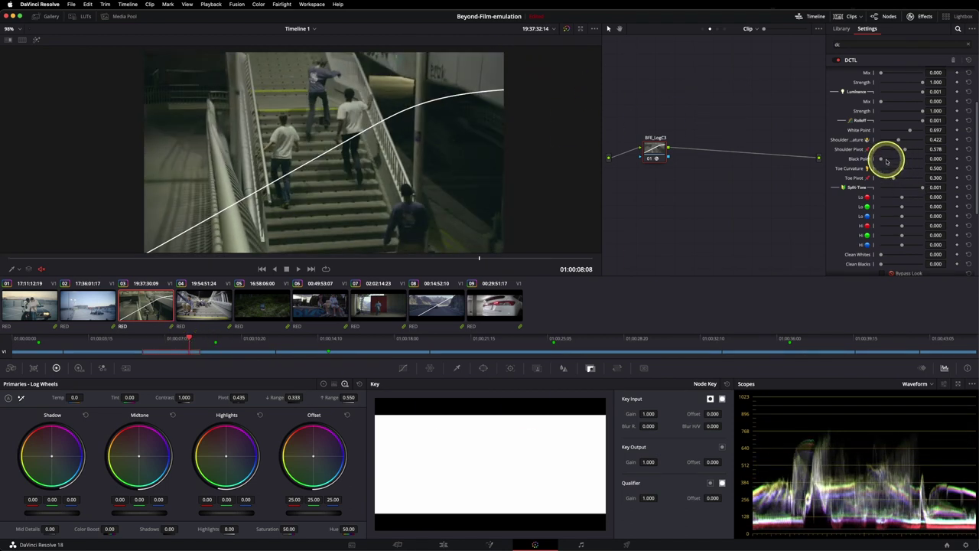
{"action": "mouse_move", "coordinate": [883, 159]}
{"action": "left_mouse_down"}
{"action": "mouse_move", "coordinate": [899, 178]}
{"action": "mouse_move", "coordinate": [891, 163]}
{"action": "left_mouse_up"}
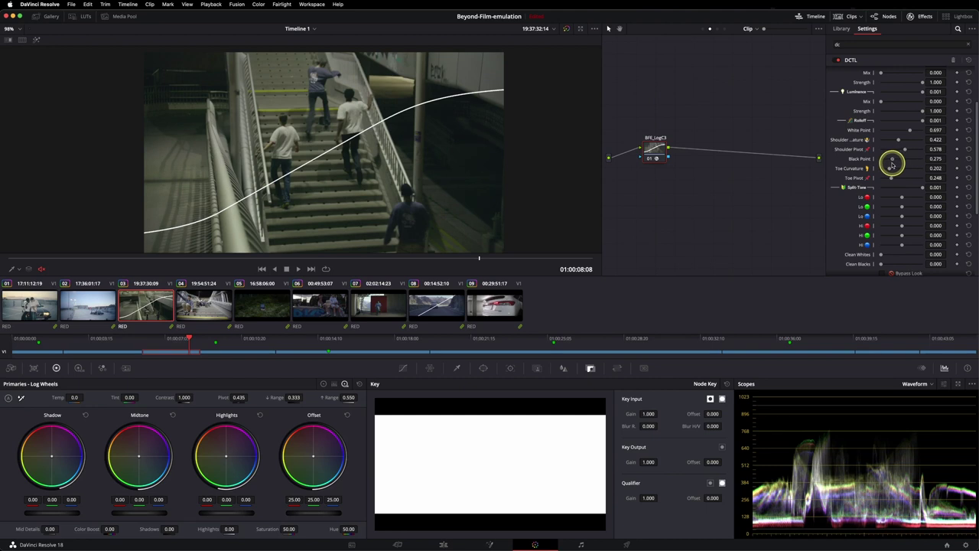
{"action": "scroll", "coordinate": [883, 196], "scroll_direction": "down", "scroll_amount": 5}
Split-tone the stairs shot: highs 0.083, 0.064, −0.101, Clean Whites 0.477, Clean Blacks 0.422
{"action": "left_click", "coordinate": [881, 206]}
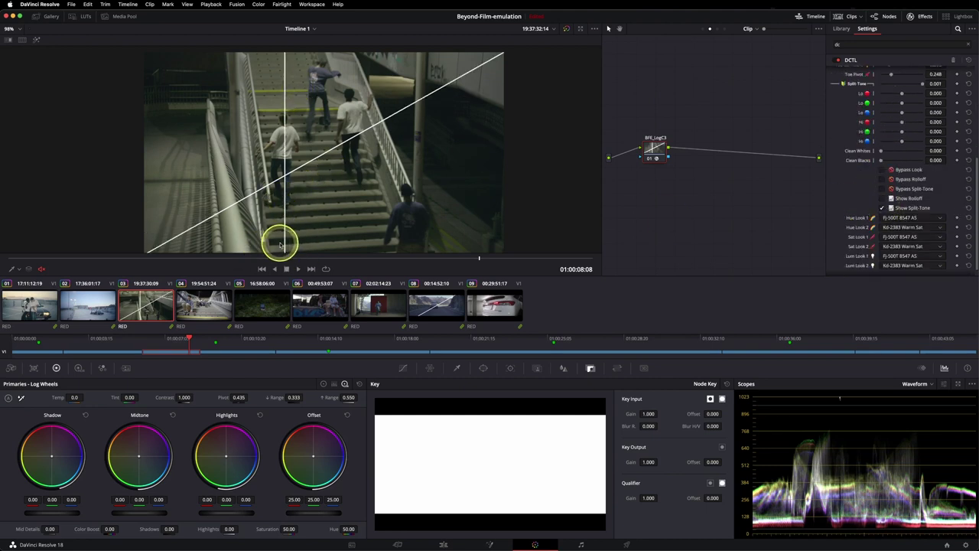
{"action": "scroll", "coordinate": [876, 176], "scroll_direction": "up", "scroll_amount": 1}
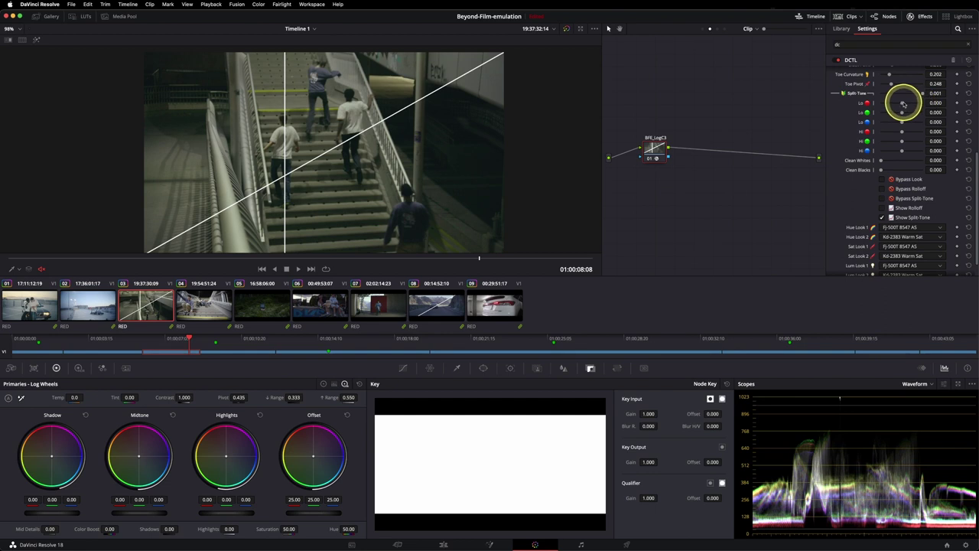
{"action": "mouse_move", "coordinate": [904, 103]}
{"action": "left_mouse_down"}
{"action": "mouse_move", "coordinate": [912, 103]}
{"action": "mouse_move", "coordinate": [896, 105]}
{"action": "mouse_move", "coordinate": [904, 122]}
{"action": "left_mouse_up"}
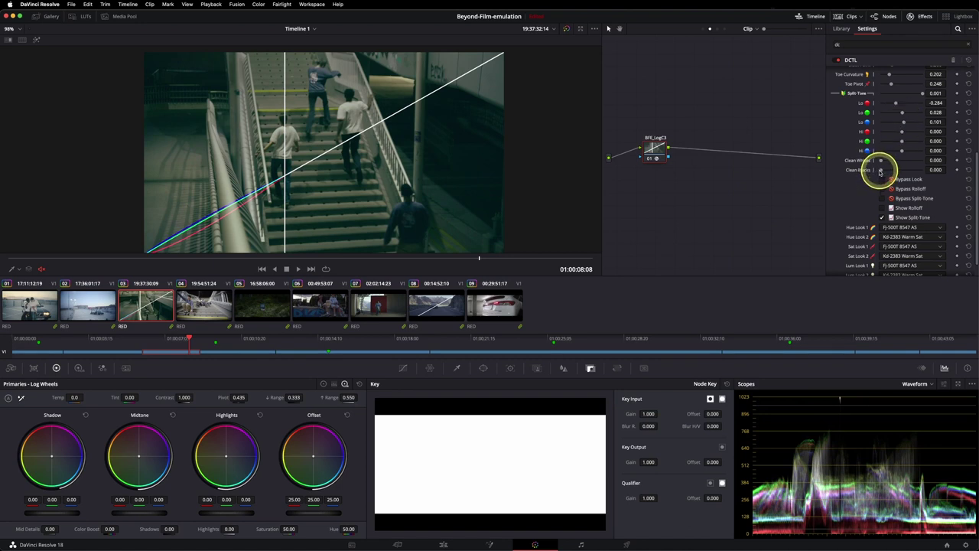
{"action": "mouse_move", "coordinate": [881, 170]}
{"action": "left_mouse_down"}
{"action": "mouse_move", "coordinate": [908, 168]}
{"action": "mouse_move", "coordinate": [890, 167]}
{"action": "mouse_move", "coordinate": [899, 169]}
{"action": "left_mouse_up"}
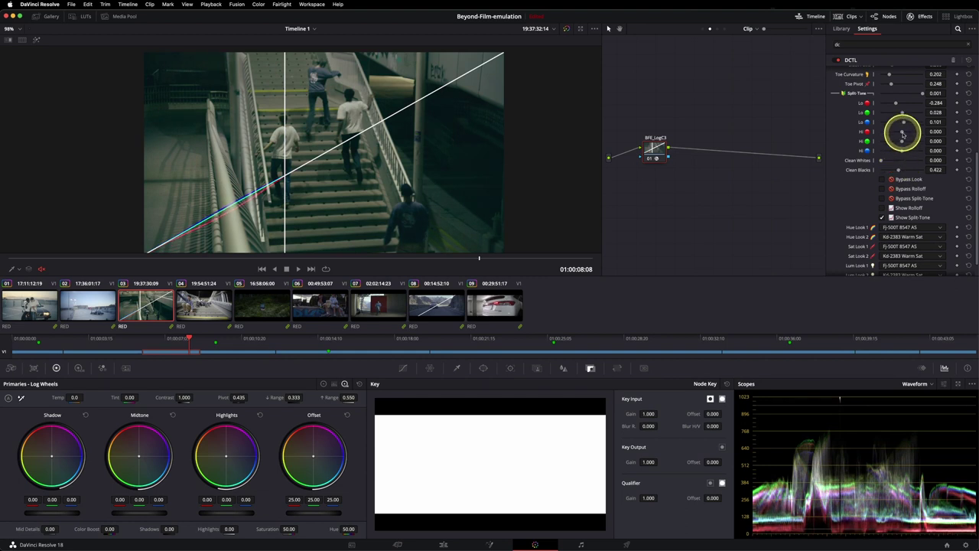
{"action": "left_click_drag", "start_coordinate": [902, 133], "coordinate": [904, 161]}
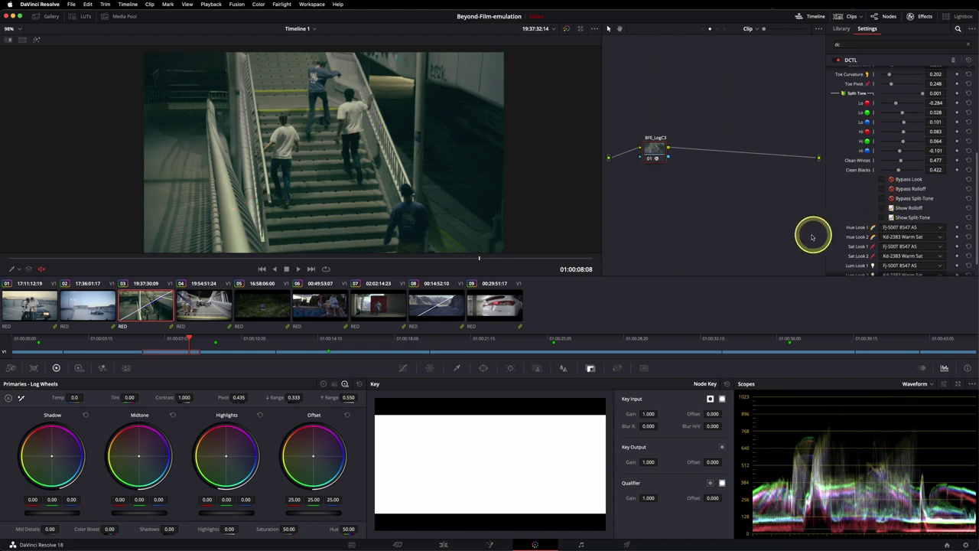
{"action": "key", "text": "super+d"}
{"action": "key", "text": "super+d"}
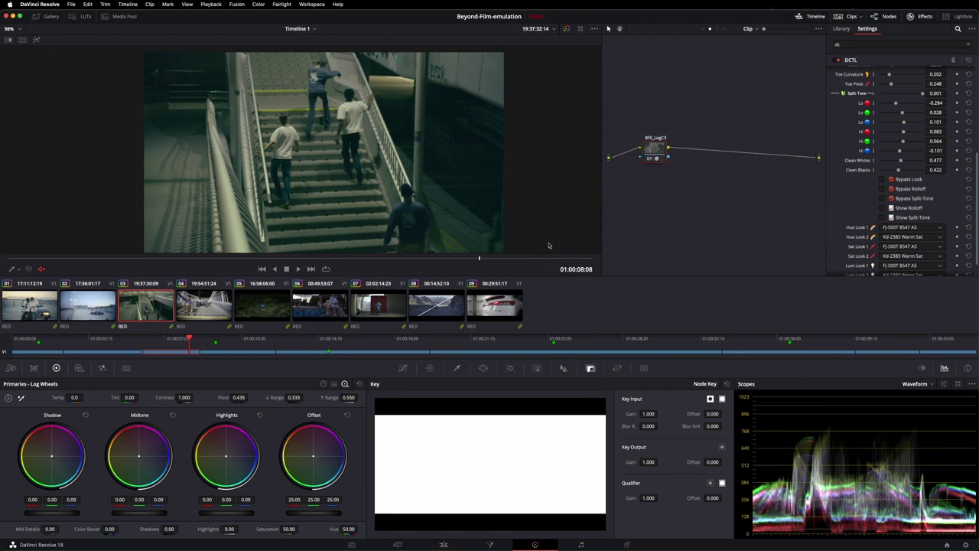
Lower Look Strength to 0.614 and Key Output Gain to 0.849, toggling the node to compare
{"action": "scroll", "coordinate": [870, 175], "scroll_direction": "up", "scroll_amount": 5}
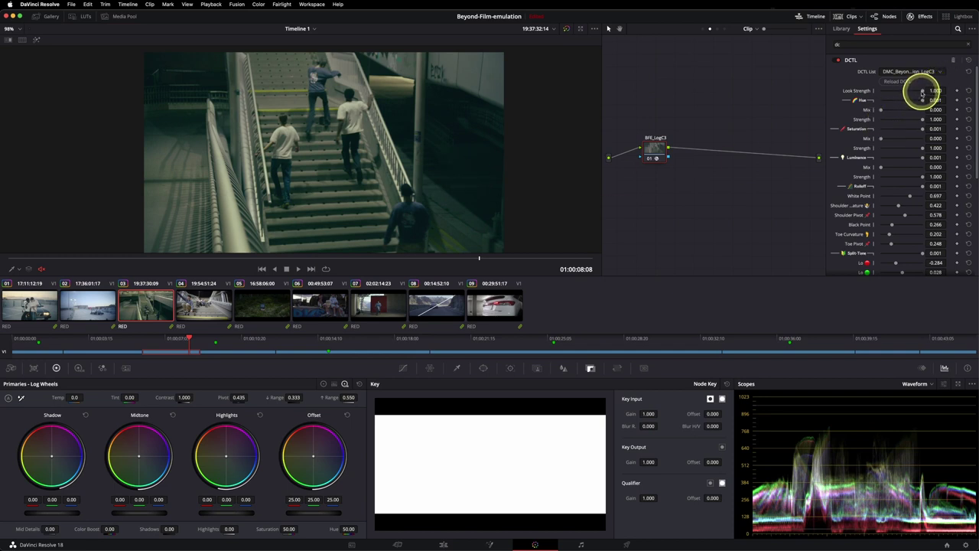
{"action": "left_click_drag", "start_coordinate": [922, 92], "coordinate": [906, 92]}
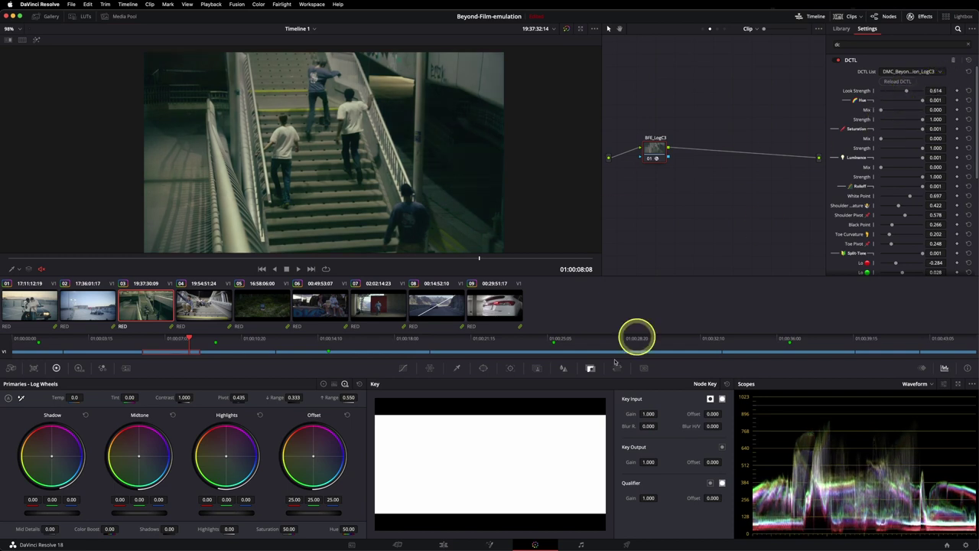
{"action": "left_click_drag", "start_coordinate": [647, 462], "coordinate": [573, 452]}
{"action": "key", "text": "super+d"}
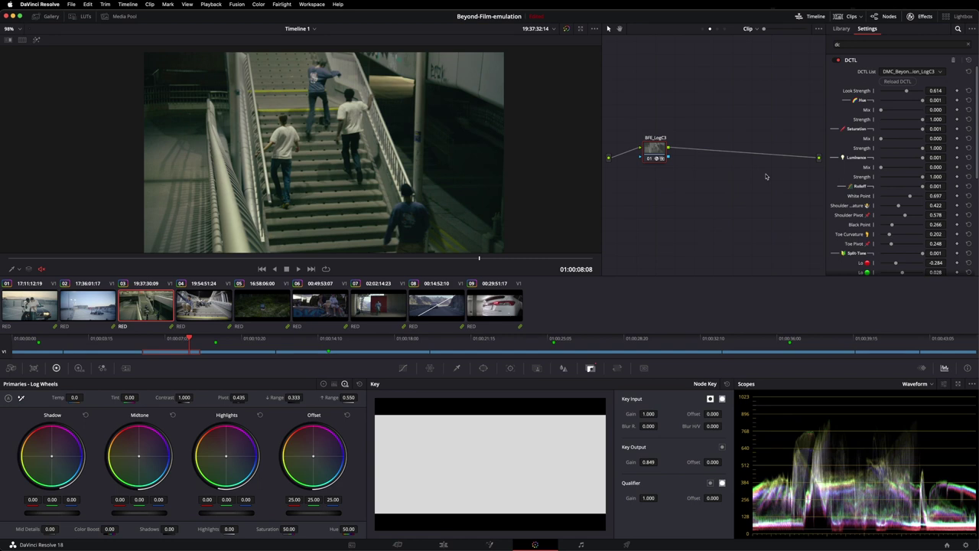
{"action": "left_click", "coordinate": [816, 186]}
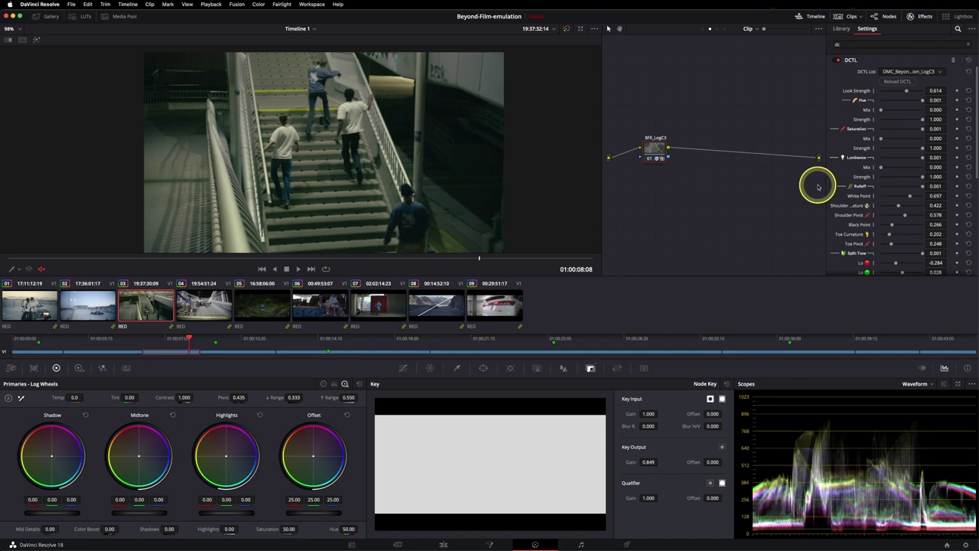